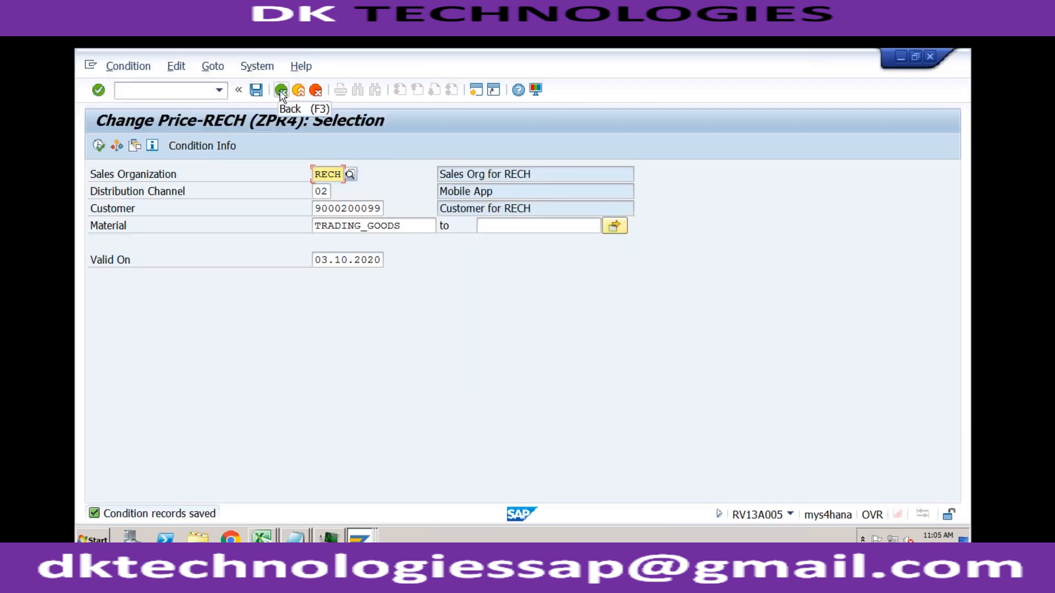
- Open the ZPR4 price condition record for TRADING_GOODS and examine its quantity scales
{"action": "left_click", "coordinate": [99, 145]}
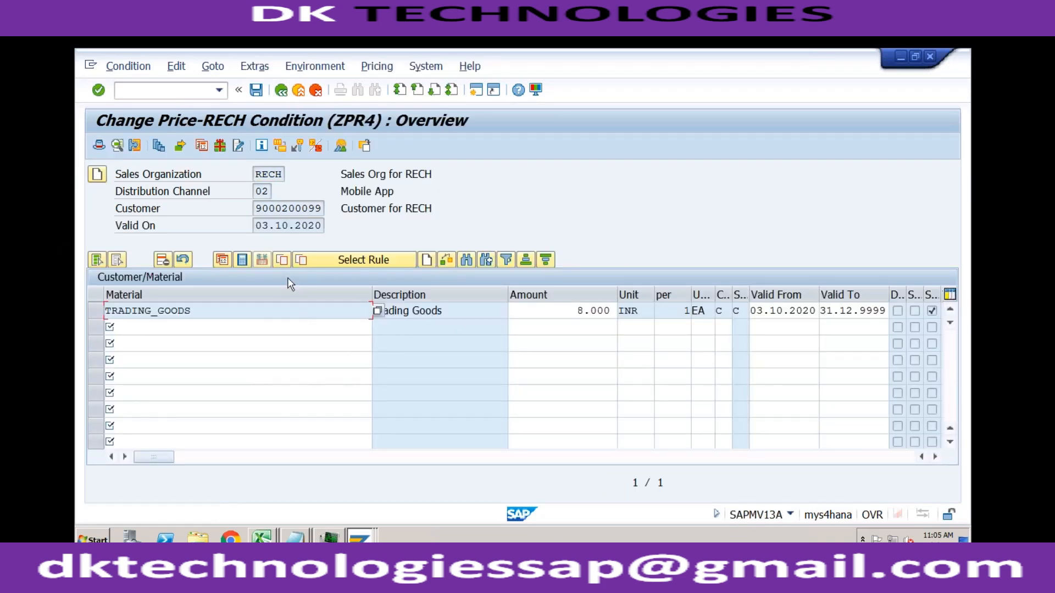
{"action": "left_click", "coordinate": [159, 145]}
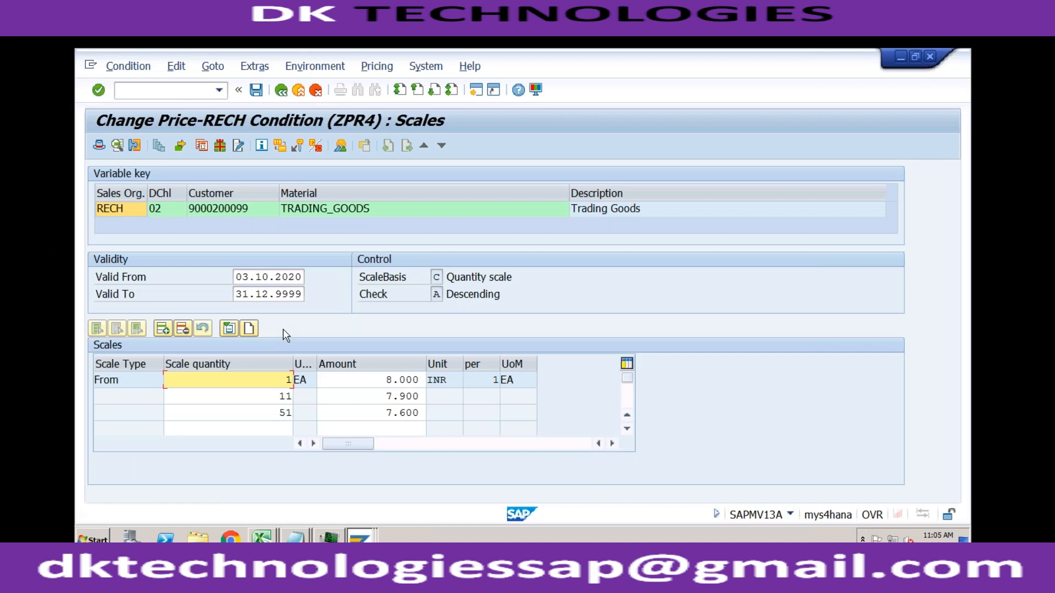
{"action": "left_click", "coordinate": [370, 395]}
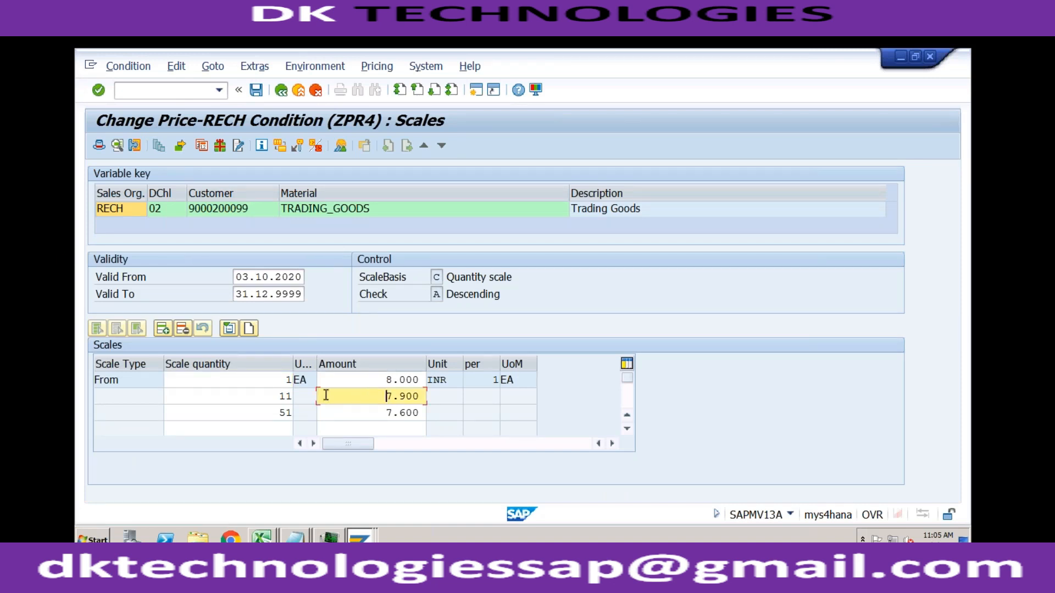
{"action": "left_click", "coordinate": [278, 395]}
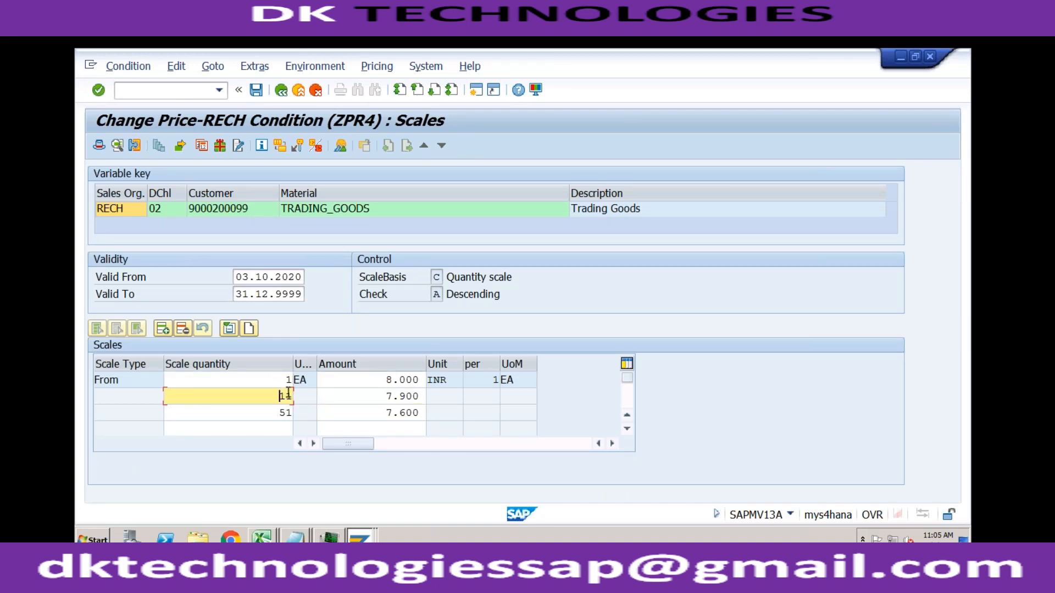
- Switch to the open standard order's item conditions and redetermine prices with pricing type B, Carry out new pricing
{"action": "left_click", "coordinate": [358, 537]}
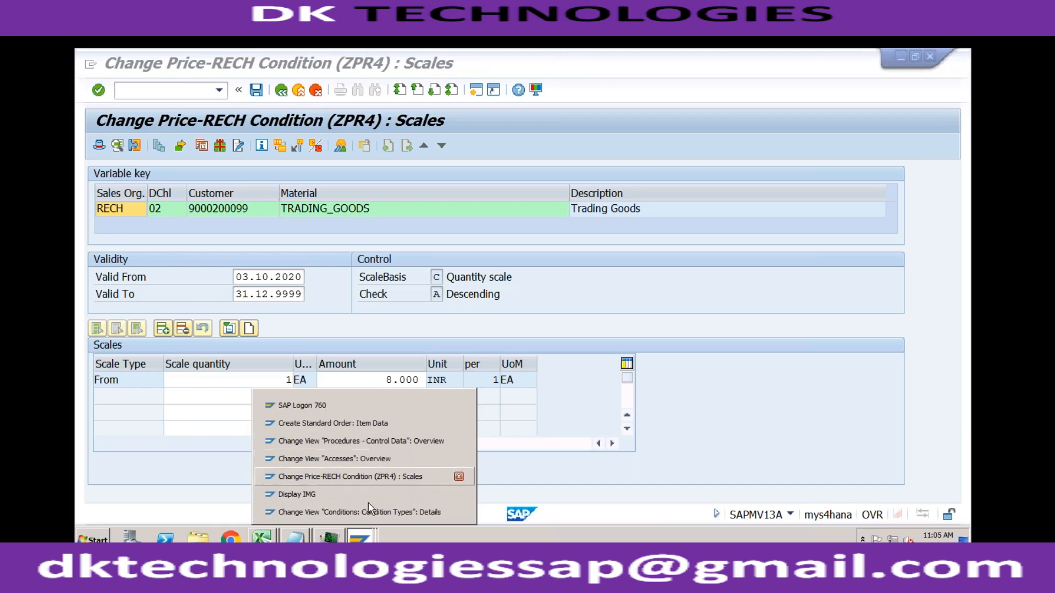
{"action": "left_click", "coordinate": [368, 423]}
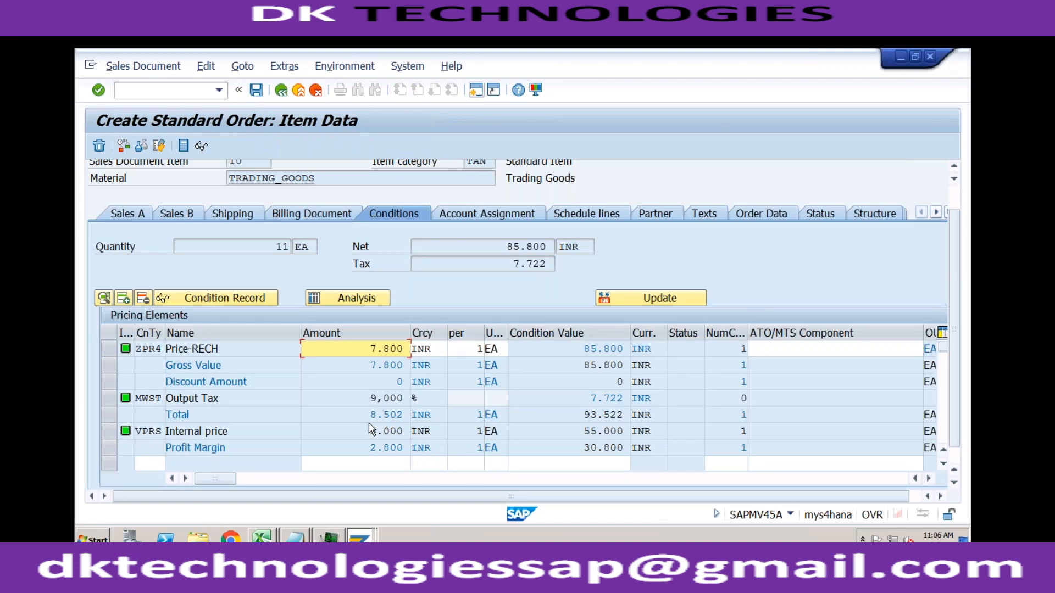
{"action": "left_click", "coordinate": [275, 248]}
{"action": "left_click", "coordinate": [659, 299]}
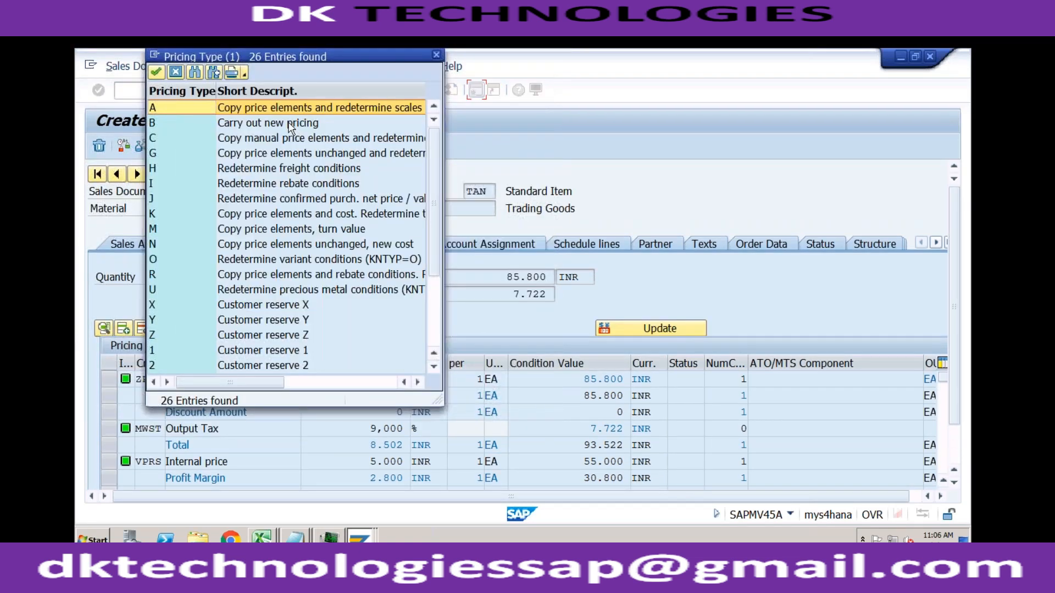
{"action": "double_click", "coordinate": [289, 123]}
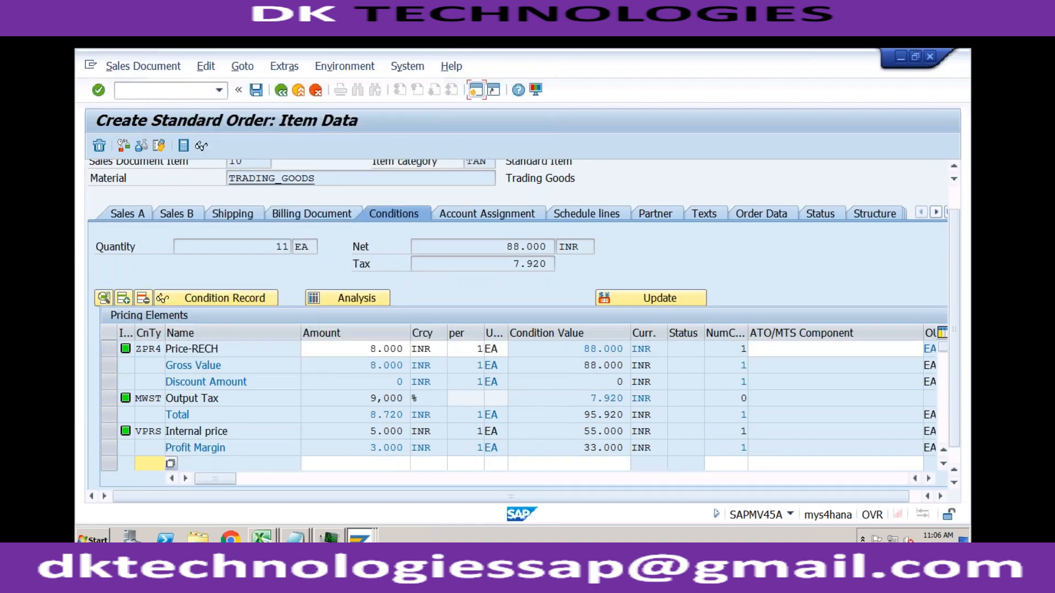
{"action": "left_click", "coordinate": [364, 350]}
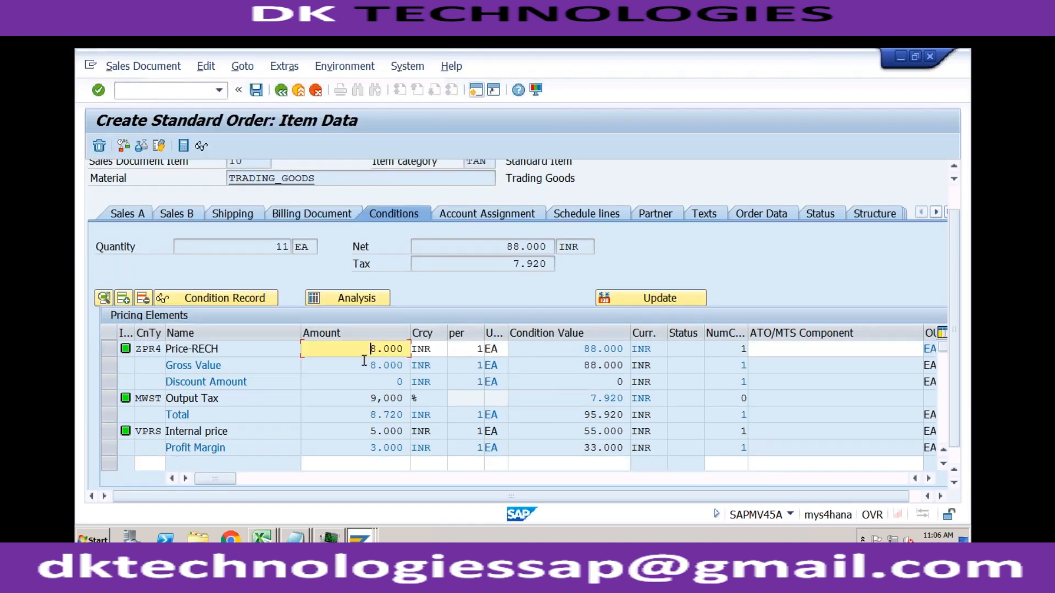
{"action": "left_click", "coordinate": [362, 367]}
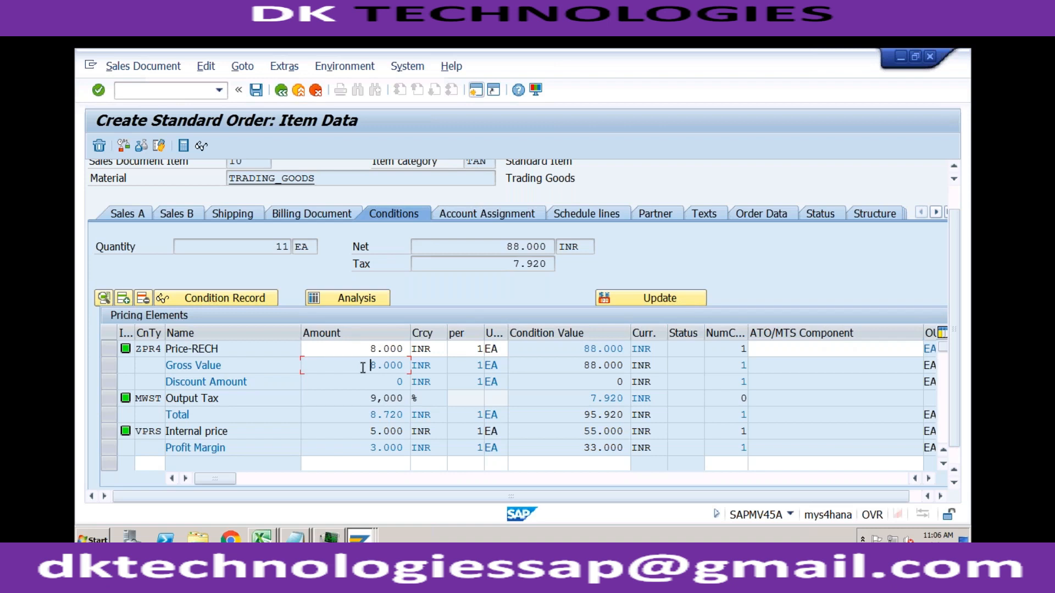
- Start a new standard order of type OR through transaction VA01 and fill in the sold-to party number
{"action": "left_click", "coordinate": [186, 88]}
{"action": "type", "text": "/"}
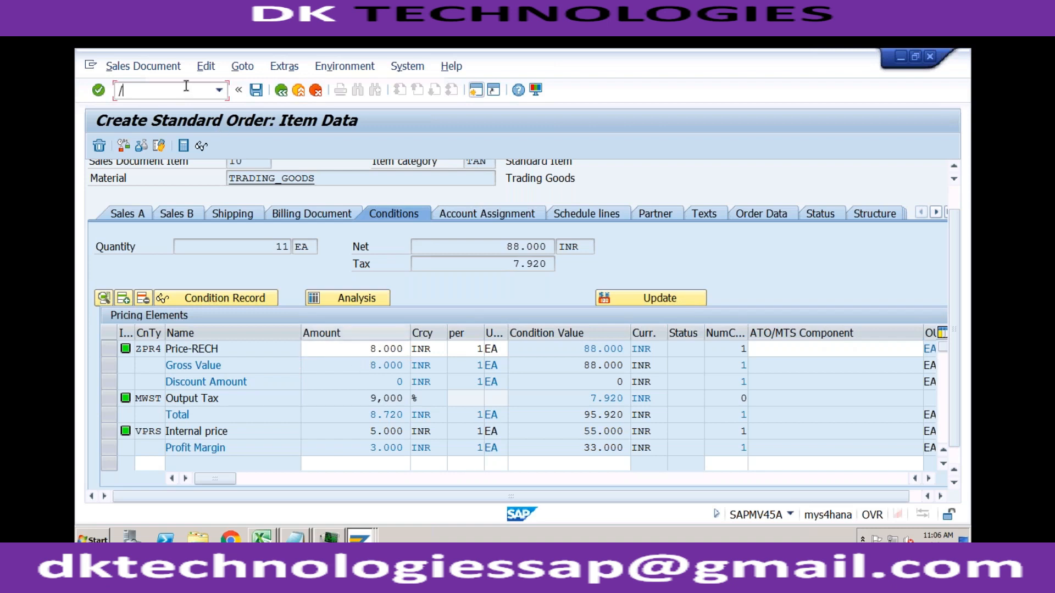
{"action": "type", "text": "nva01"}
{"action": "key", "text": "Return"}
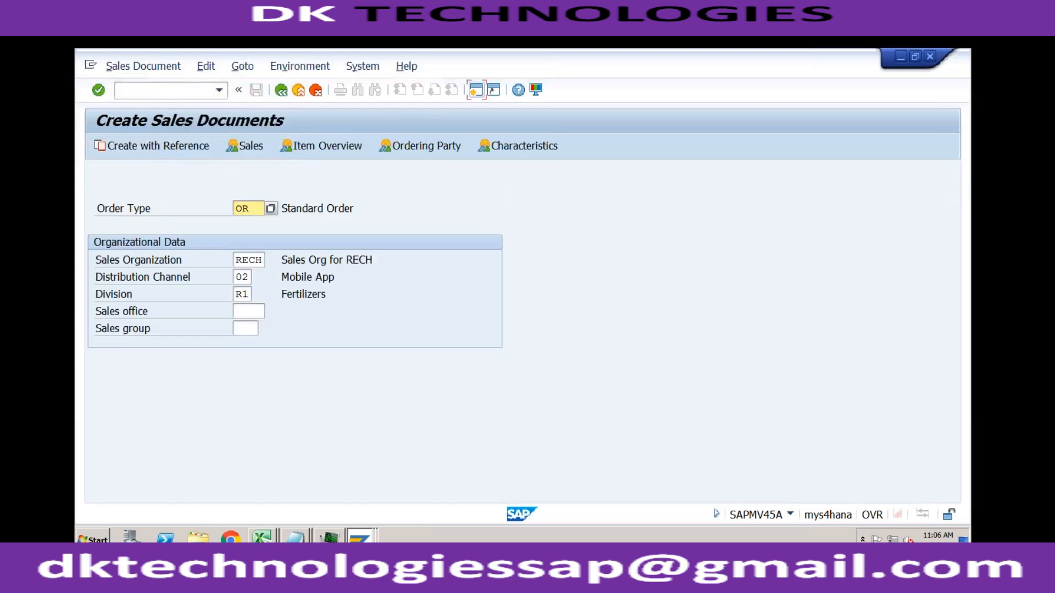
{"action": "key", "text": "Return"}
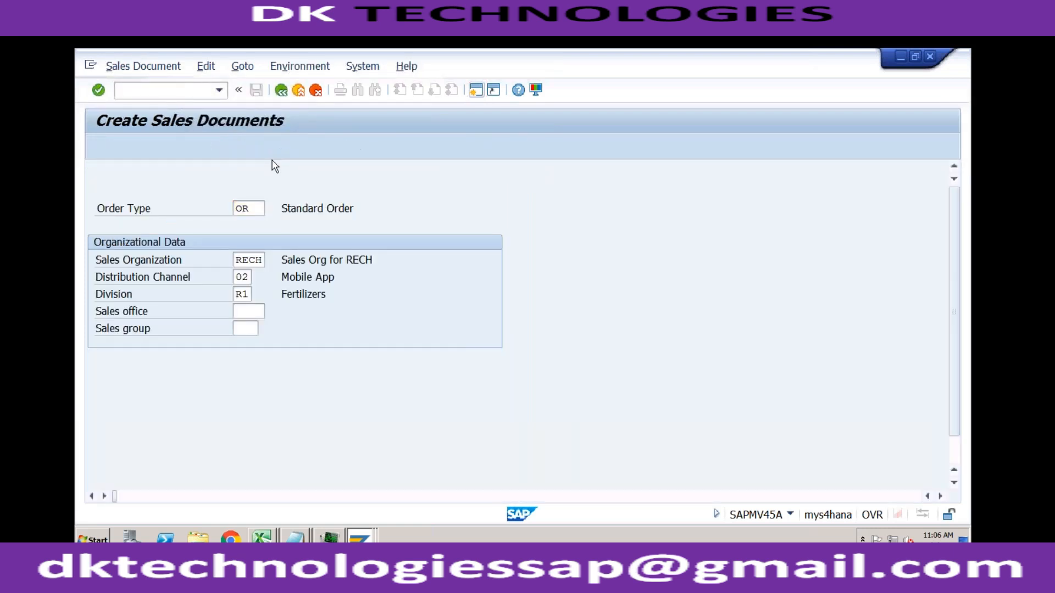
{"action": "key", "text": "Down"}
{"action": "key", "text": "Return"}
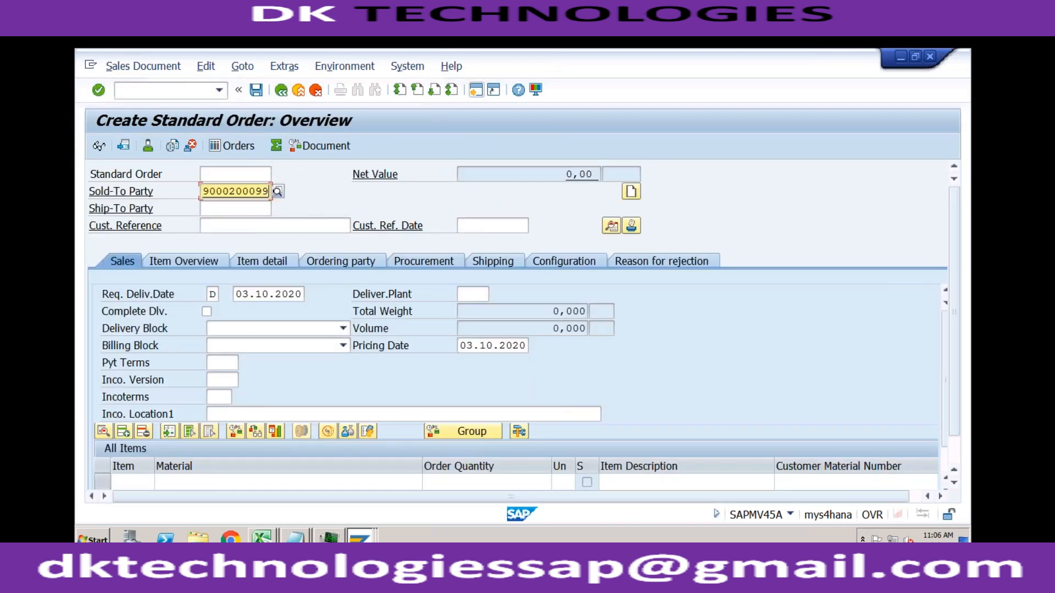
- Set the order's customer reference to Test and its payment terms to 0001
{"action": "left_click", "coordinate": [247, 229]}
{"action": "key", "text": "Down"}
{"action": "key", "text": "Return"}
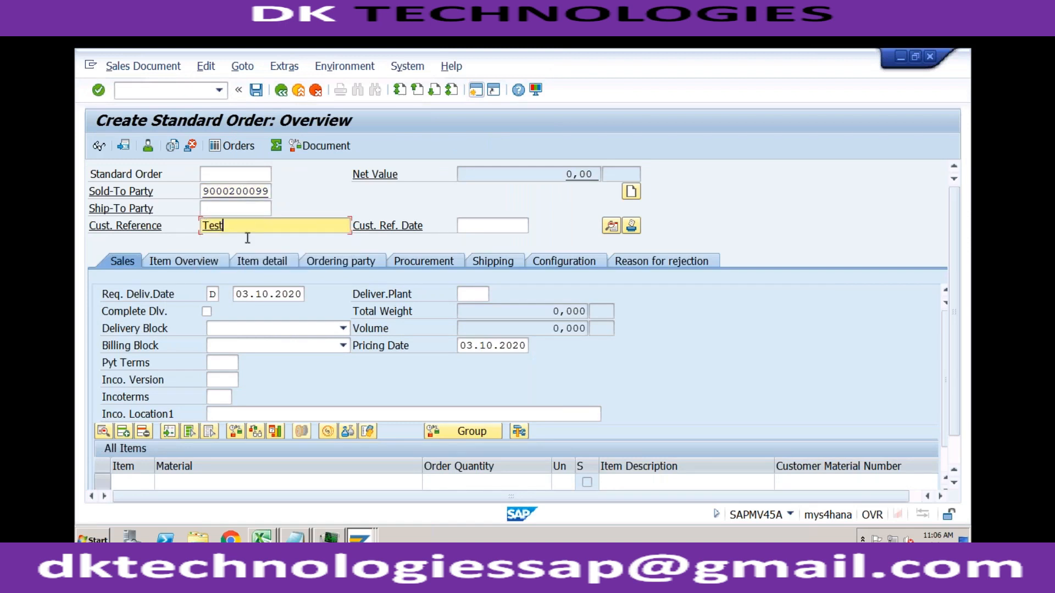
{"action": "left_click", "coordinate": [230, 364]}
{"action": "key", "text": "Down"}
{"action": "key", "text": "Return"}
- Set the Incoterms to CFR and the Incoterms location to test
{"action": "left_click", "coordinate": [223, 380]}
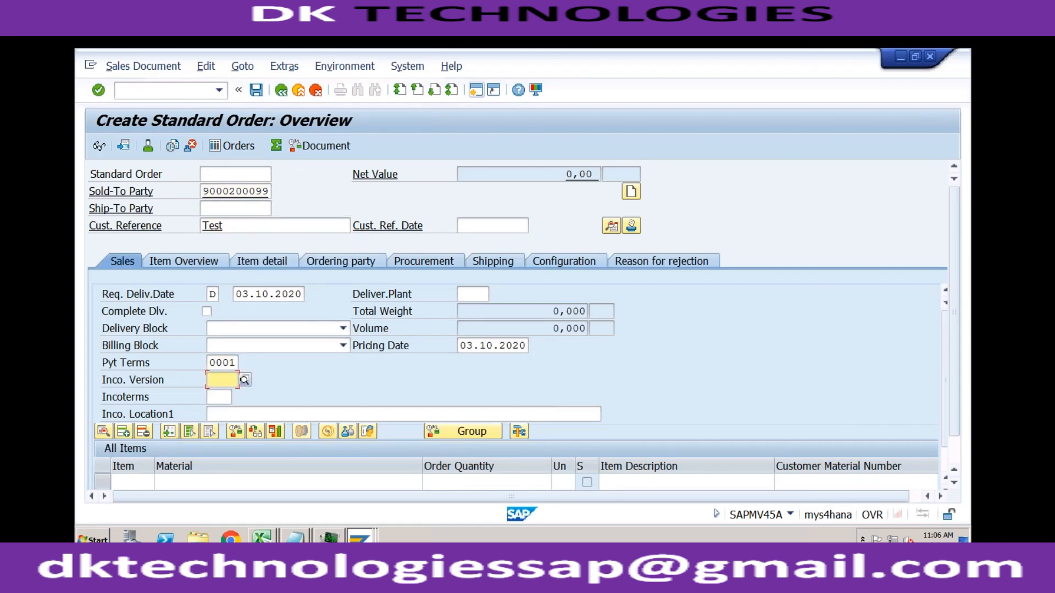
{"action": "key", "text": "Tab"}
{"action": "key", "text": "Down"}
{"action": "key", "text": "Return"}
{"action": "key", "text": "Tab"}
{"action": "type", "text": "test"}
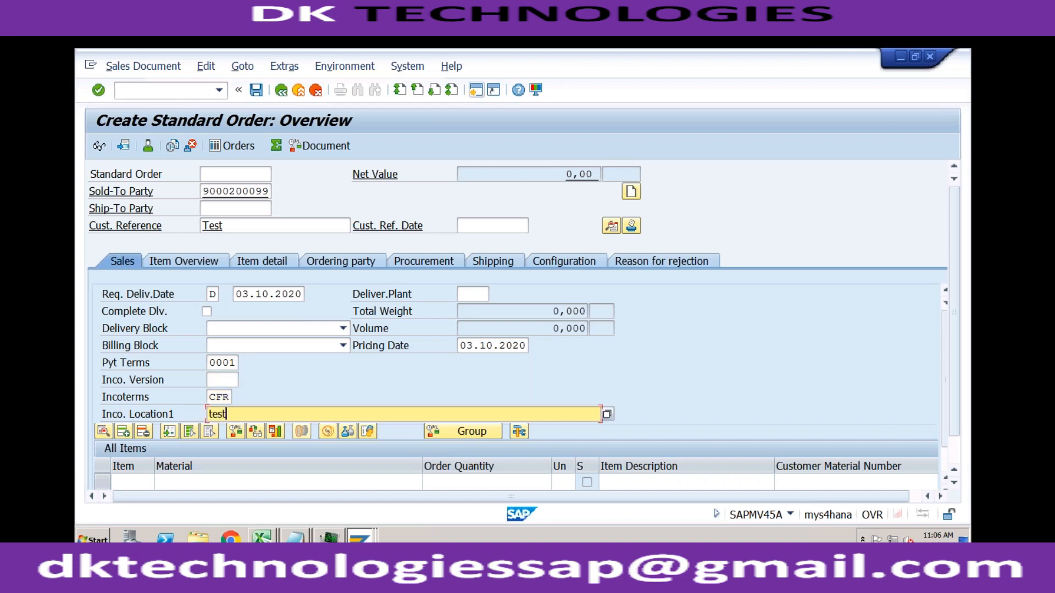
- Add the material TRADING_GOODS as the first order item with an order quantity of 11
{"action": "left_click", "coordinate": [240, 484]}
{"action": "key", "text": "Down"}
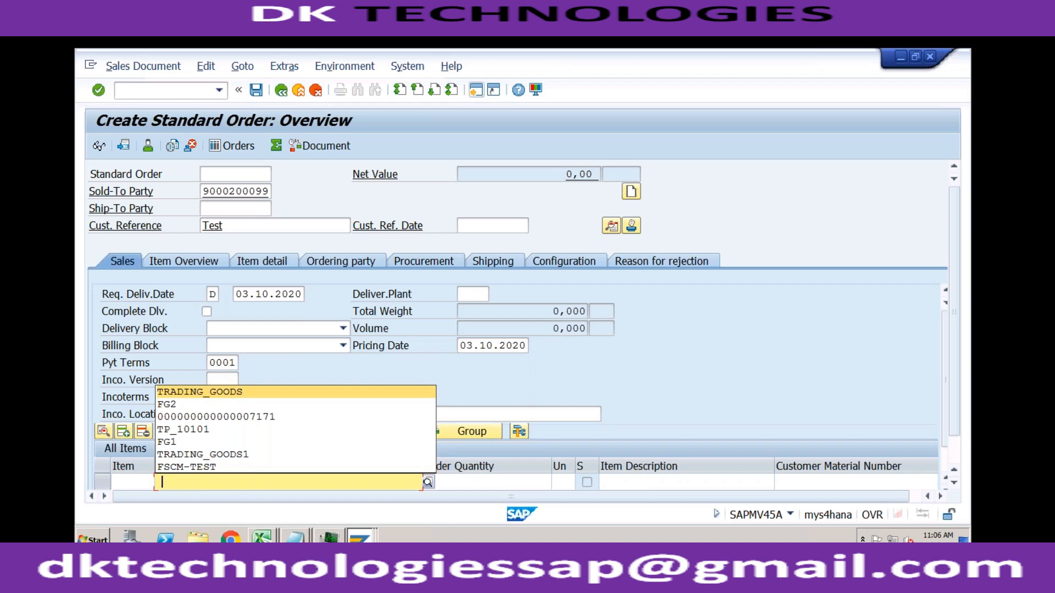
{"action": "key", "text": "Return"}
{"action": "key", "text": "Tab"}
{"action": "key", "text": "Down"}
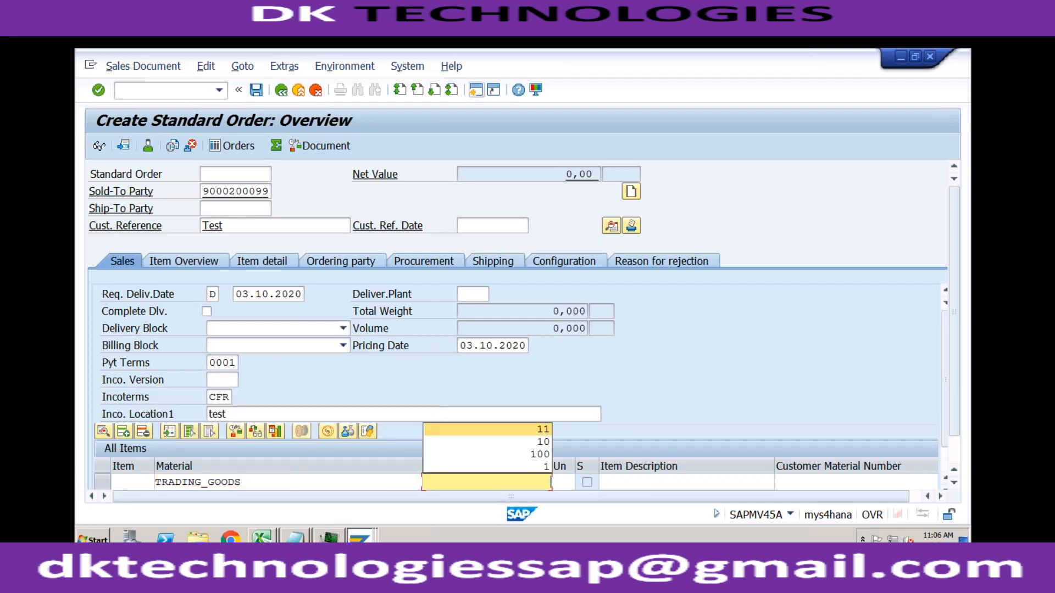
{"action": "key", "text": "Tab"}
{"action": "key", "text": "Tab"}
{"action": "key", "text": "Tab"}
{"action": "key", "text": "Tab"}
{"action": "key", "text": "Tab"}
{"action": "key", "text": "Tab"}
{"action": "key", "text": "Tab"}
{"action": "key", "text": "Tab"}
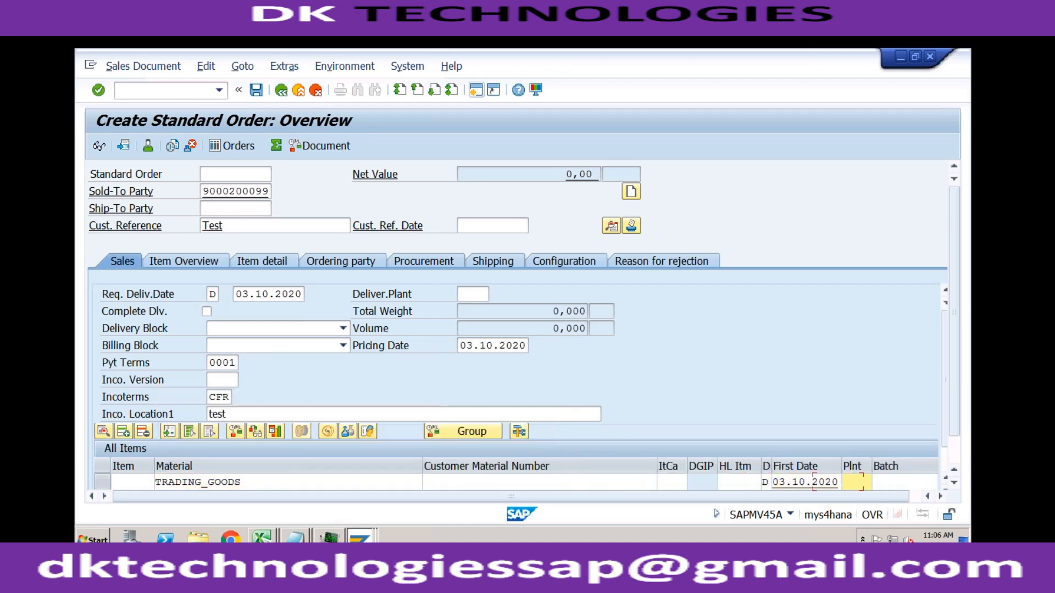
- Set the TRADING_GOODS item's plant to RC01 and submit the order entries
{"action": "key", "text": "Tab"}
{"action": "key", "text": "Tab"}
{"action": "key", "text": "Tab"}
{"action": "key", "text": "Tab"}
{"action": "key", "text": "shift+Tab"}
{"action": "key", "text": "shift+Tab"}
{"action": "key", "text": "shift+Tab"}
{"action": "key", "text": "shift+Tab"}
{"action": "type", "text": "RC01"}
{"action": "key", "text": "Return"}
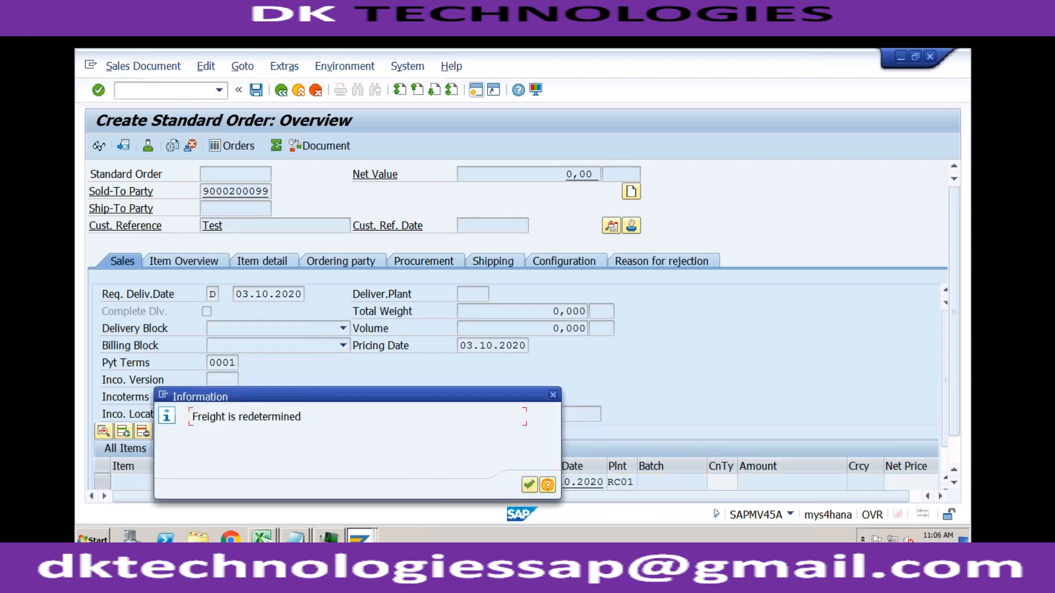
{"action": "key", "text": "Return"}
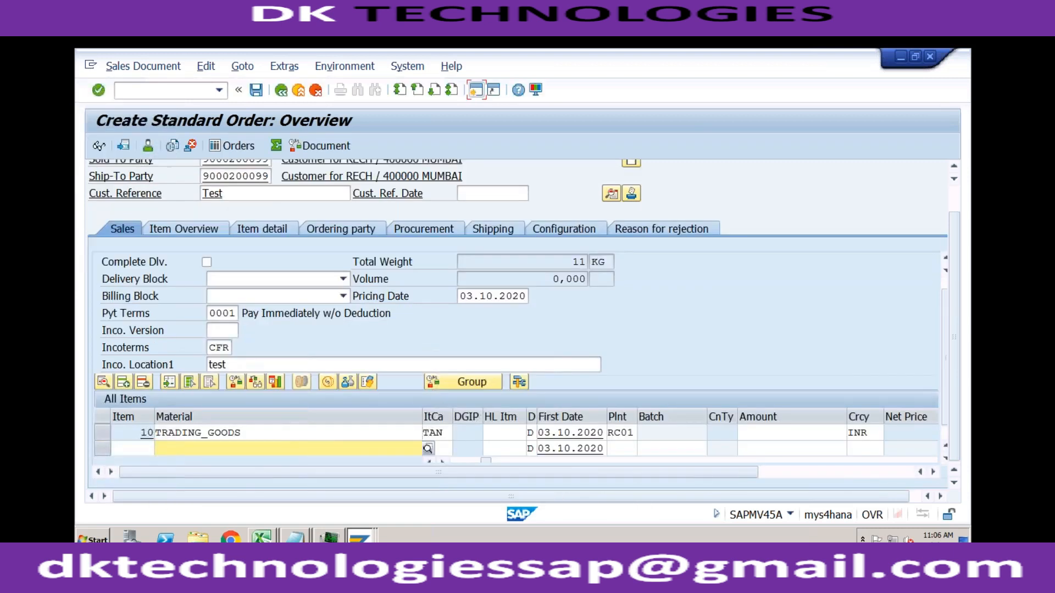
- Examine the Price-RECH amount in the TRADING_GOODS item's conditions and return to the order overview
{"action": "double_click", "coordinate": [282, 434]}
{"action": "left_click", "coordinate": [403, 242]}
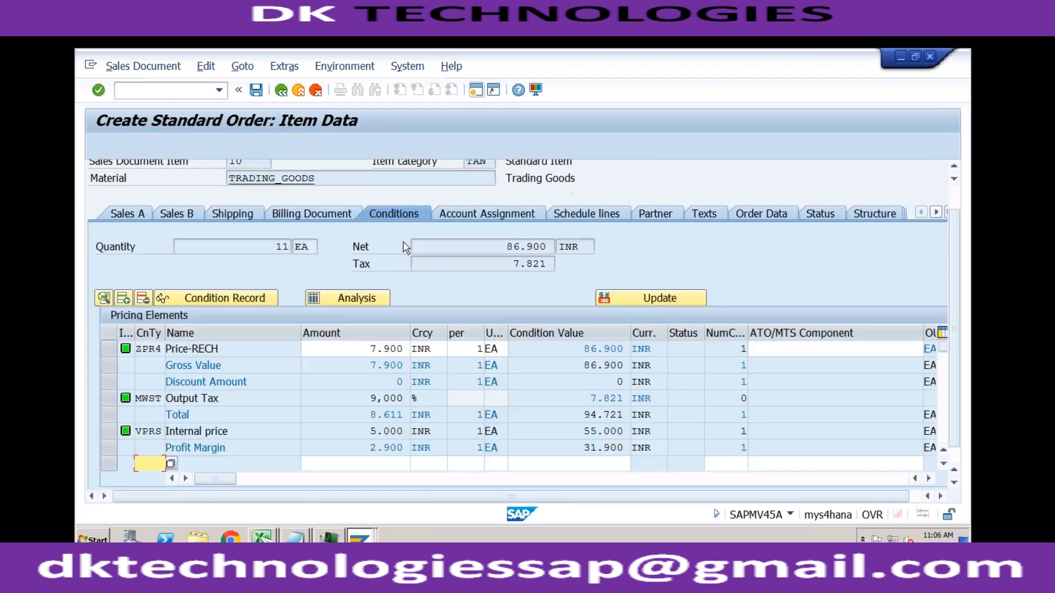
{"action": "left_click", "coordinate": [371, 349]}
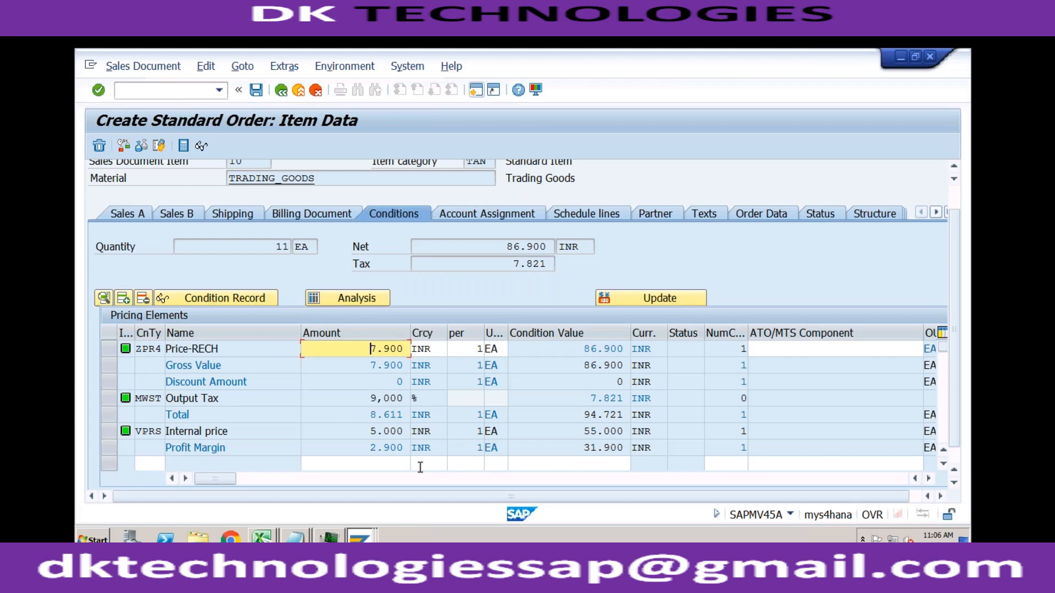
{"action": "left_click", "coordinate": [281, 89]}
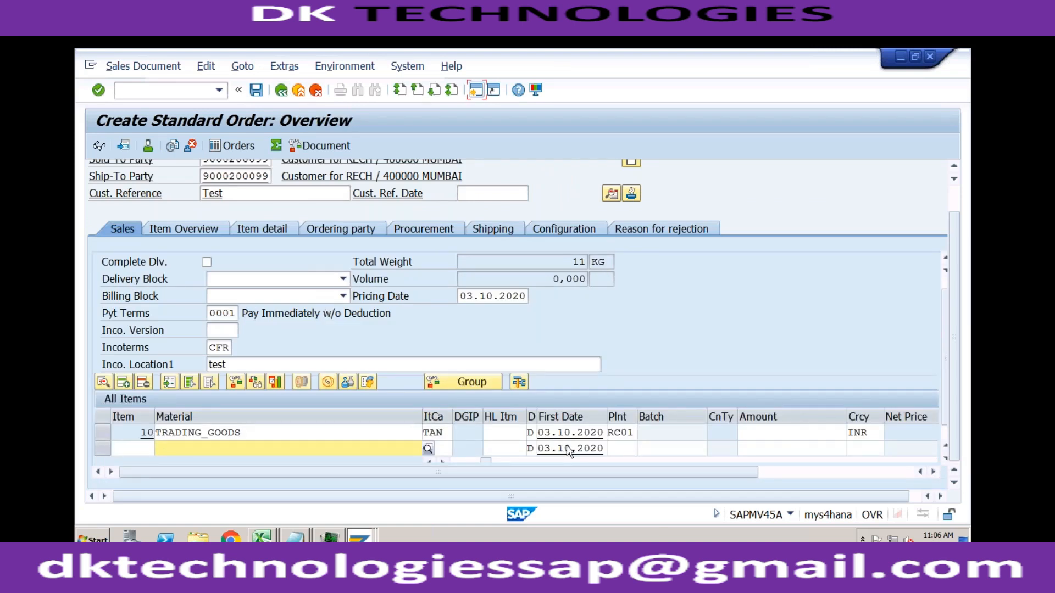
- Set the TRADING_GOODS item's order quantity to 51 and check the Price-RECH amount in its conditions
{"action": "left_click", "coordinate": [389, 435]}
{"action": "key", "text": "Return"}
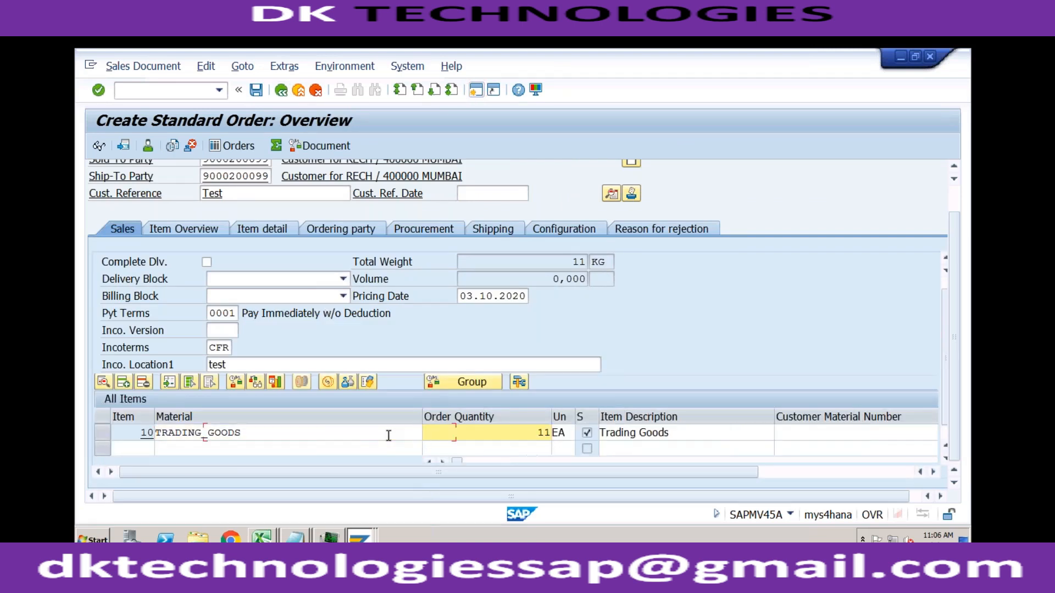
{"action": "left_click_drag", "start_coordinate": [529, 427], "coordinate": [553, 433]}
{"action": "type", "text": "51"}
{"action": "key", "text": "Return"}
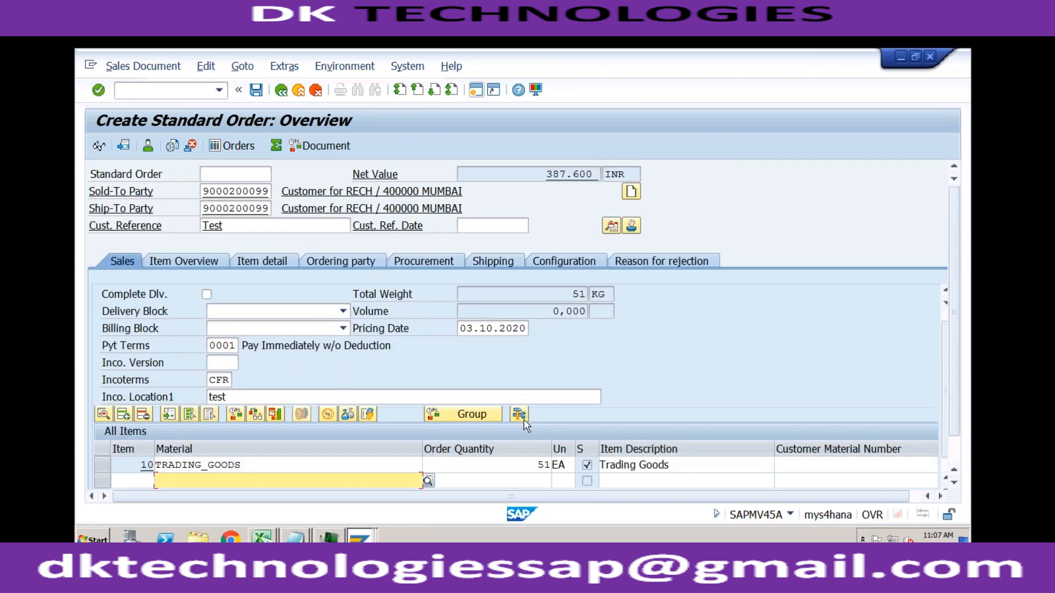
{"action": "double_click", "coordinate": [390, 464]}
{"action": "left_click_drag", "start_coordinate": [369, 349], "coordinate": [413, 349]}
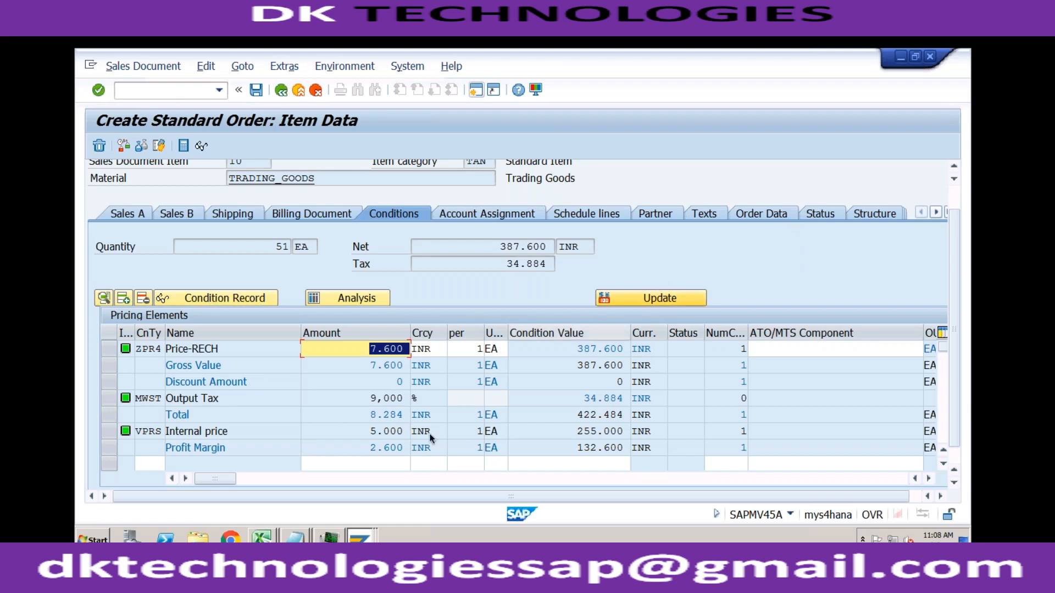
- Switch to the Excel workbook Book2 and enter 1 in cell F5 of Sheet2
{"action": "left_click", "coordinate": [263, 538]}
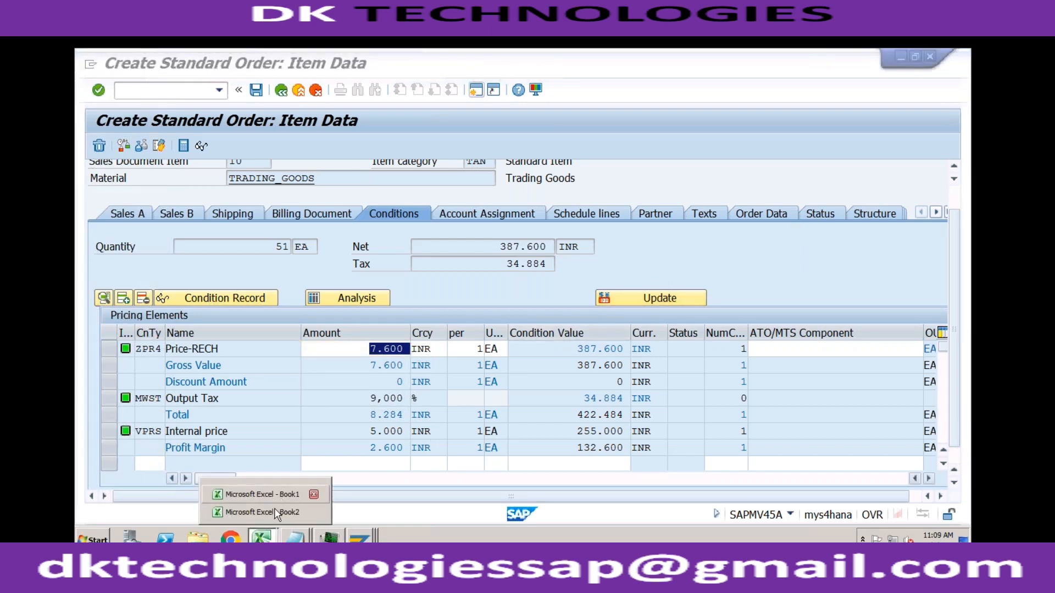
{"action": "left_click", "coordinate": [317, 510]}
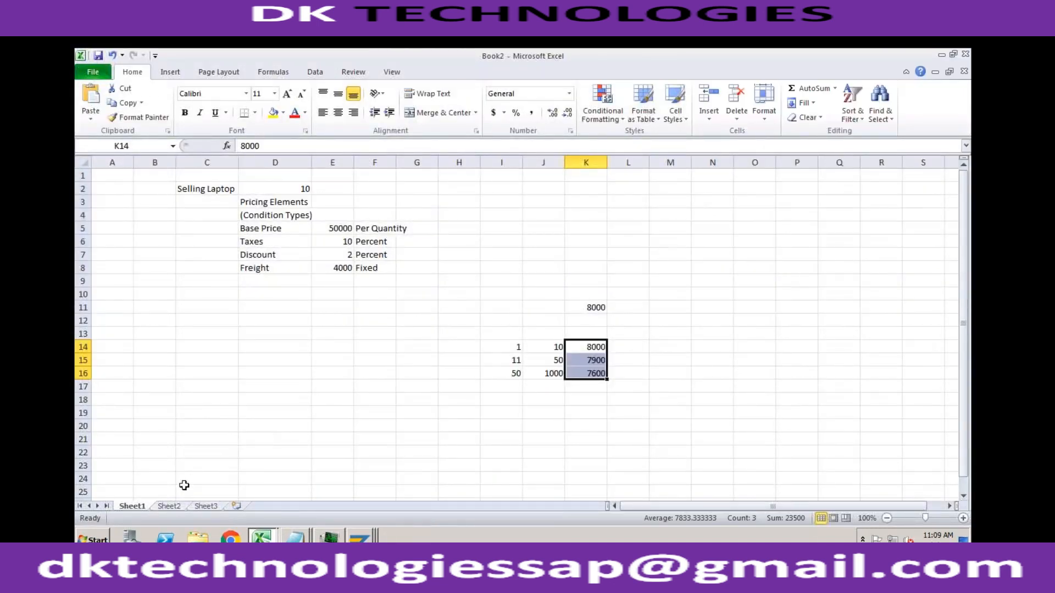
{"action": "left_click", "coordinate": [169, 506]}
{"action": "left_click", "coordinate": [329, 228]}
{"action": "type", "text": "1"}
{"action": "key", "text": "Tab"}
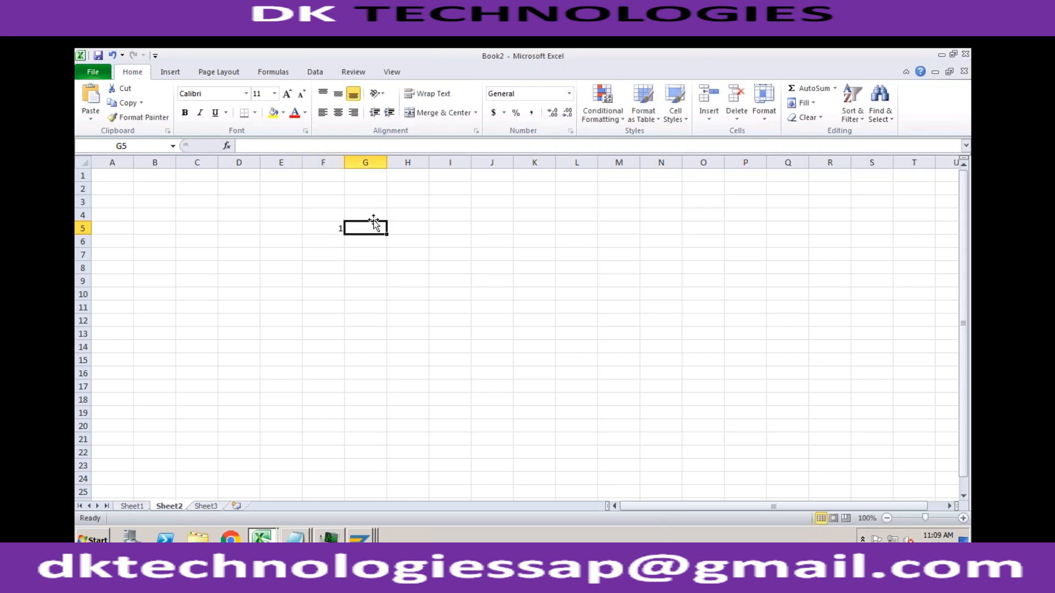
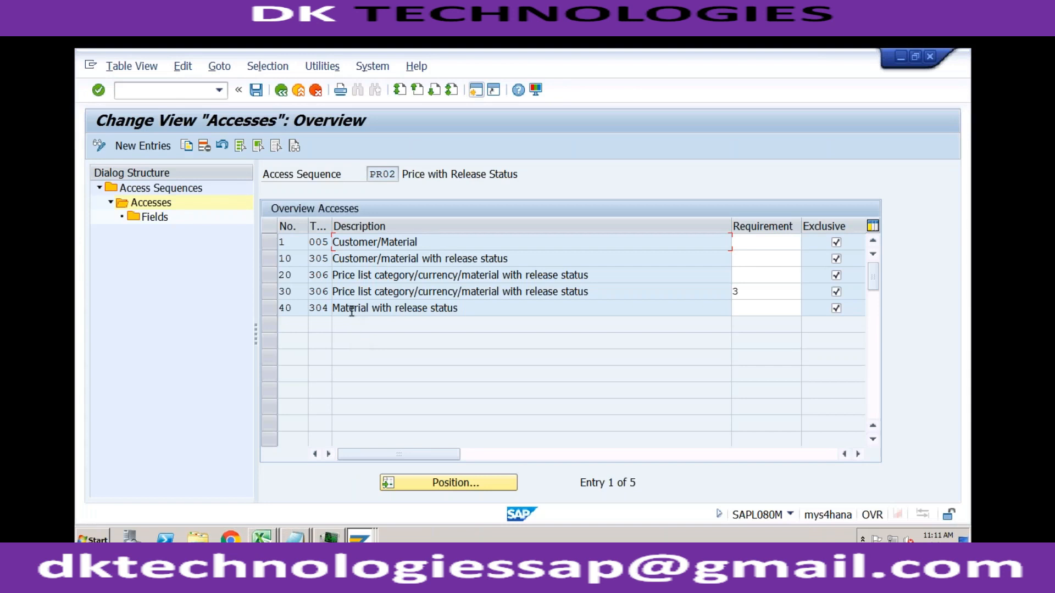
- Switch to the standard order's item data and list the condition types available for a new pricing row, highlighting RA00
{"action": "left_click", "coordinate": [361, 537]}
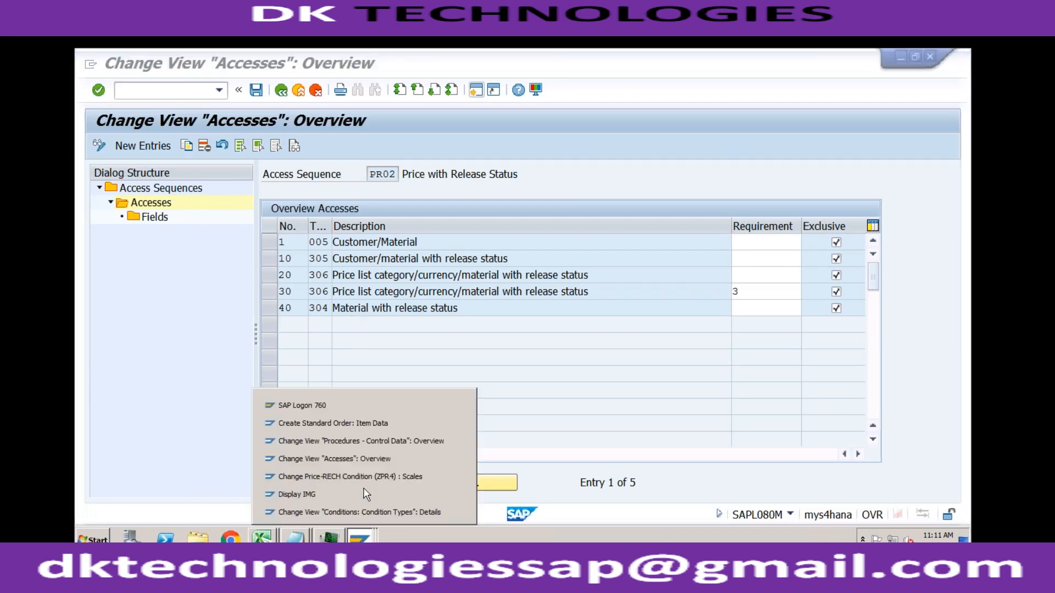
{"action": "left_click", "coordinate": [368, 423]}
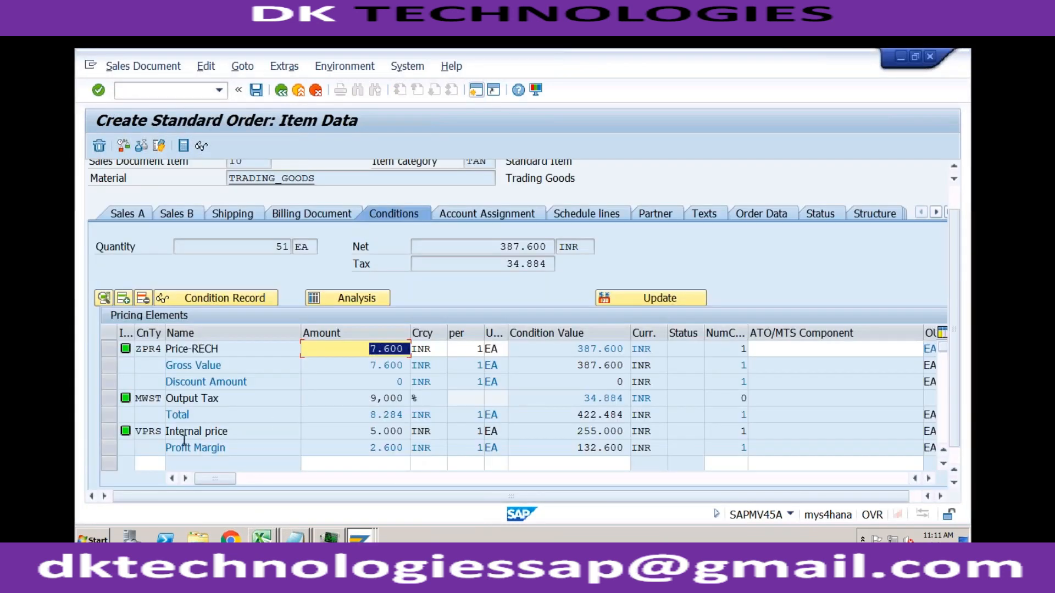
{"action": "left_click", "coordinate": [153, 462]}
{"action": "key", "text": "F4"}
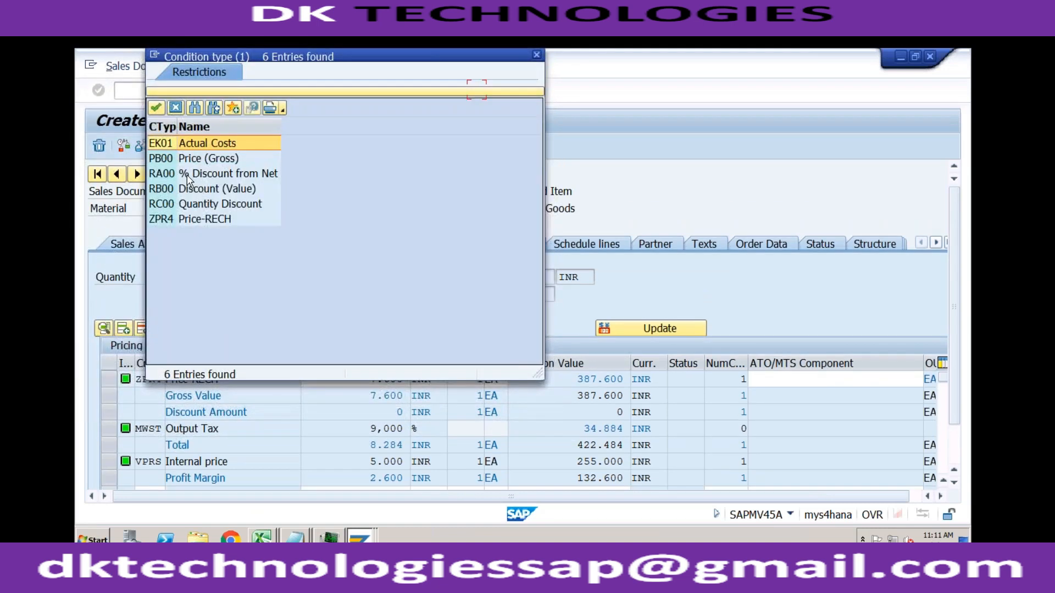
{"action": "left_click", "coordinate": [188, 175]}
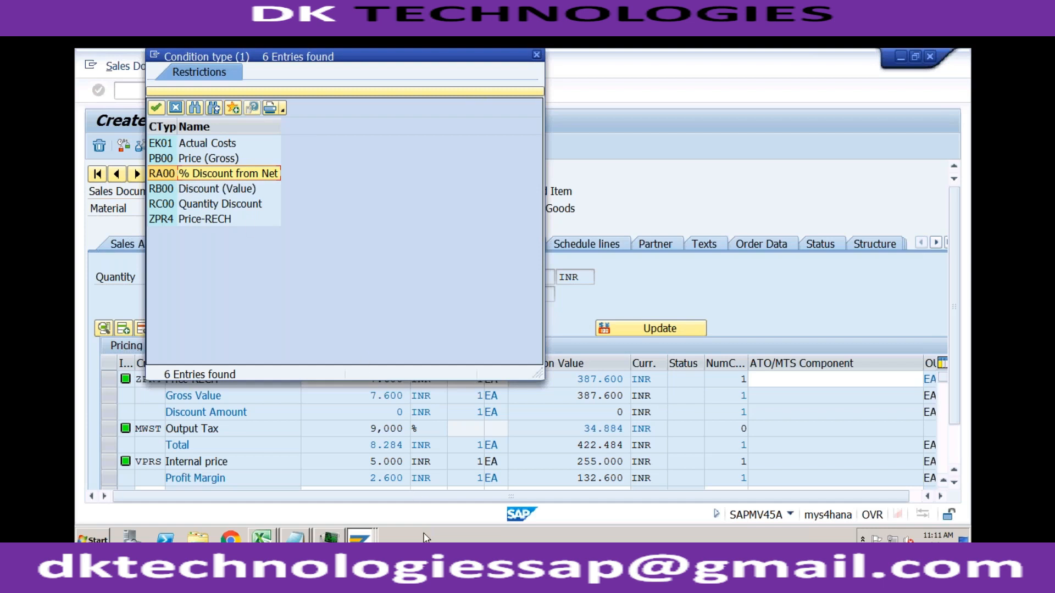
- Leave the ZPR4 scales and try to open the condition records for condition type RA00
{"action": "left_click", "coordinate": [360, 538]}
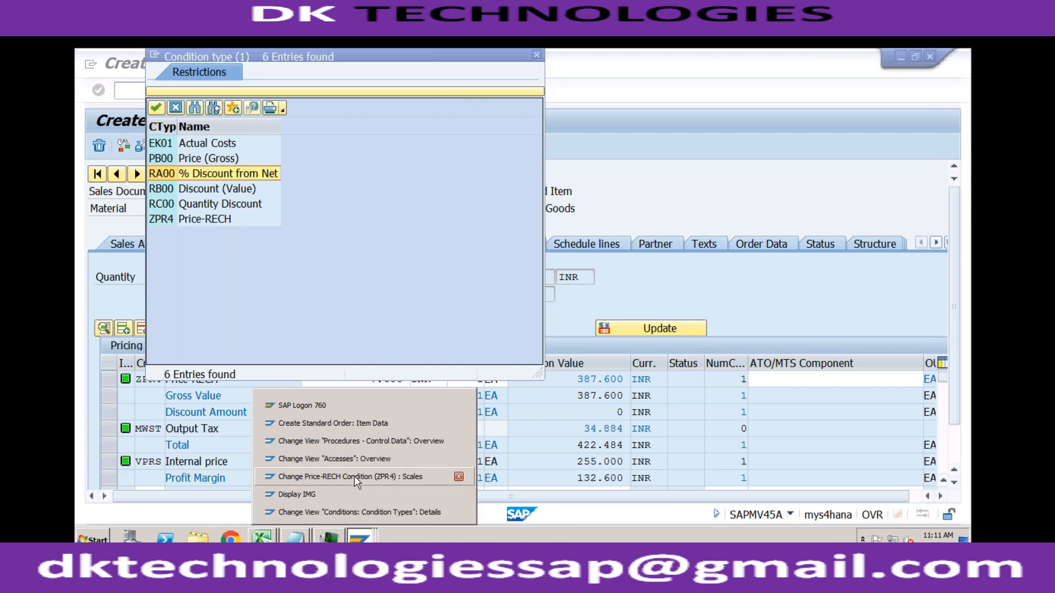
{"action": "left_click", "coordinate": [356, 478]}
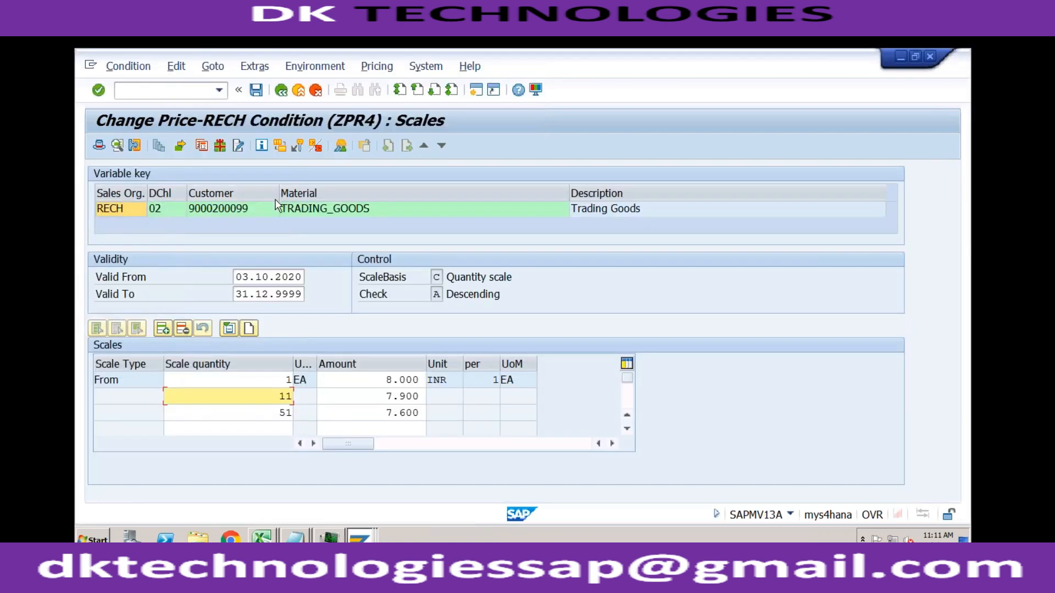
{"action": "left_click", "coordinate": [279, 91]}
{"action": "left_click", "coordinate": [279, 92]}
{"action": "left_click", "coordinate": [280, 92]}
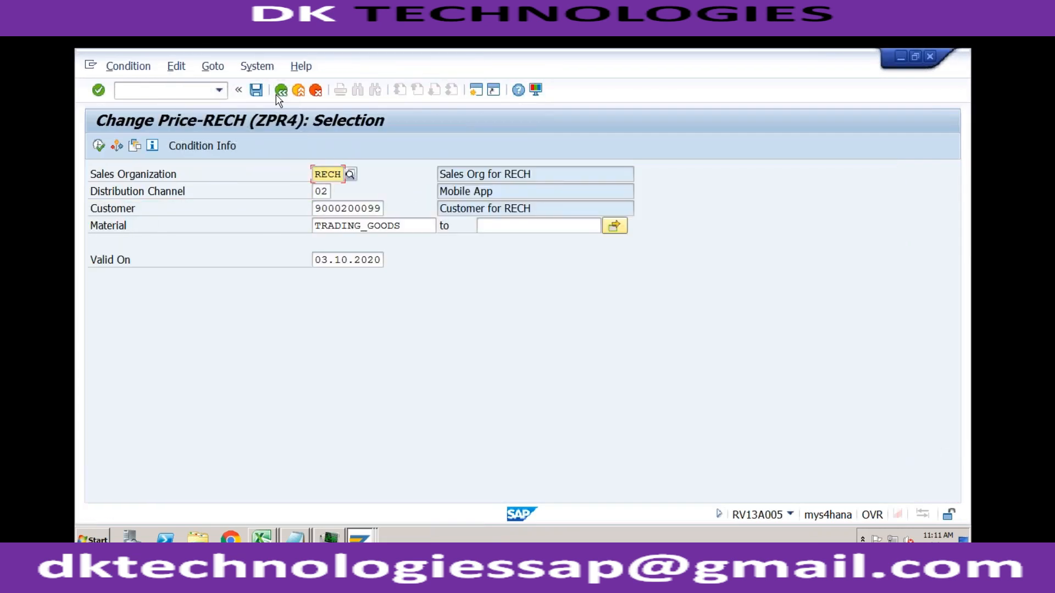
{"action": "left_click", "coordinate": [281, 91]}
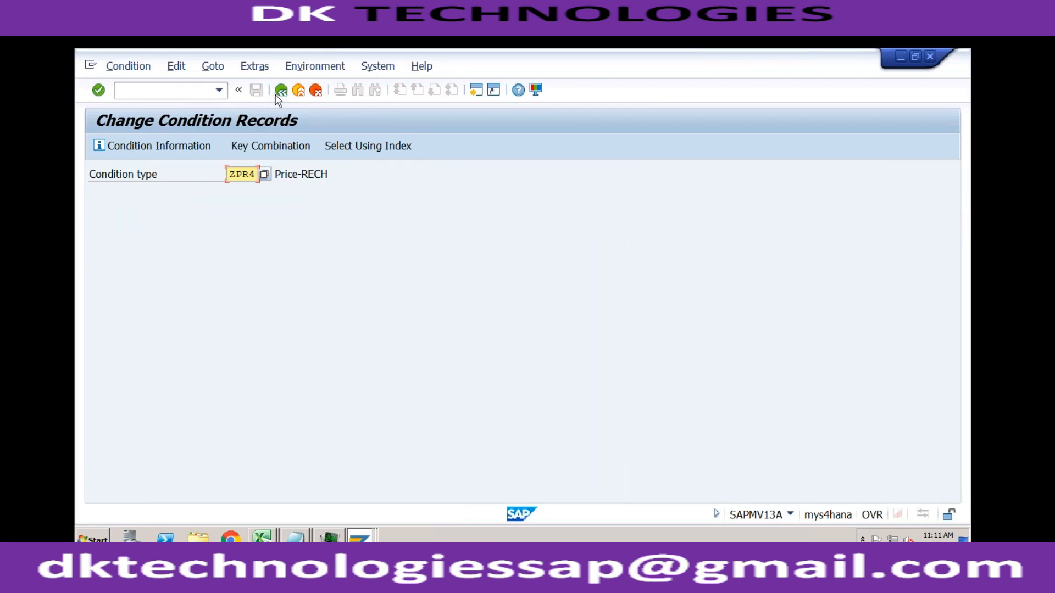
{"action": "type", "text": "RA00"}
{"action": "key", "text": "Return"}
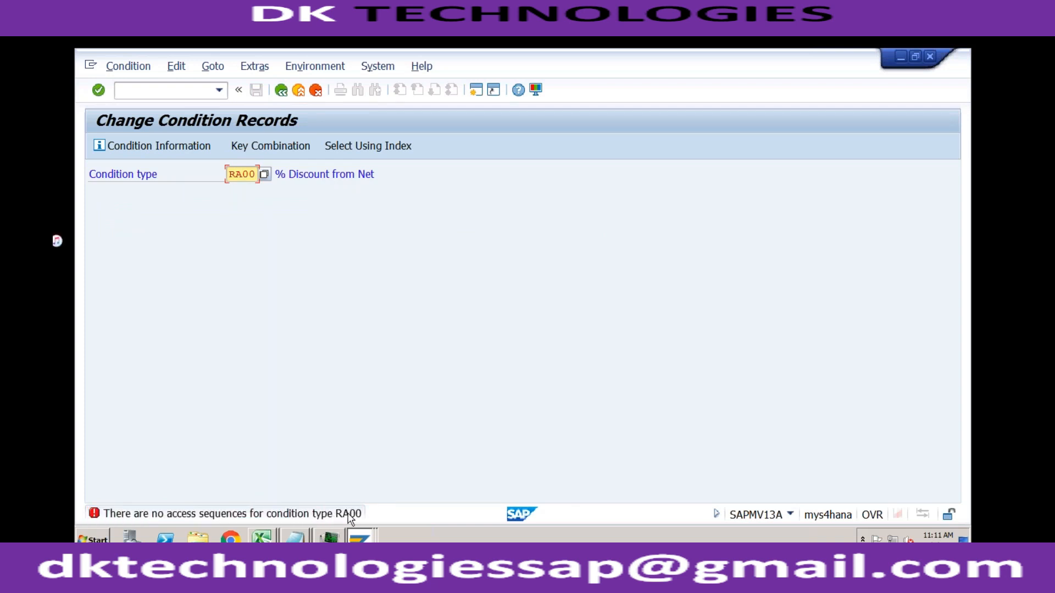
- Look up condition type RA00 in the condition types configuration and examine its Access Sequence setting
{"action": "left_click", "coordinate": [361, 539]}
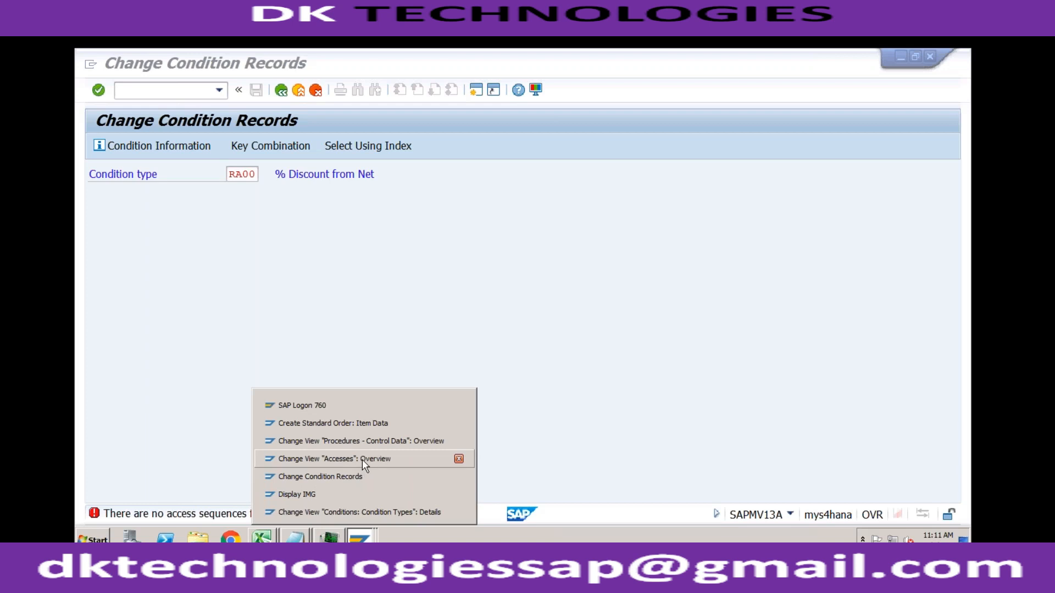
{"action": "left_click", "coordinate": [361, 510]}
{"action": "left_click", "coordinate": [281, 90]}
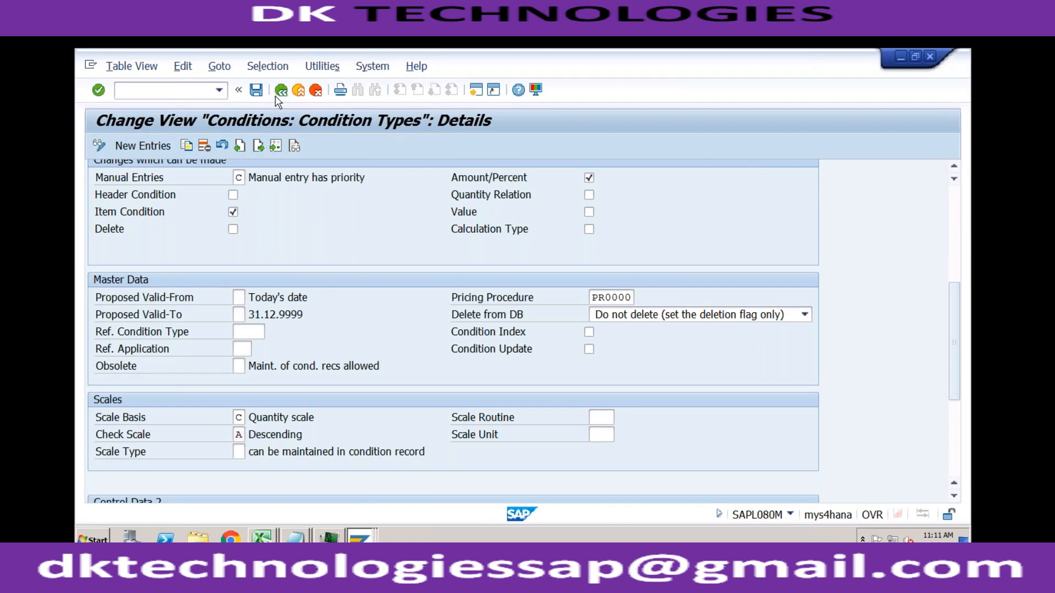
{"action": "left_click", "coordinate": [276, 485]}
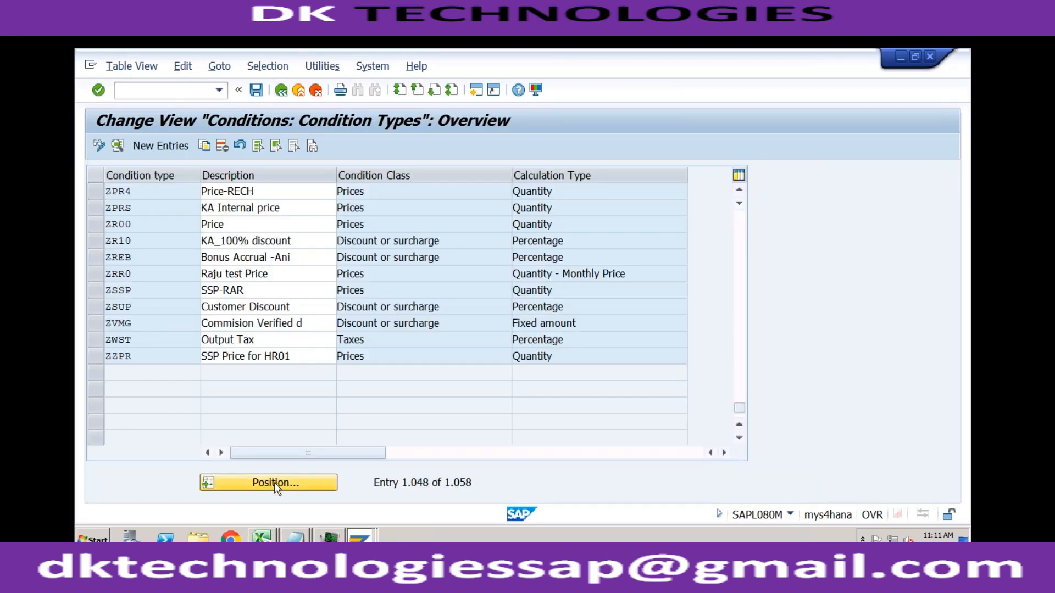
{"action": "type", "text": "ra00"}
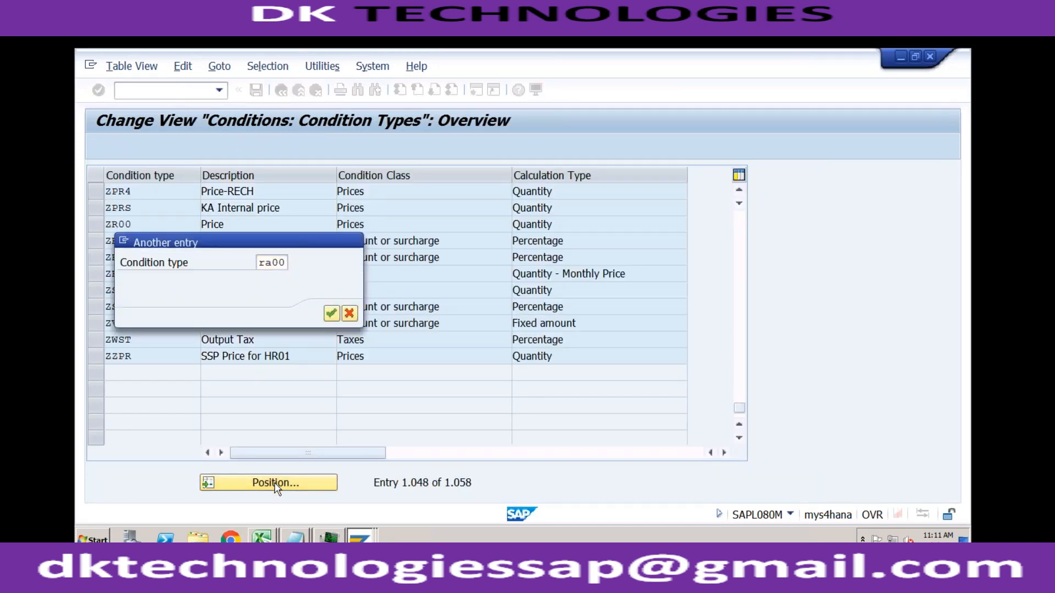
{"action": "key", "text": "Return"}
{"action": "double_click", "coordinate": [183, 191]}
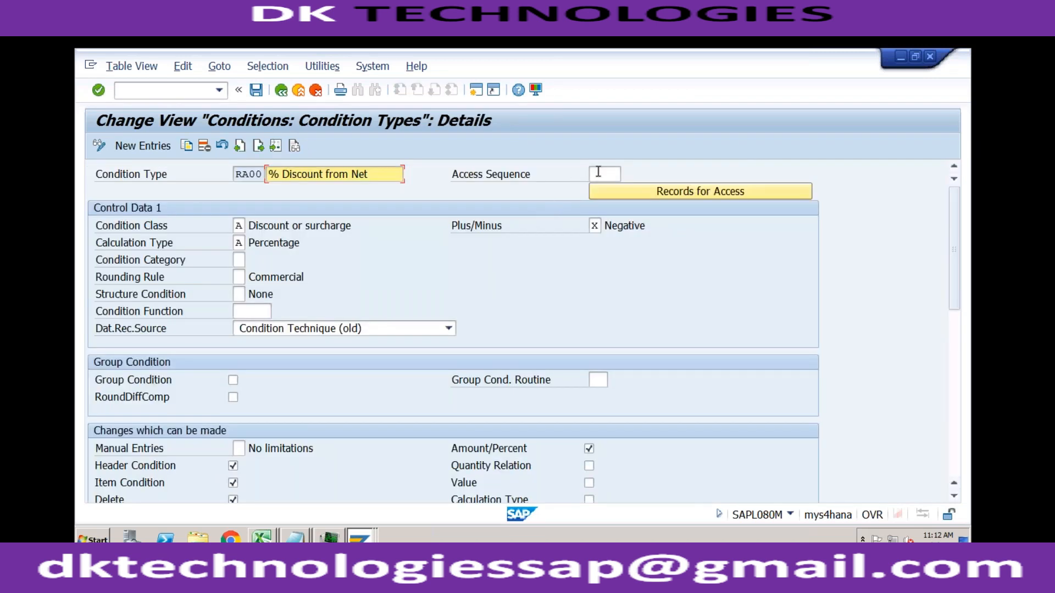
{"action": "left_click", "coordinate": [598, 173]}
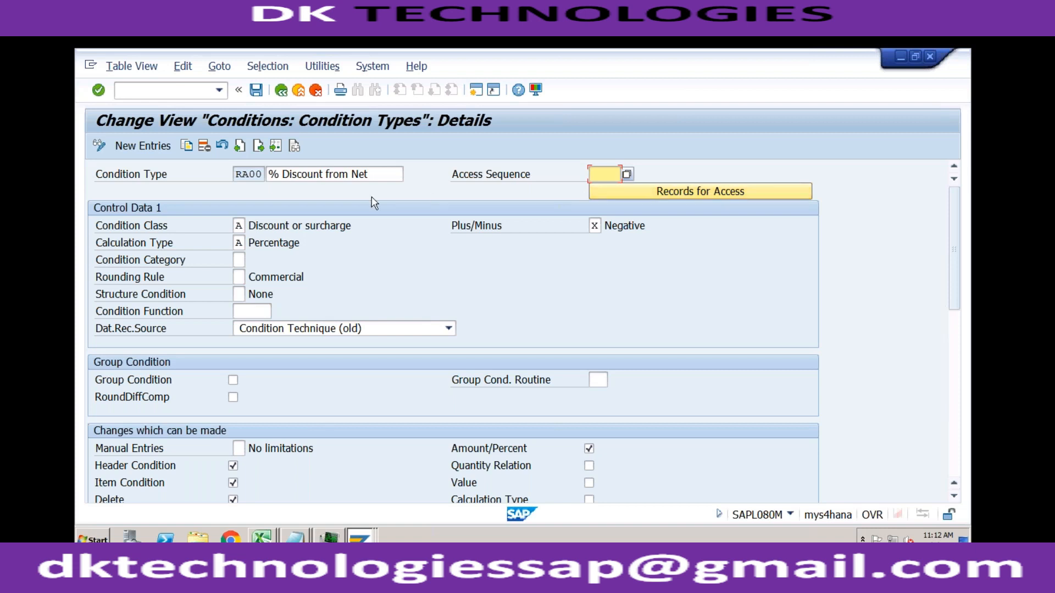
{"action": "left_click", "coordinate": [255, 175]}
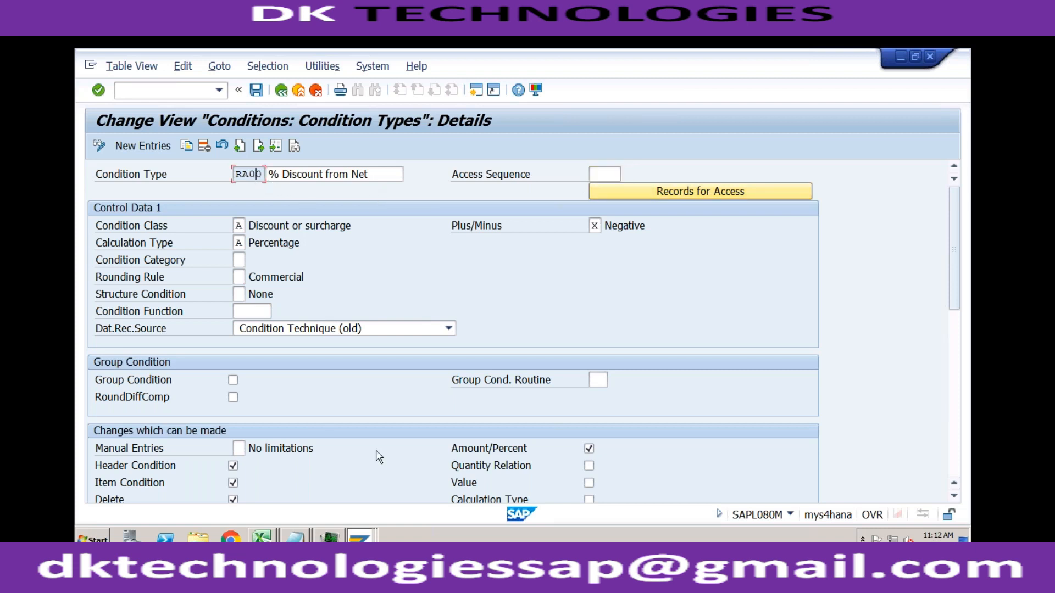
- Add condition type RA00 to the TRADING_GOODS item's pricing elements in the order with an amount of 2 percent
{"action": "left_click", "coordinate": [361, 540]}
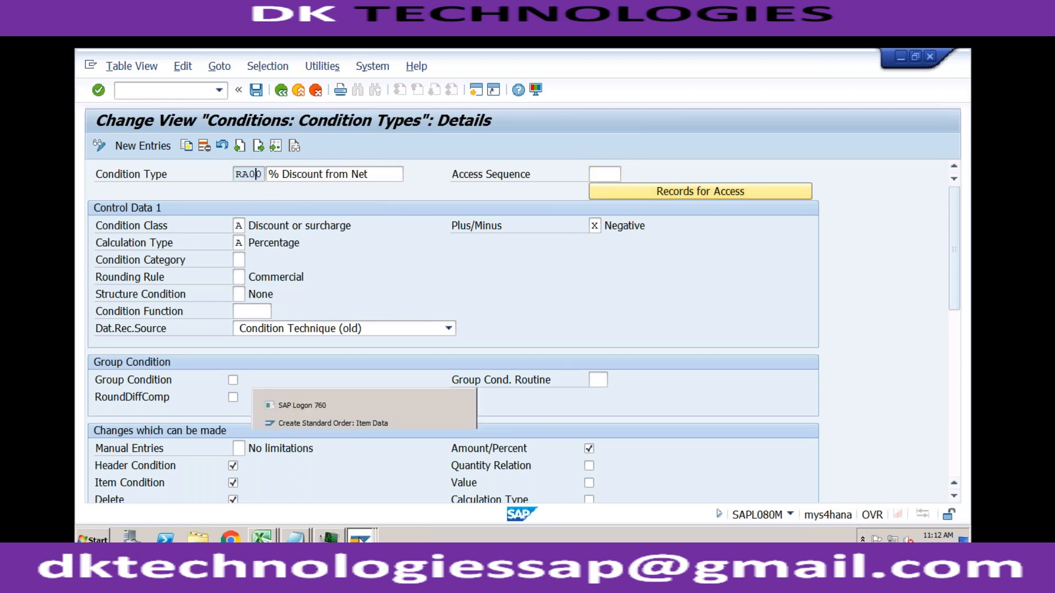
{"action": "left_click", "coordinate": [378, 425]}
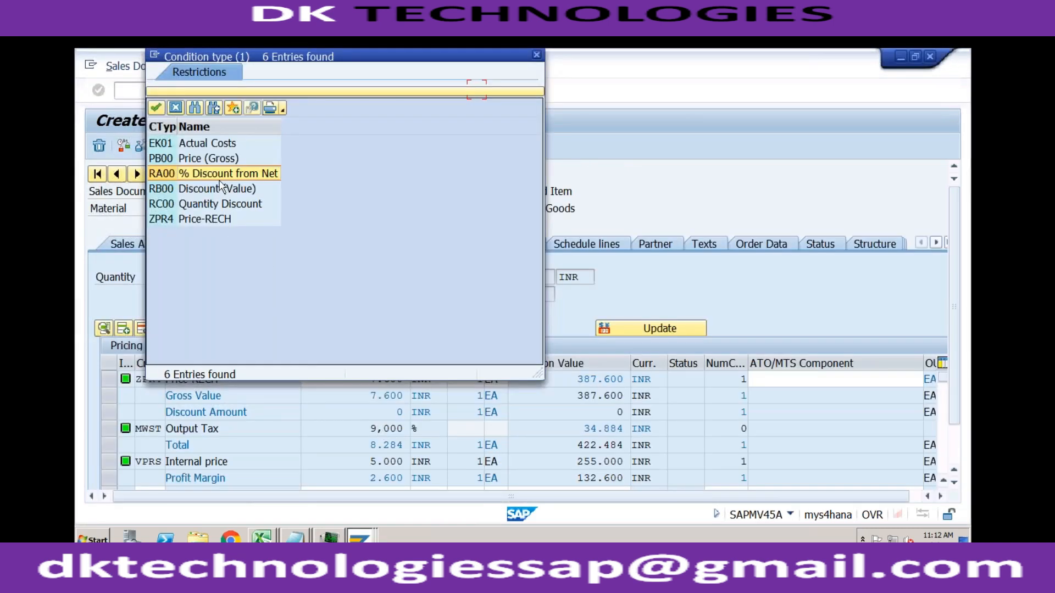
{"action": "double_click", "coordinate": [219, 175]}
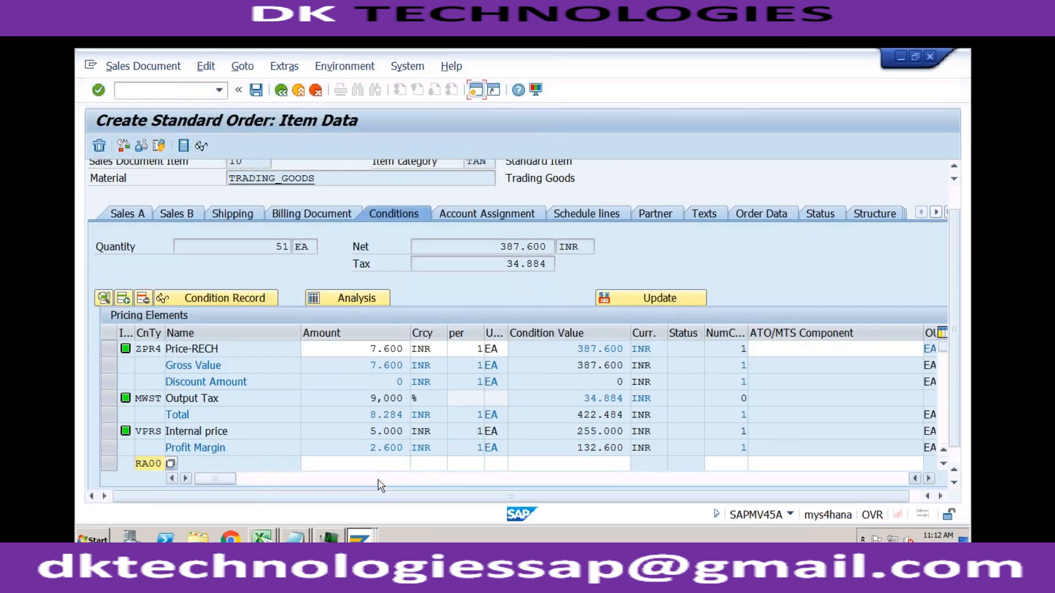
{"action": "left_click", "coordinate": [356, 464]}
{"action": "type", "text": "2"}
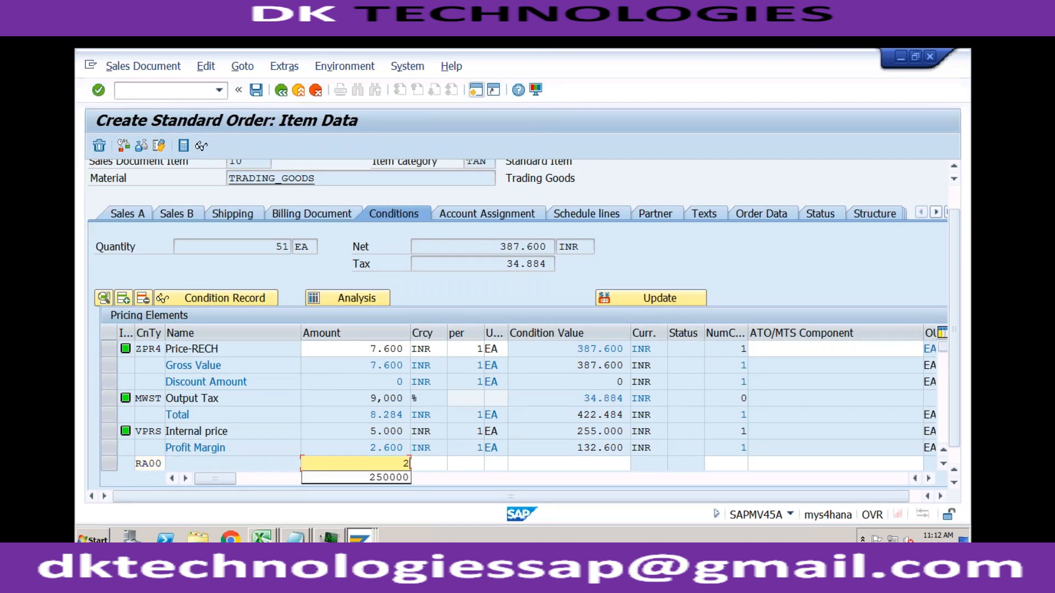
{"action": "key", "text": "Return"}
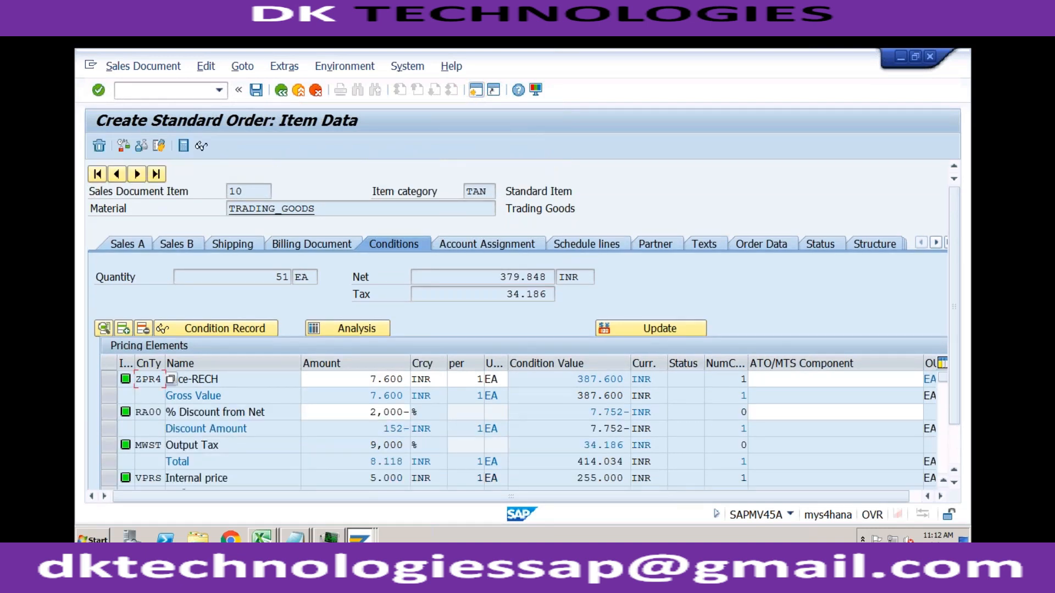
{"action": "left_click", "coordinate": [367, 419]}
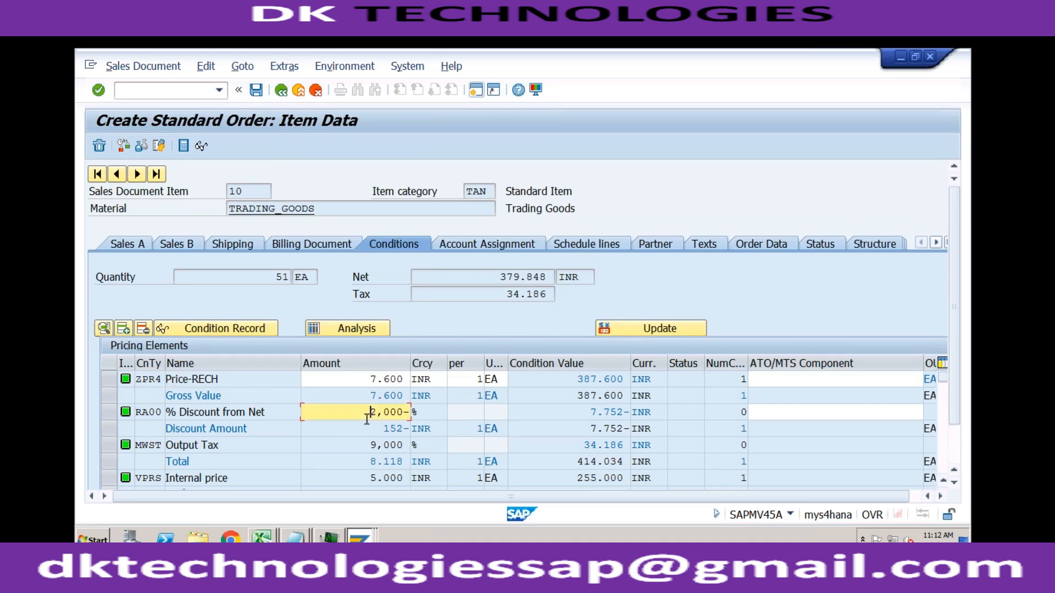
{"action": "left_click", "coordinate": [162, 413]}
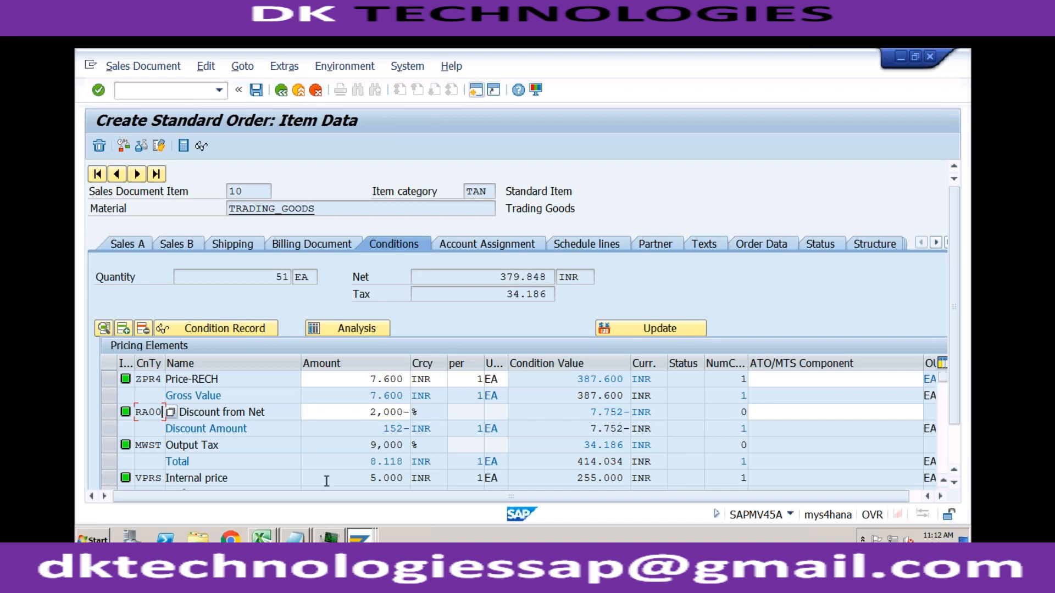
- Recheck the Access Sequence setting in RA00's condition type details and return to the order's item conditions
{"action": "left_click", "coordinate": [356, 537]}
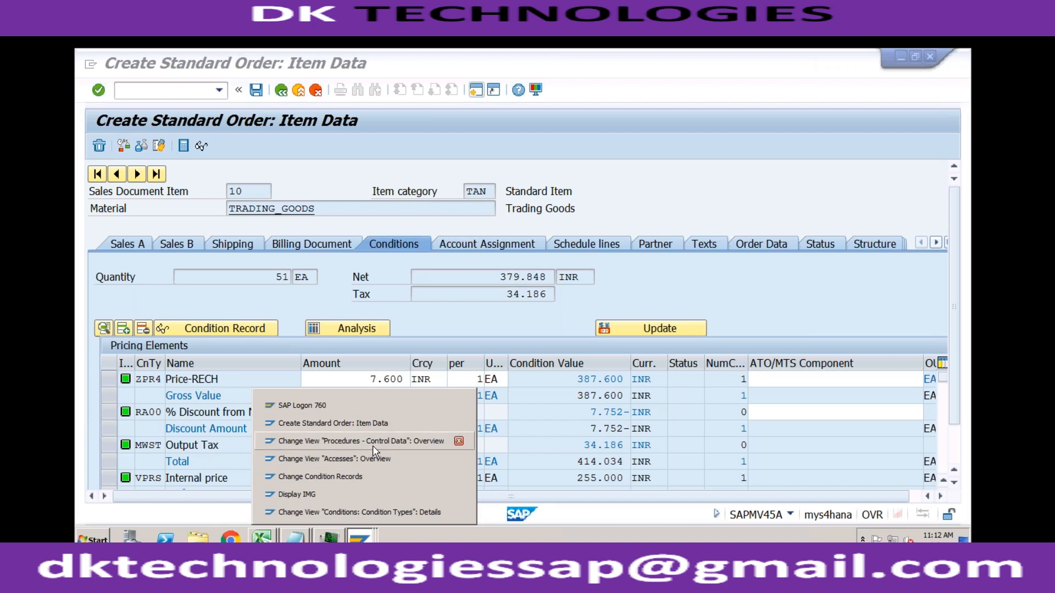
{"action": "left_click", "coordinate": [374, 509]}
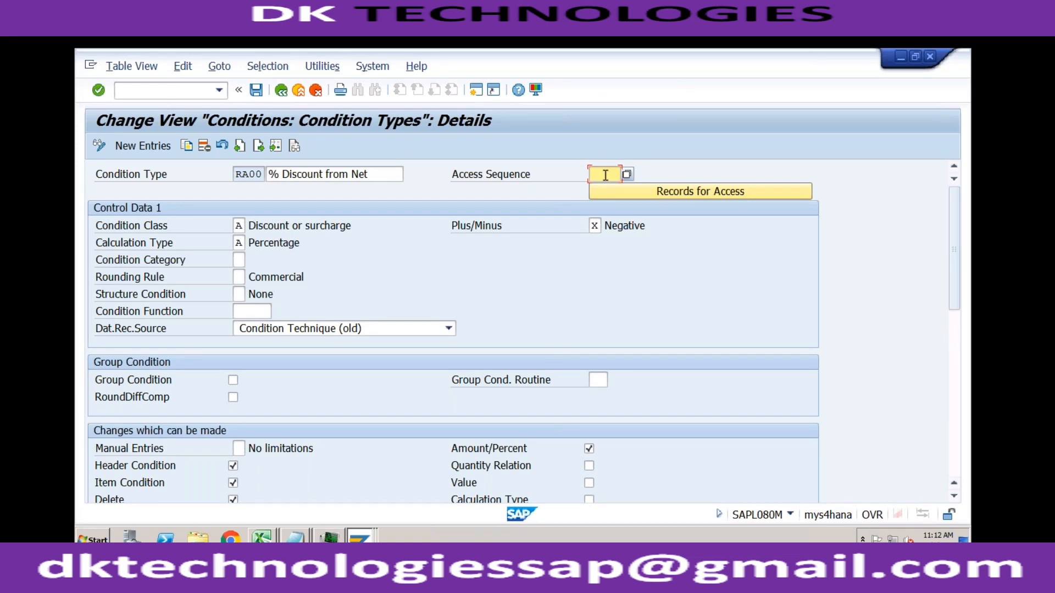
{"action": "left_click", "coordinate": [358, 537]}
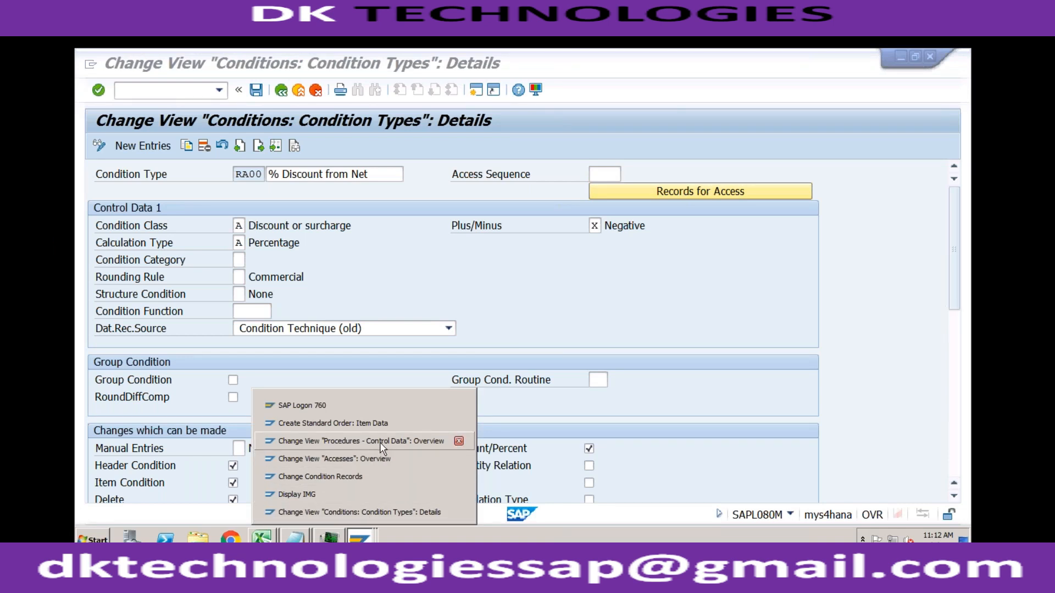
{"action": "left_click", "coordinate": [371, 424]}
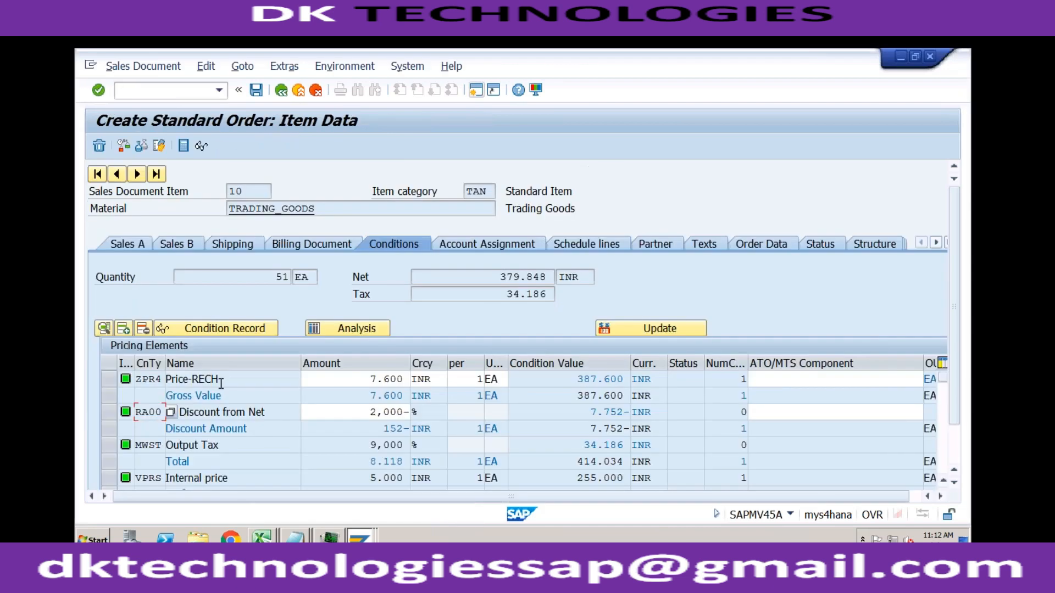
- Highlight RB00 among the order's available condition types and examine its Access Sequence in the condition types configuration
{"action": "left_click", "coordinate": [171, 414]}
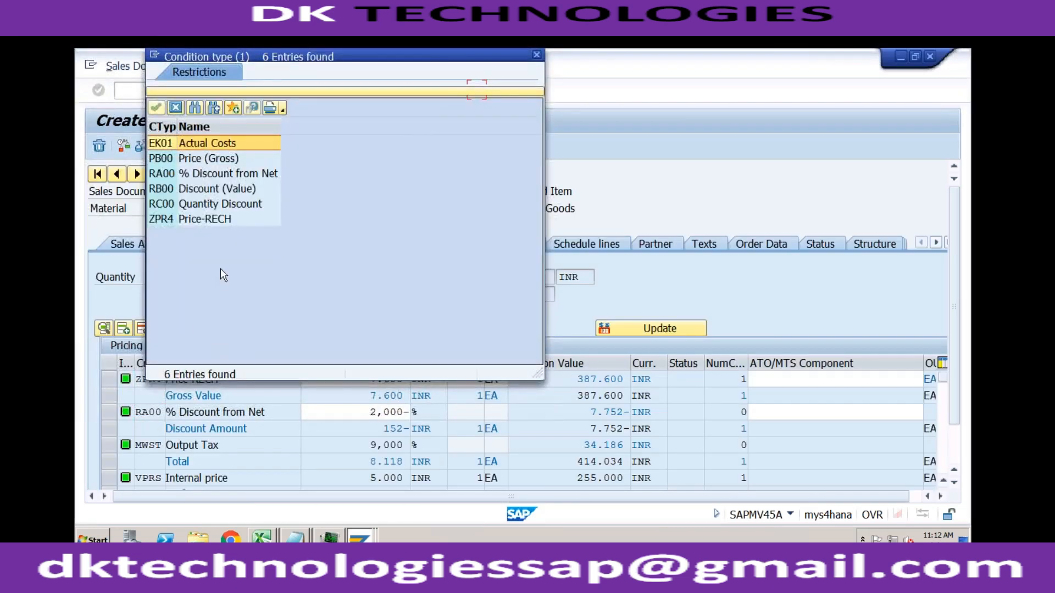
{"action": "left_click", "coordinate": [204, 189]}
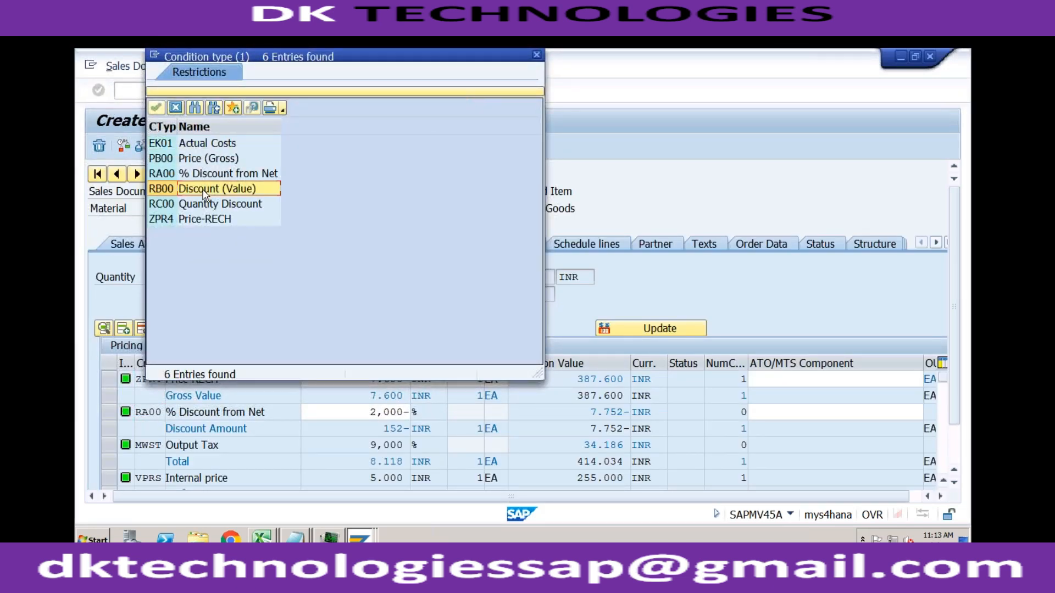
{"action": "left_click", "coordinate": [361, 538]}
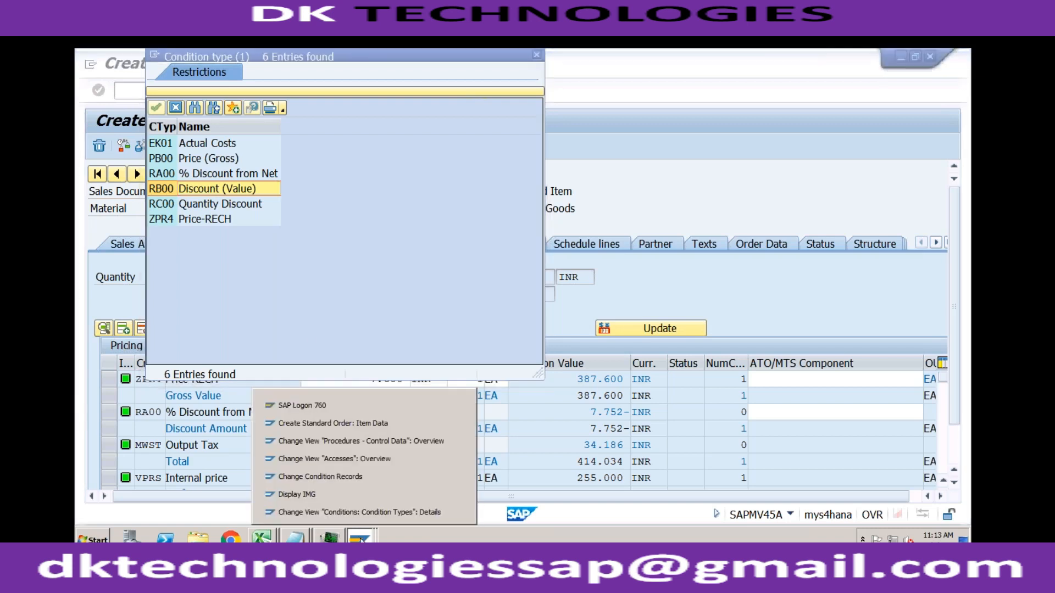
{"action": "left_click", "coordinate": [360, 508]}
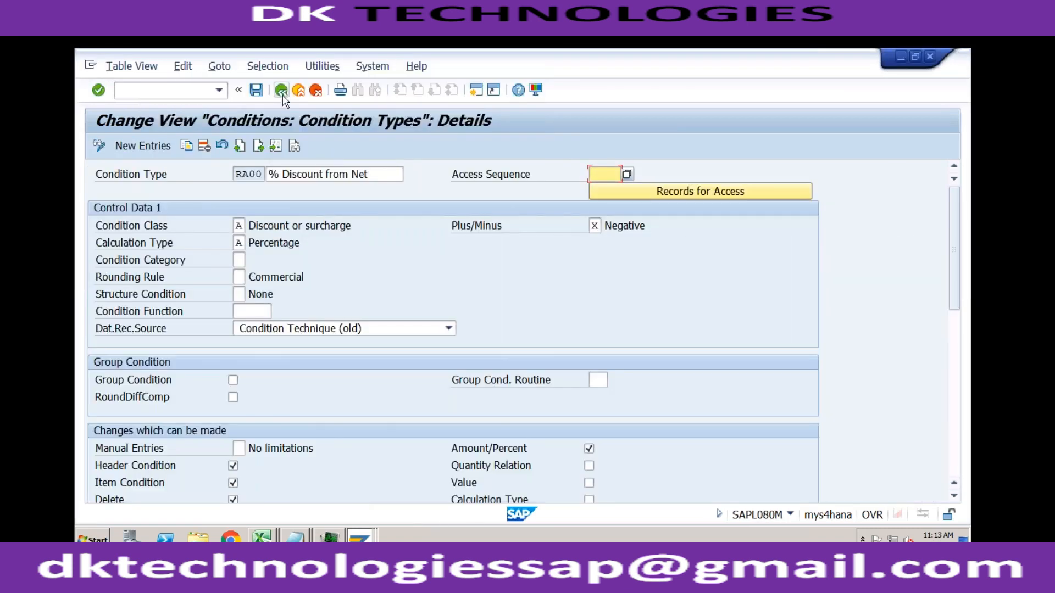
{"action": "left_click", "coordinate": [282, 91]}
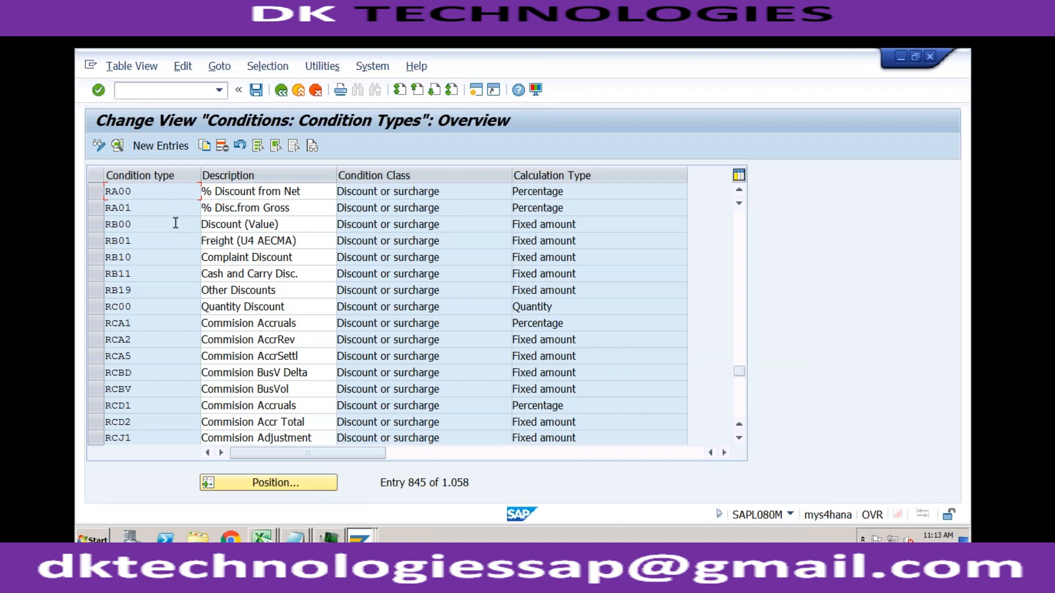
{"action": "double_click", "coordinate": [132, 224]}
{"action": "left_click", "coordinate": [248, 173]}
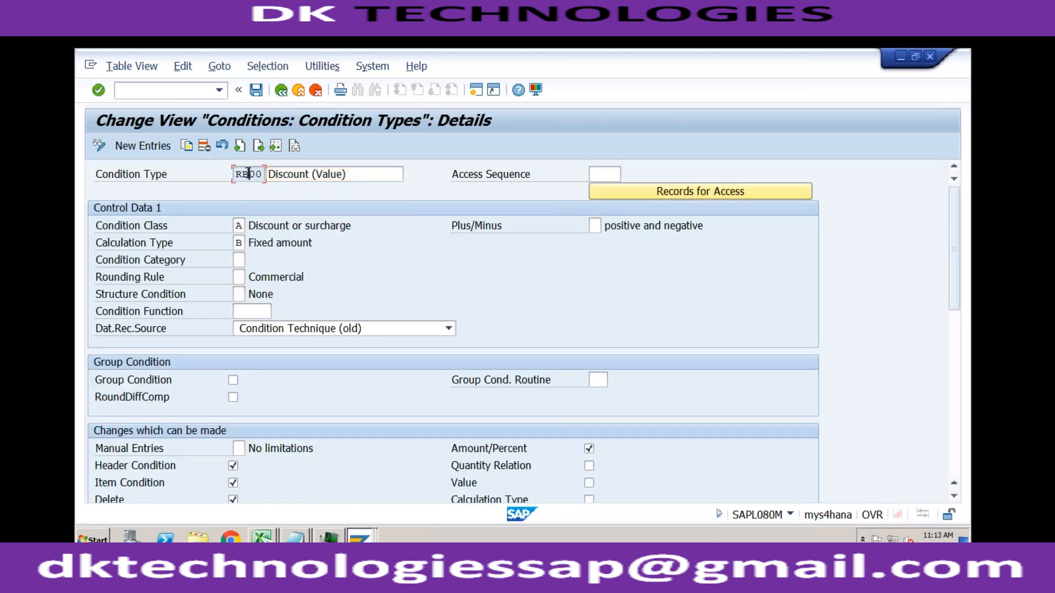
{"action": "left_click", "coordinate": [600, 175]}
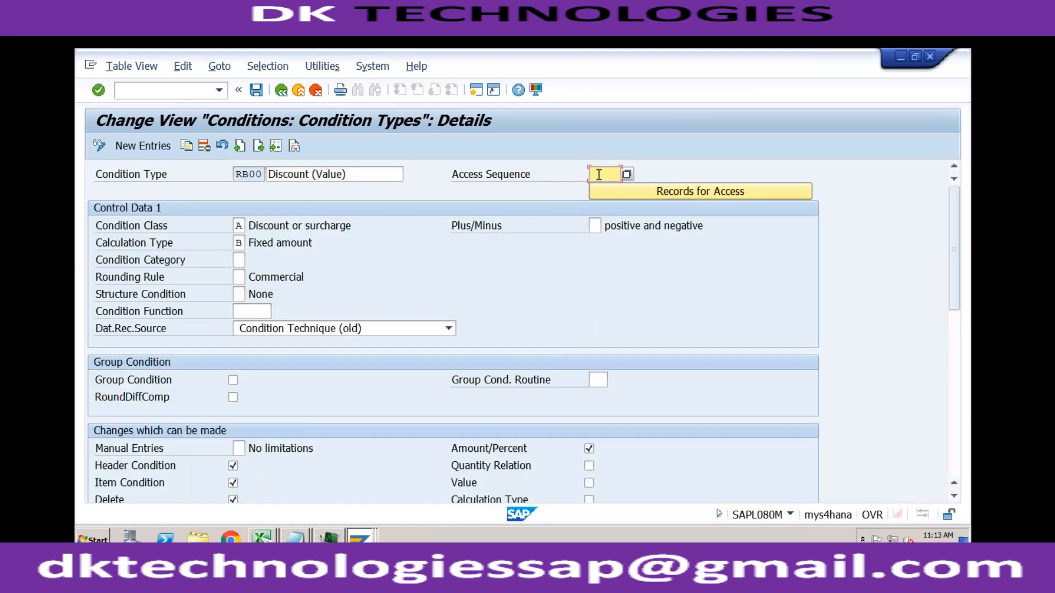
{"action": "left_click", "coordinate": [286, 87]}
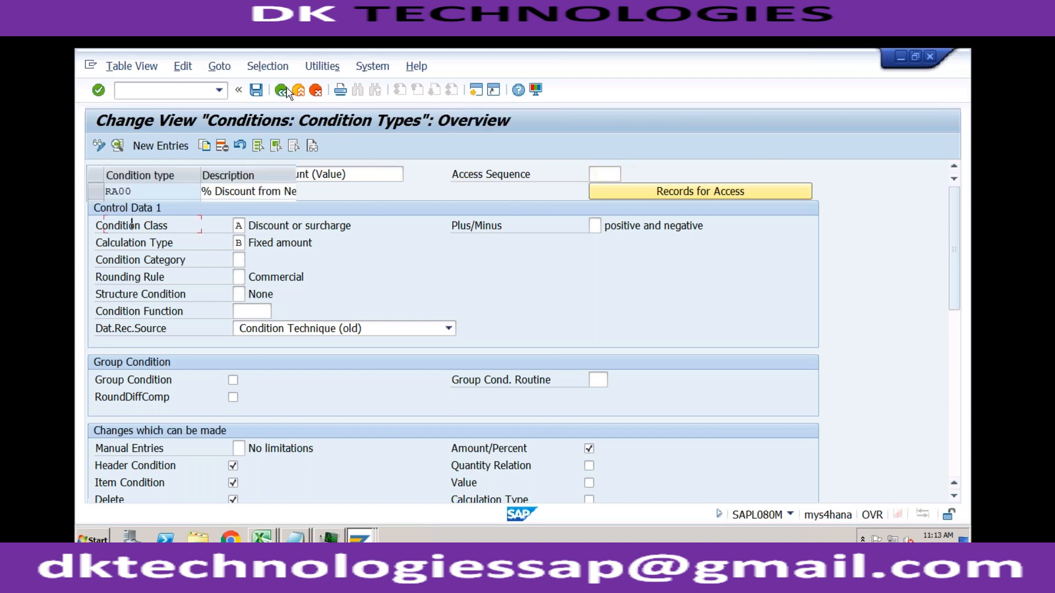
- Examine the Access Sequence setting in condition type RC00's details and return to the condition types overview
{"action": "double_click", "coordinate": [148, 306]}
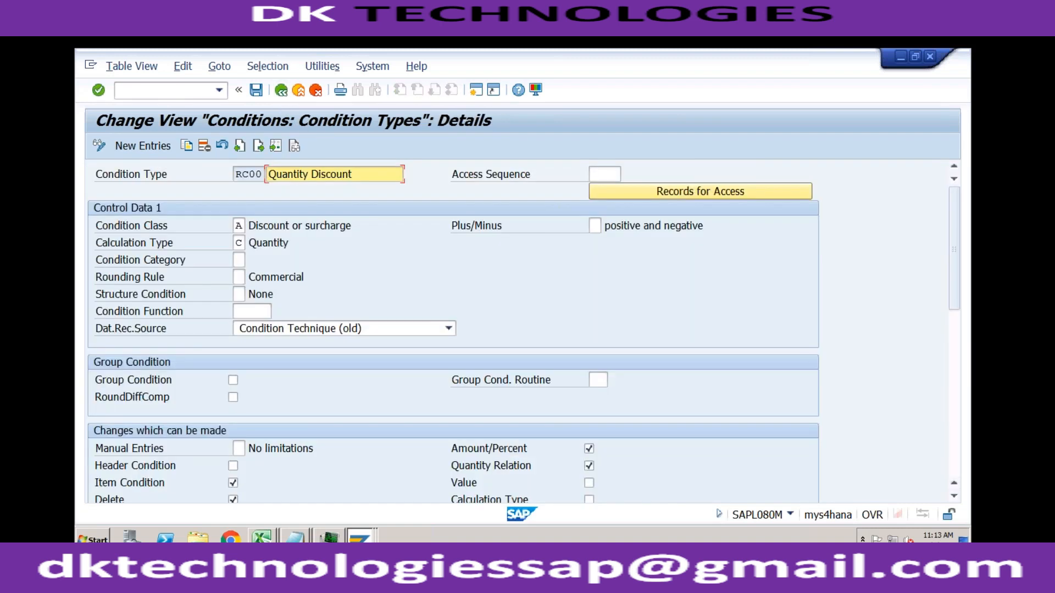
{"action": "left_click", "coordinate": [606, 175]}
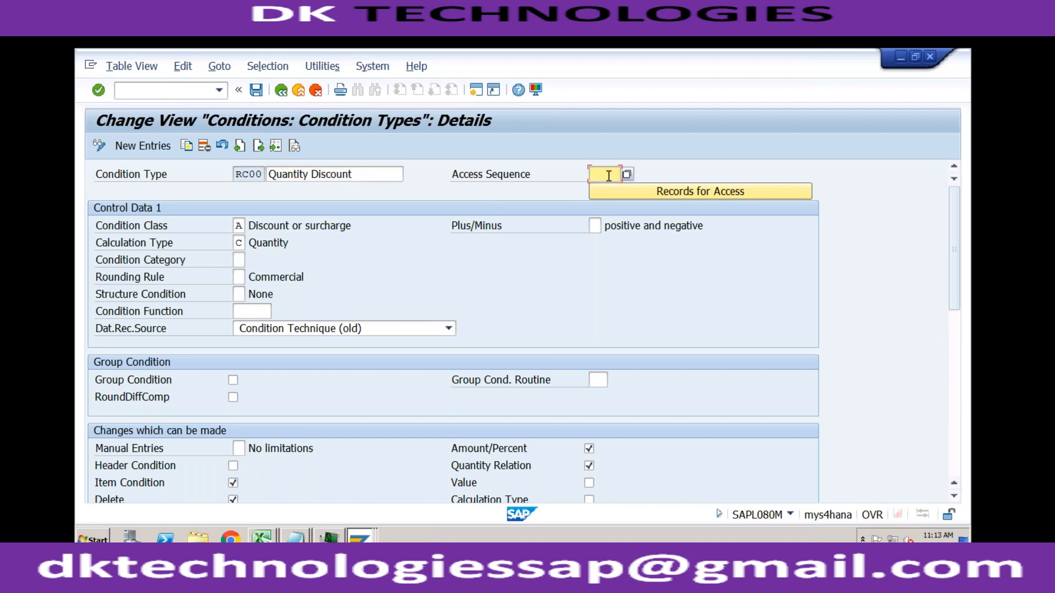
{"action": "left_click", "coordinate": [280, 90]}
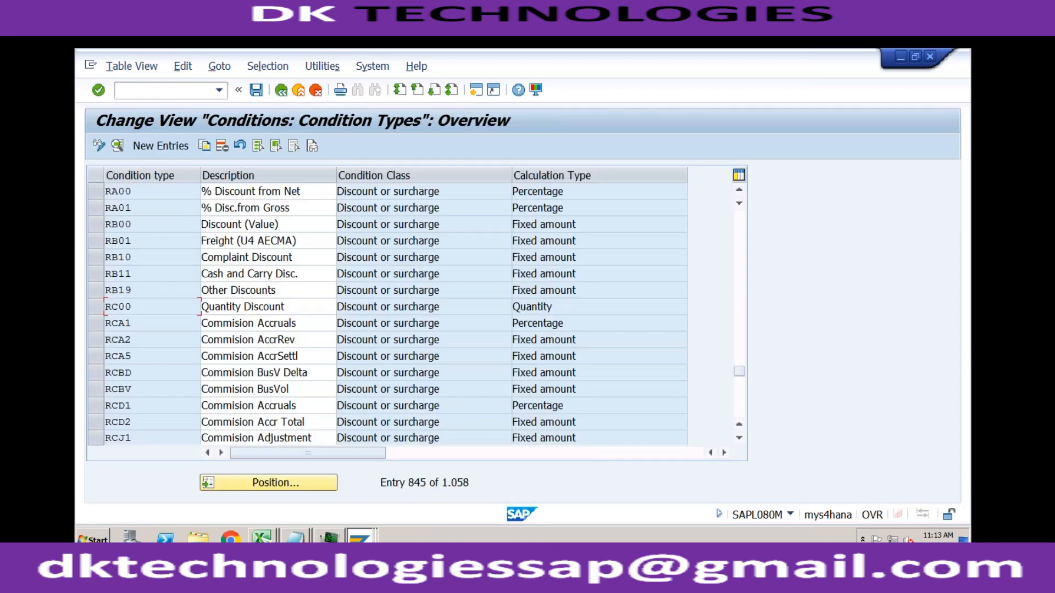
{"action": "left_click", "coordinate": [99, 227]}
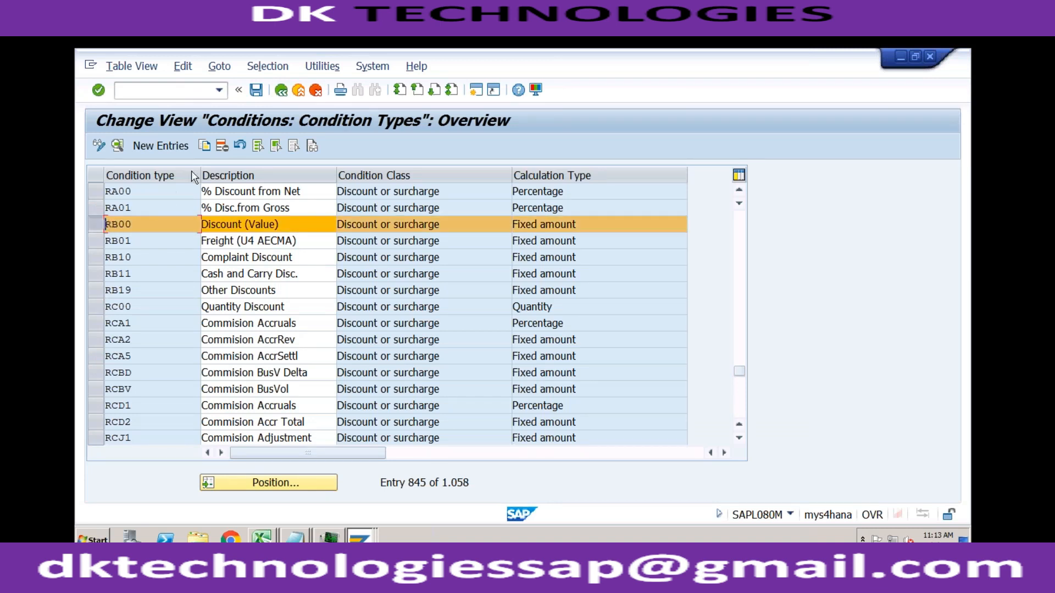
{"action": "left_click", "coordinate": [99, 227]}
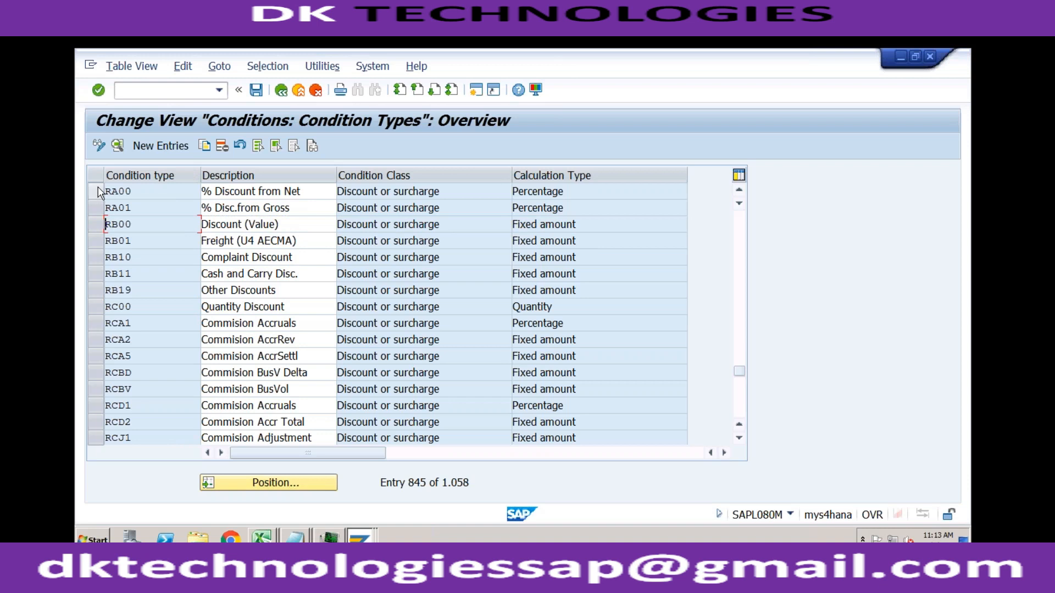
- Copy condition type RA00 to a new condition type named ZRA0
{"action": "left_click", "coordinate": [97, 192]}
{"action": "left_click", "coordinate": [204, 146]}
{"action": "type", "text": "ZRA"}
{"action": "key", "text": "Return"}
- Assign access sequence PR02 to condition type ZRA0, save it, and return to the condition types overview
{"action": "double_click", "coordinate": [178, 191]}
{"action": "left_click", "coordinate": [610, 173]}
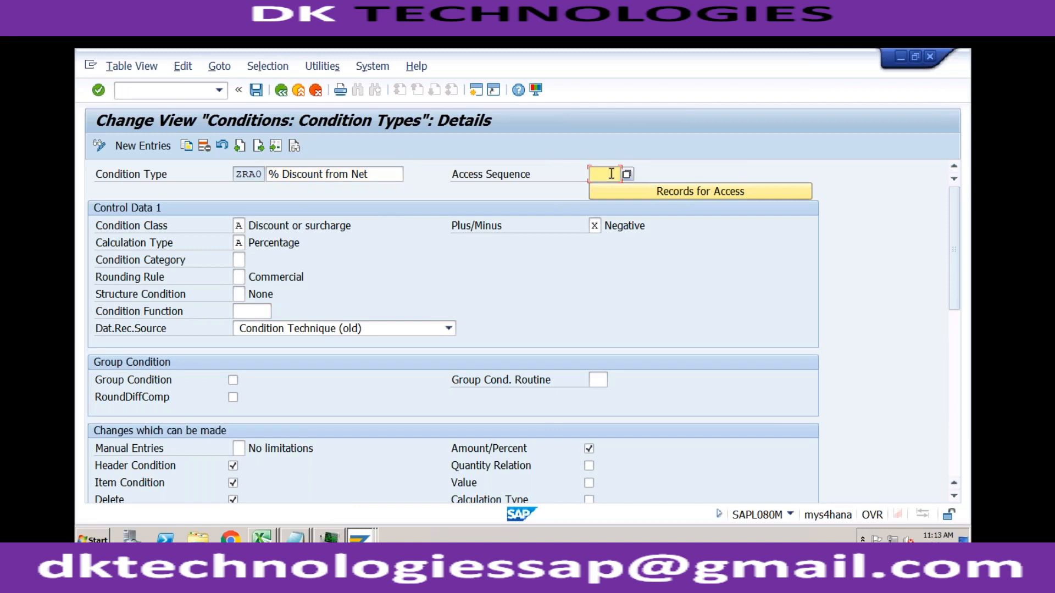
{"action": "type", "text": "PR02"}
{"action": "key", "text": "Return"}
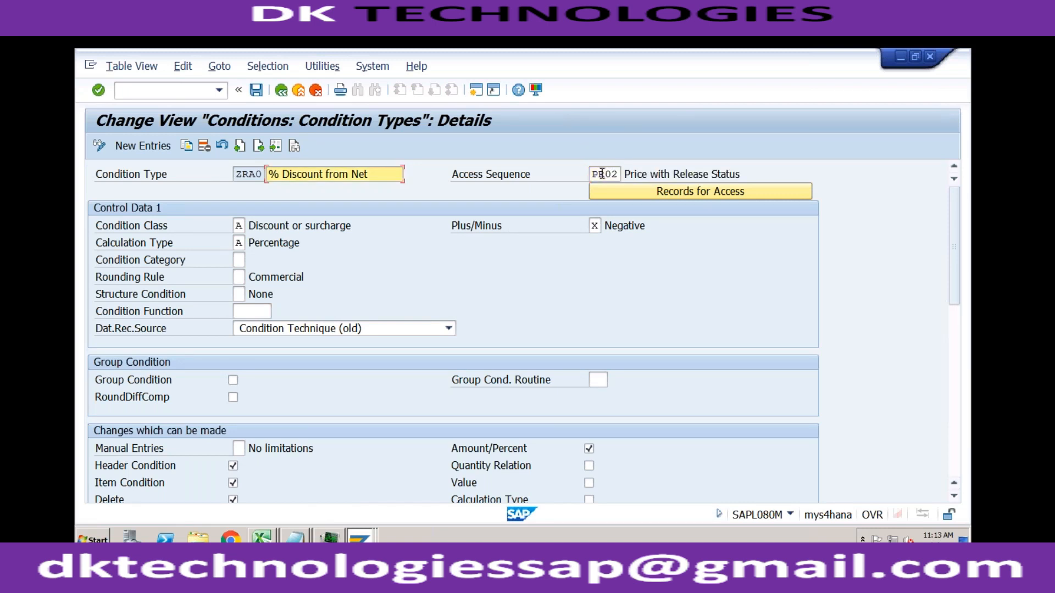
{"action": "left_click", "coordinate": [256, 95]}
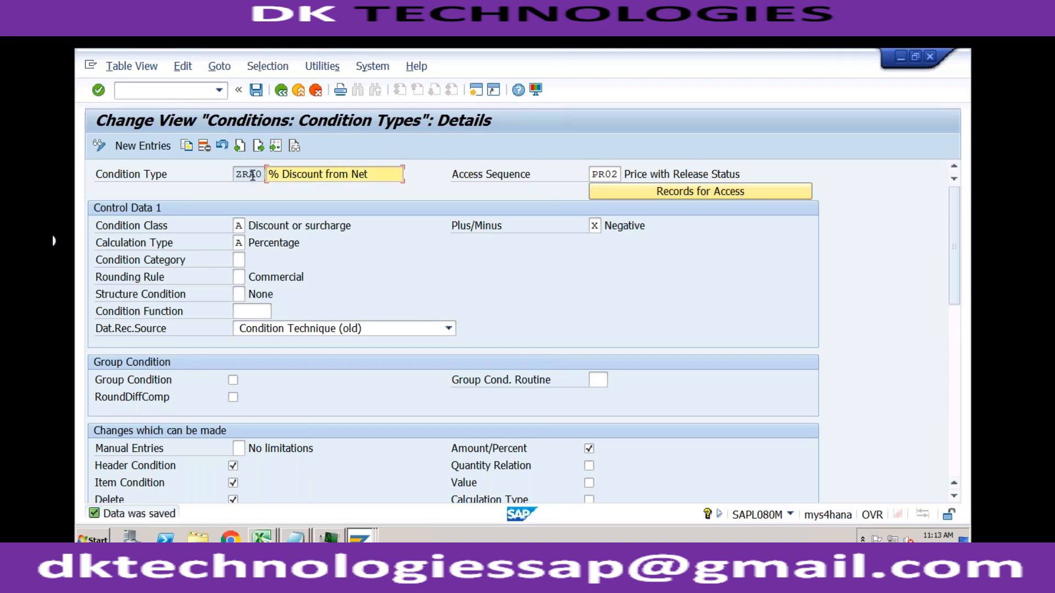
{"action": "left_click_drag", "start_coordinate": [237, 175], "coordinate": [265, 175]}
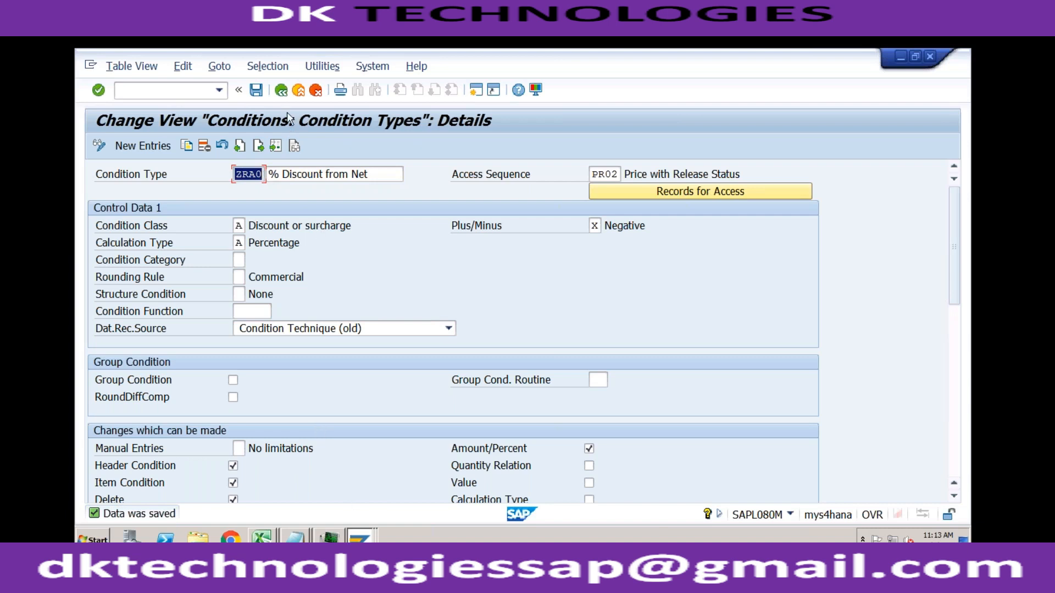
{"action": "left_click", "coordinate": [281, 91]}
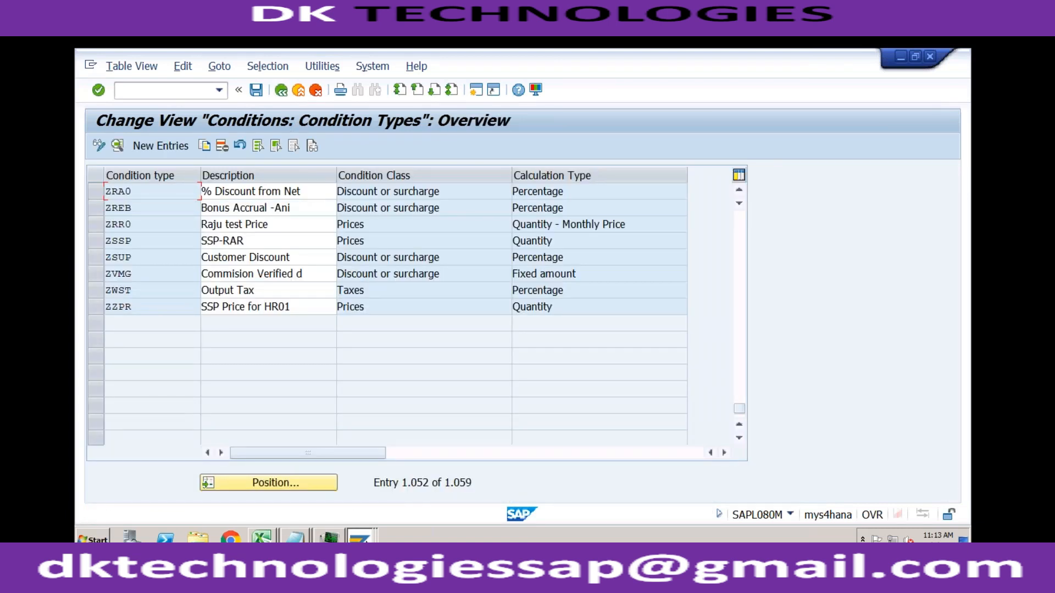
- Replace RA00 with ZRA0 at step 110, counter 2 of pricing procedure ZVAA03 and save the procedure
{"action": "left_click", "coordinate": [360, 537]}
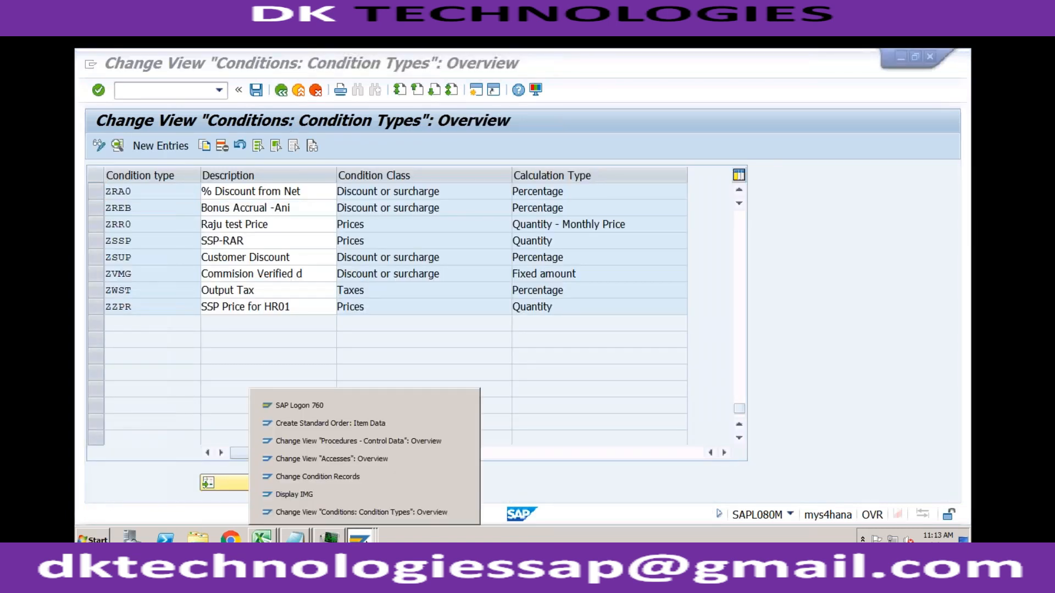
{"action": "left_click", "coordinate": [378, 441]}
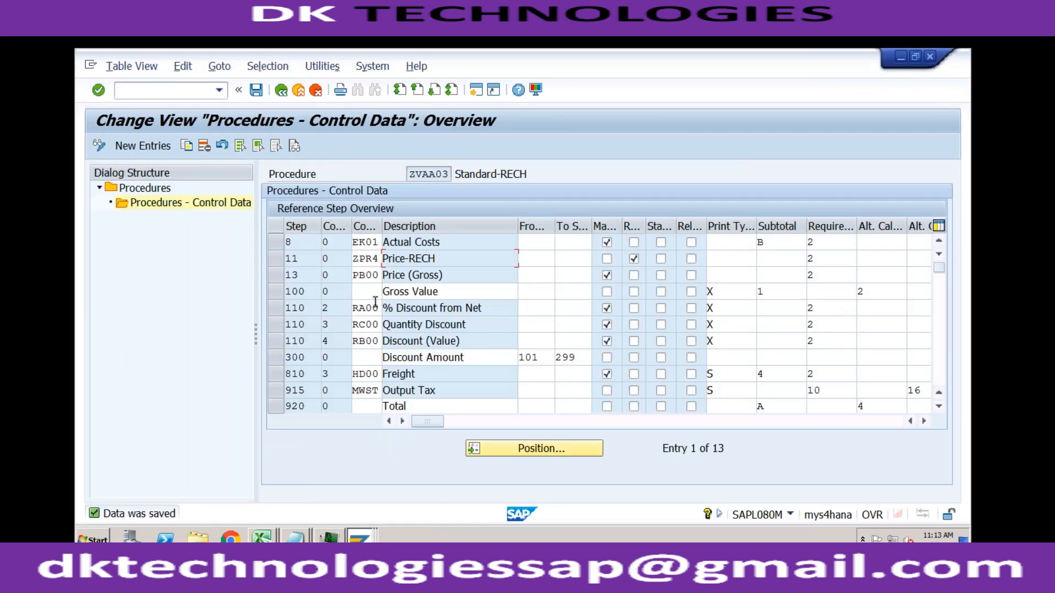
{"action": "left_click", "coordinate": [356, 308]}
{"action": "type", "text": "ZRA"}
{"action": "key", "text": "Return"}
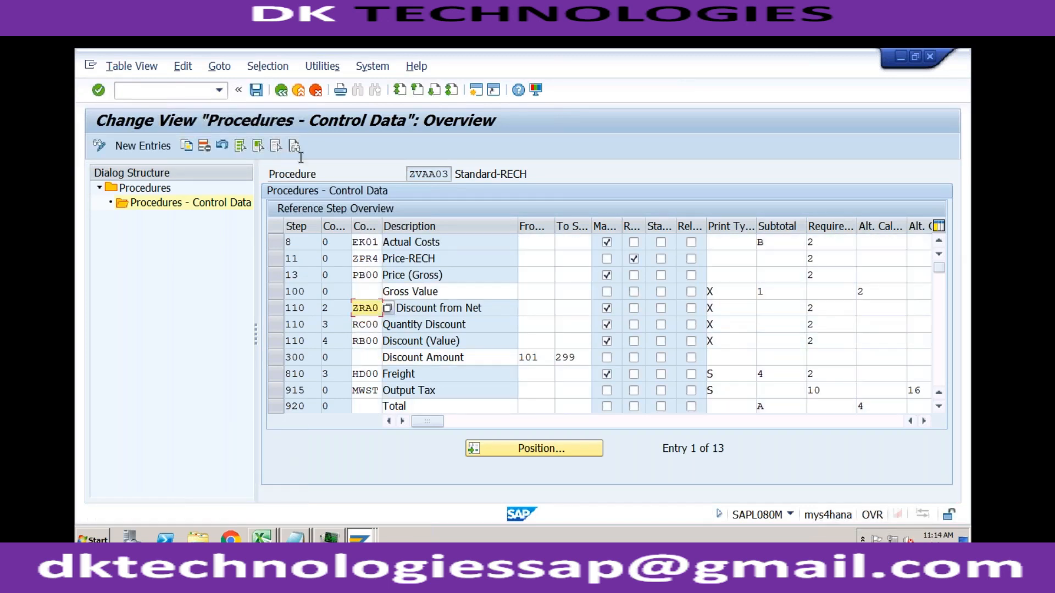
{"action": "left_click", "coordinate": [256, 90]}
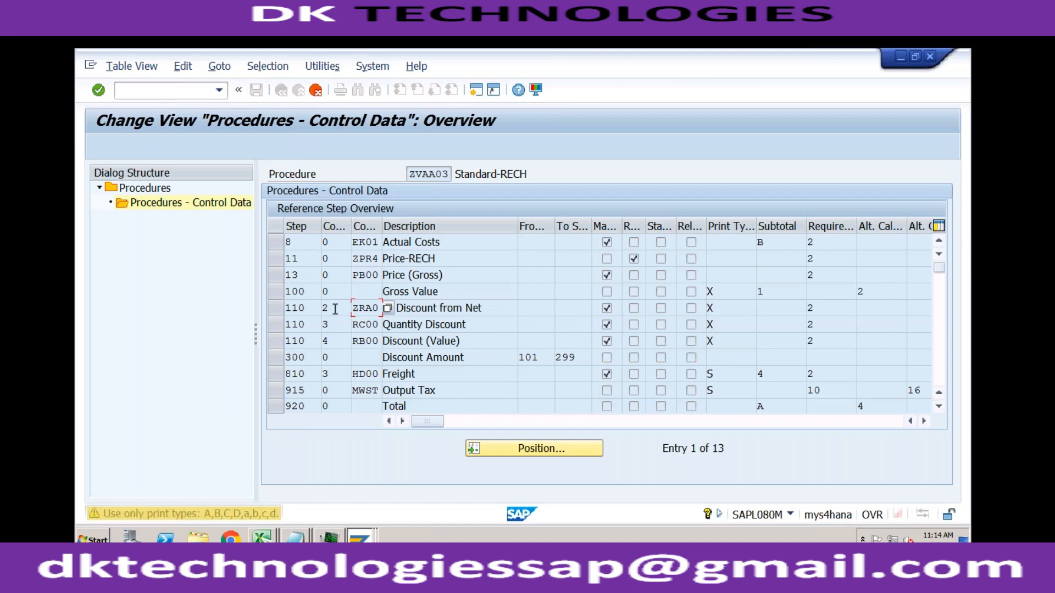
{"action": "key", "text": "Return"}
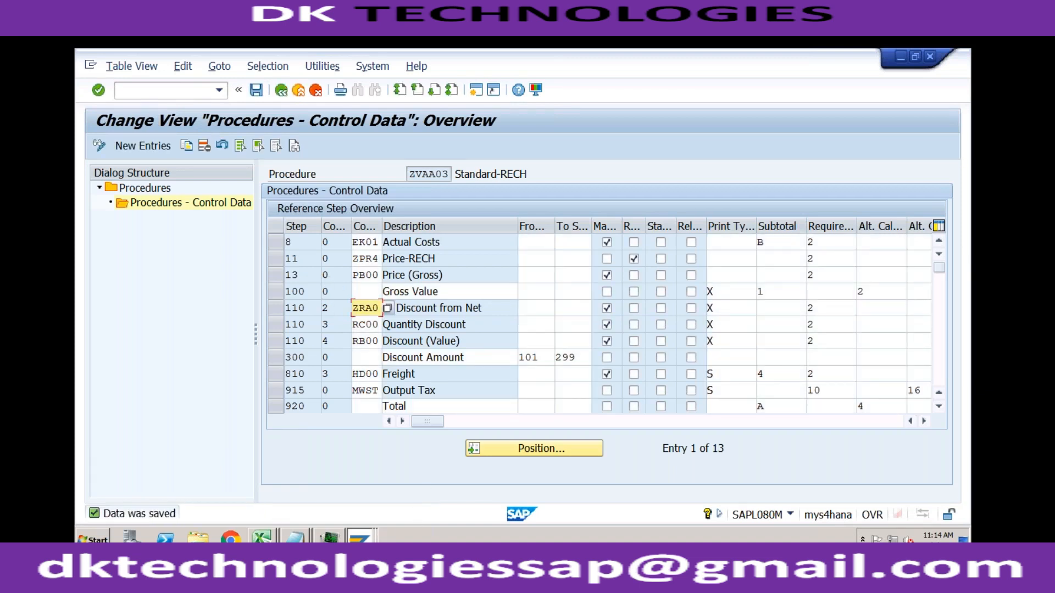
- Run transaction VK11 in the Display IMG session and start a ZRA0 condition record with the Customer/Material key combination
{"action": "left_click", "coordinate": [360, 536]}
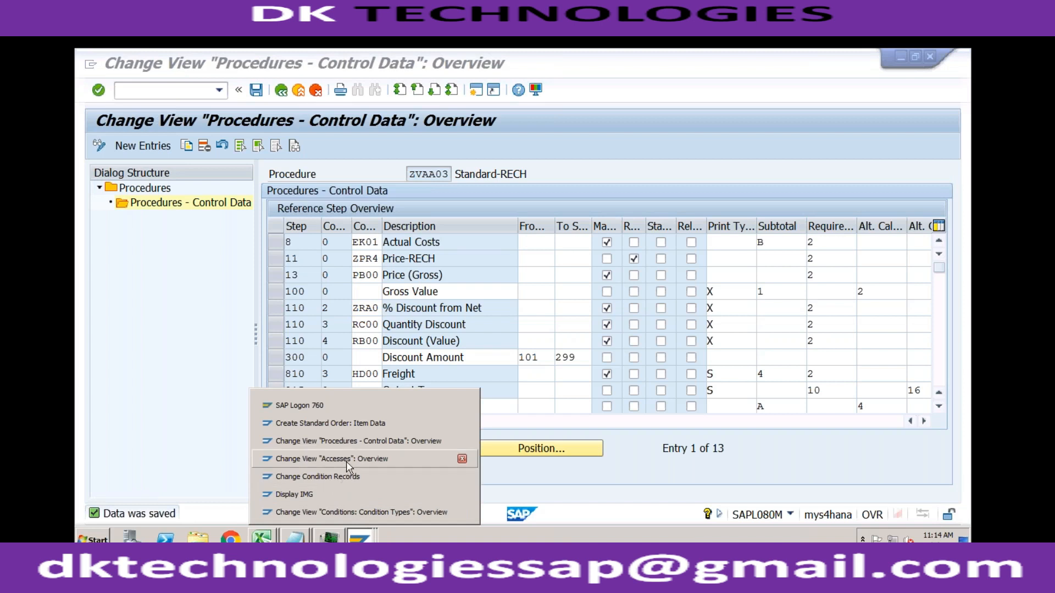
{"action": "left_click", "coordinate": [329, 494]}
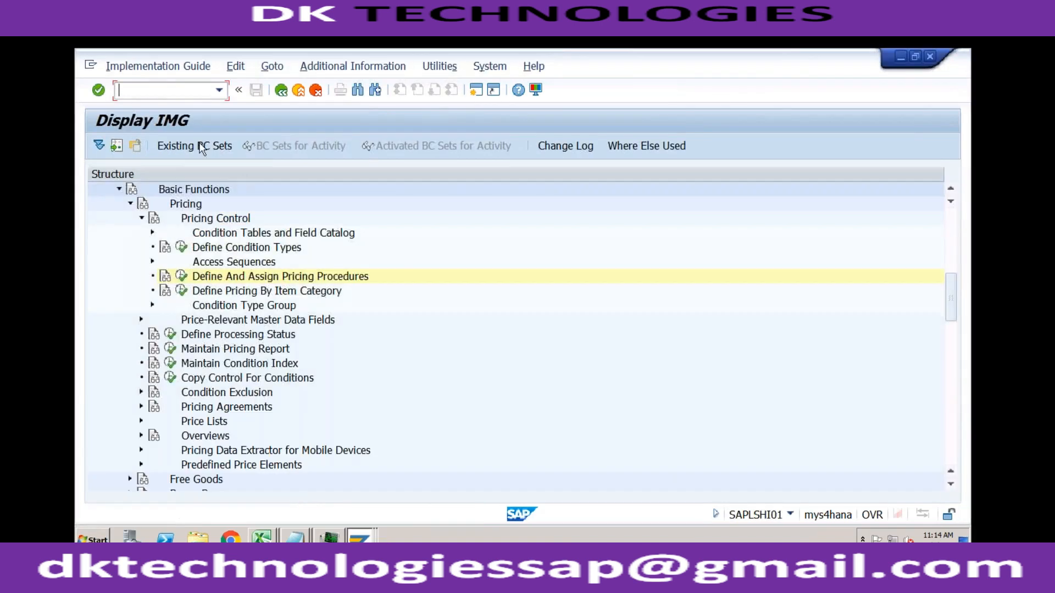
{"action": "type", "text": "/nvk11"}
{"action": "key", "text": "Return"}
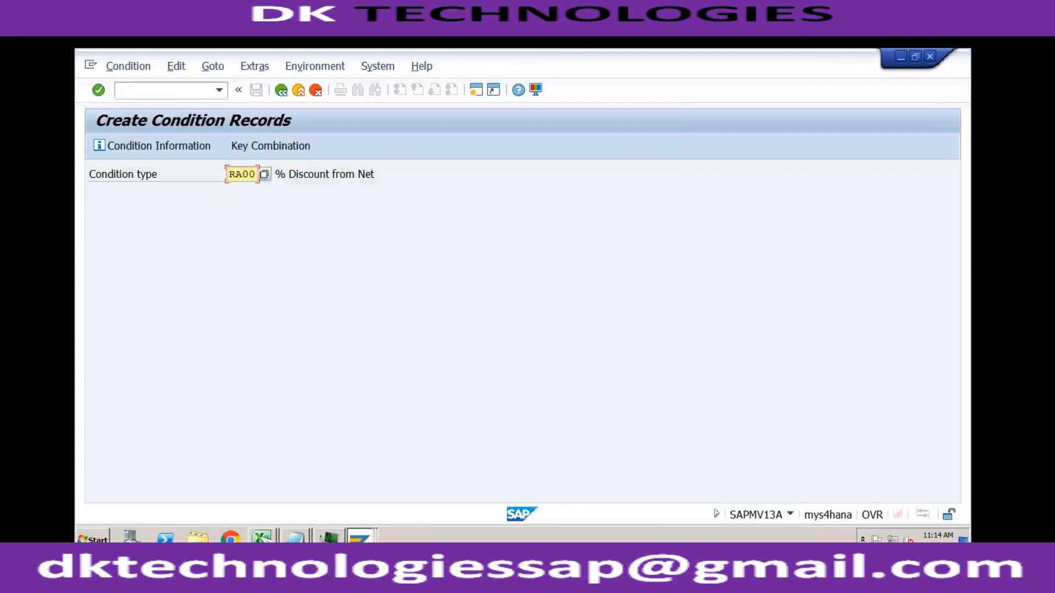
{"action": "type", "text": "zra0"}
{"action": "key", "text": "Return"}
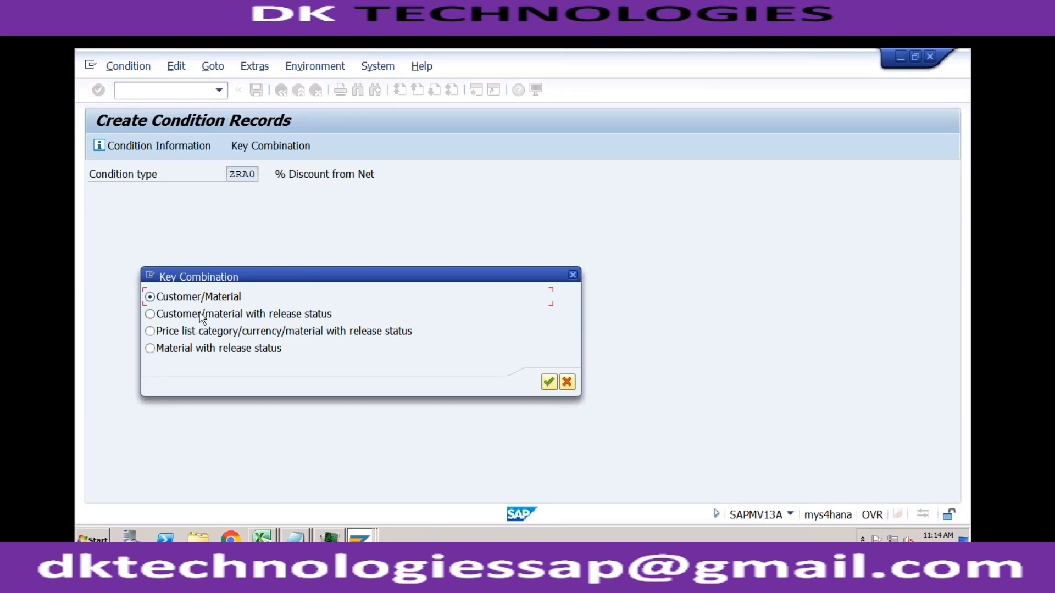
{"action": "left_click", "coordinate": [549, 382]}
- Enter material TRADING_GOODS with a discount amount of 4 percent in the ZRA0 condition record
{"action": "left_click", "coordinate": [200, 297]}
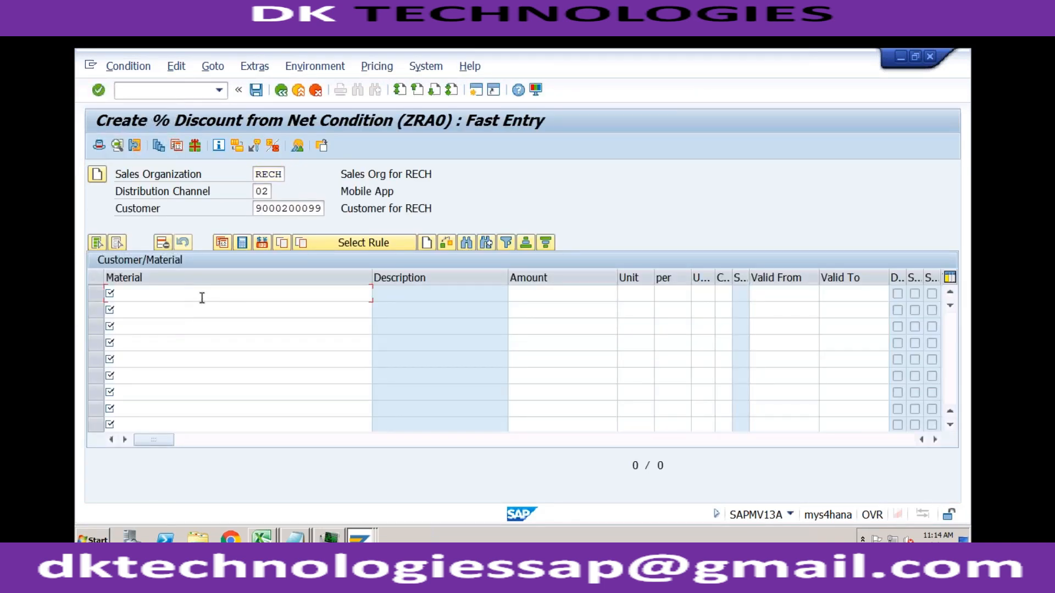
{"action": "key", "text": "Return"}
{"action": "key", "text": "Tab"}
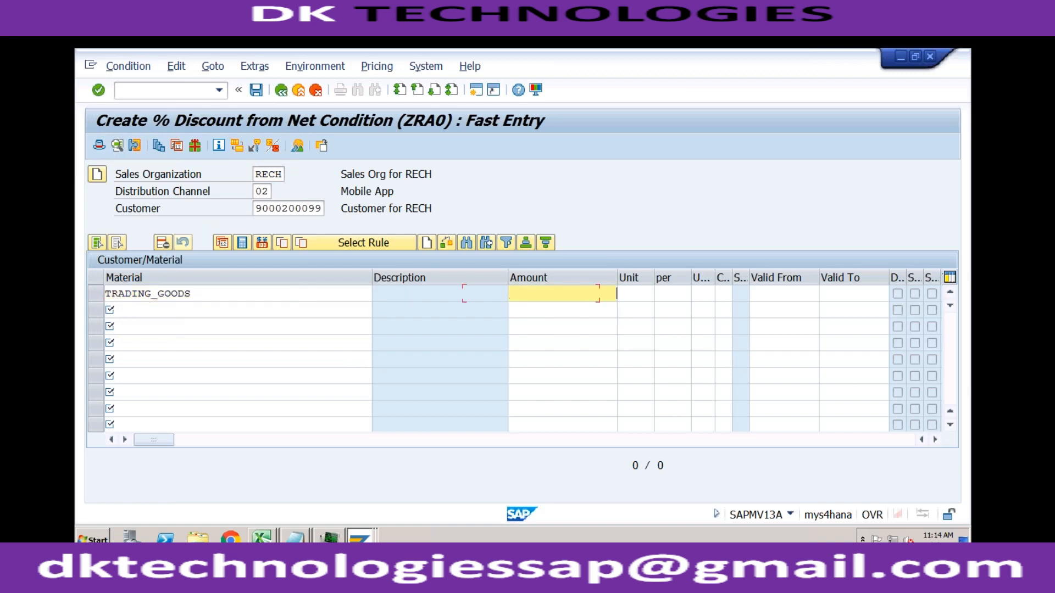
{"action": "type", "text": "4"}
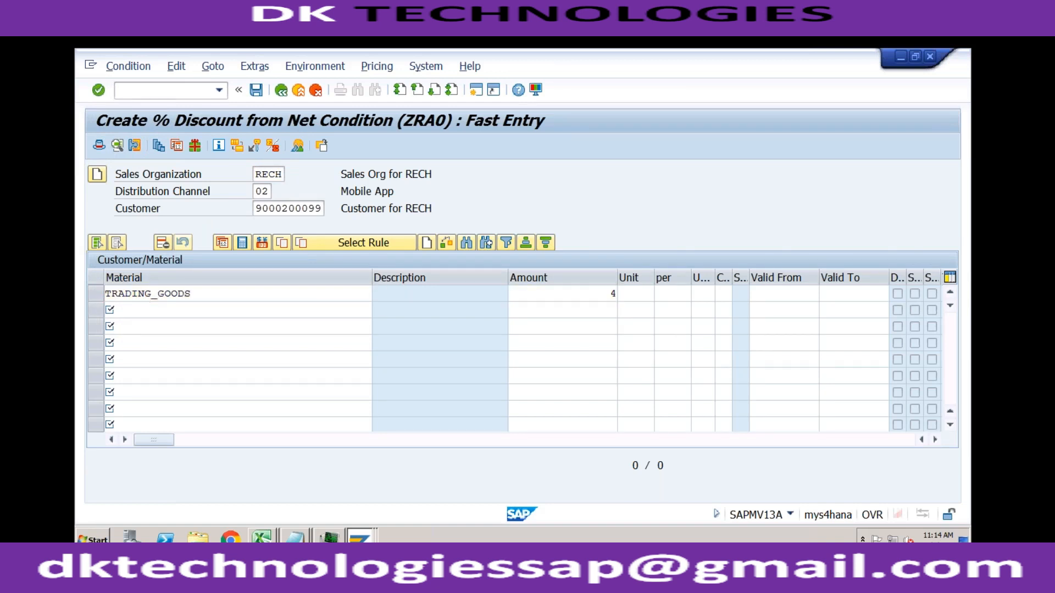
{"action": "key", "text": "Return"}
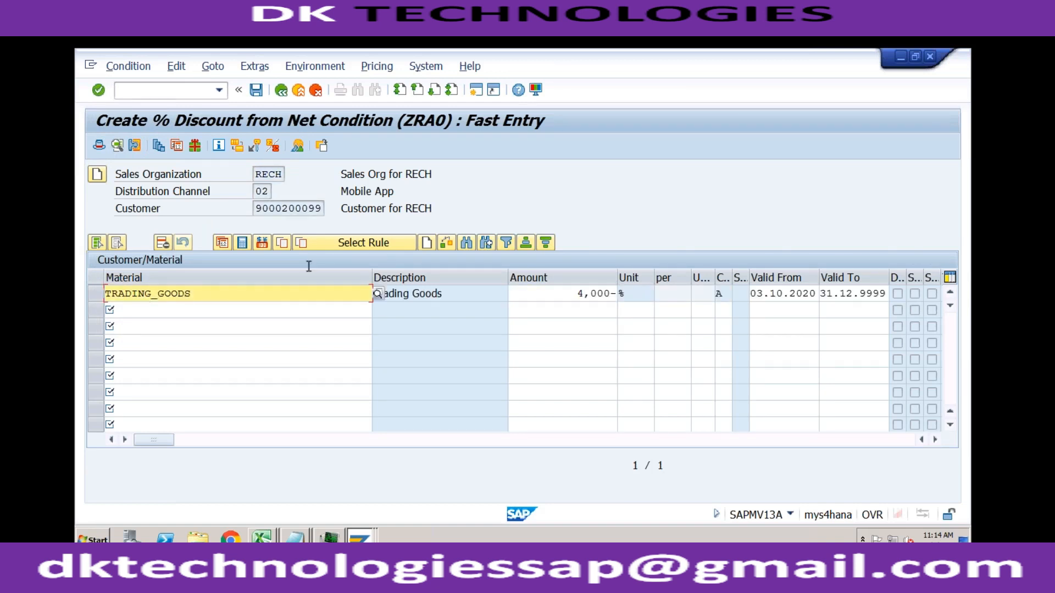
- Compare the record's amount and unit with the Calculation Type and Plus/Minus settings in condition type ZRA0's details
{"action": "left_click", "coordinate": [574, 293]}
{"action": "left_click", "coordinate": [627, 294]}
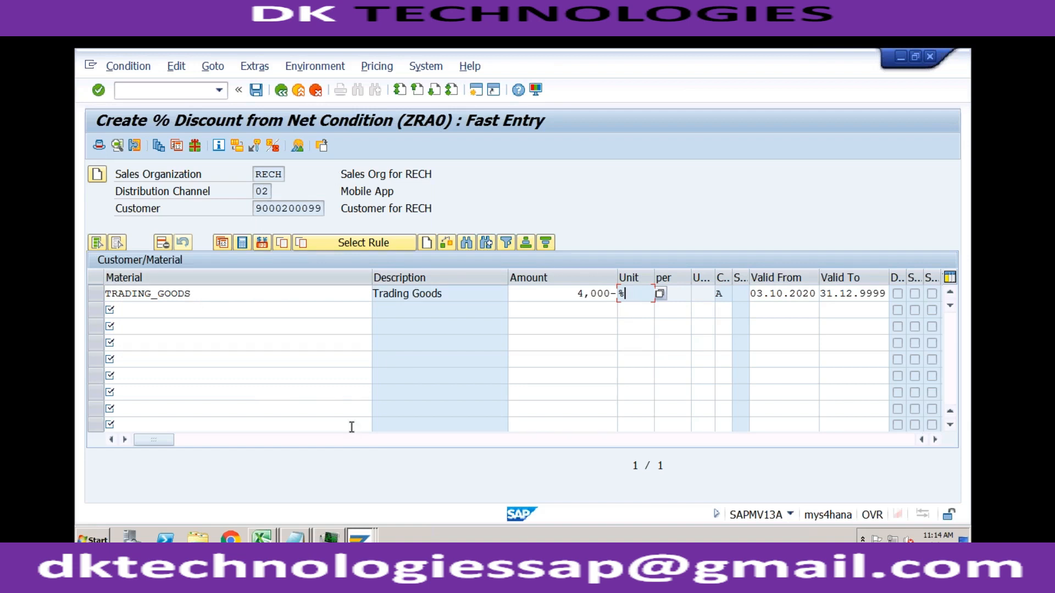
{"action": "left_click", "coordinate": [360, 536]}
{"action": "left_click", "coordinate": [354, 512]}
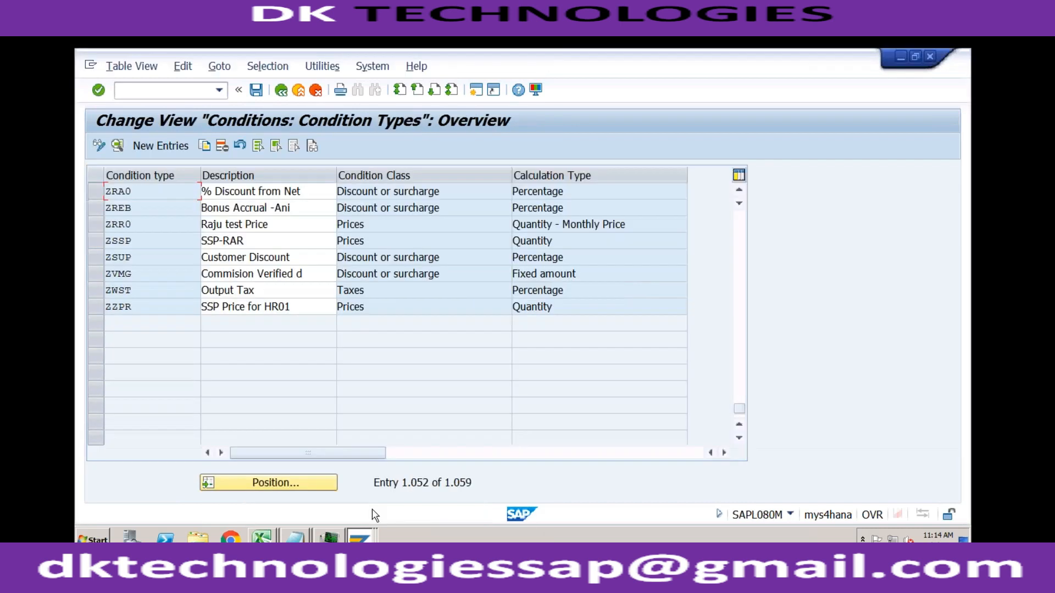
{"action": "double_click", "coordinate": [188, 190]}
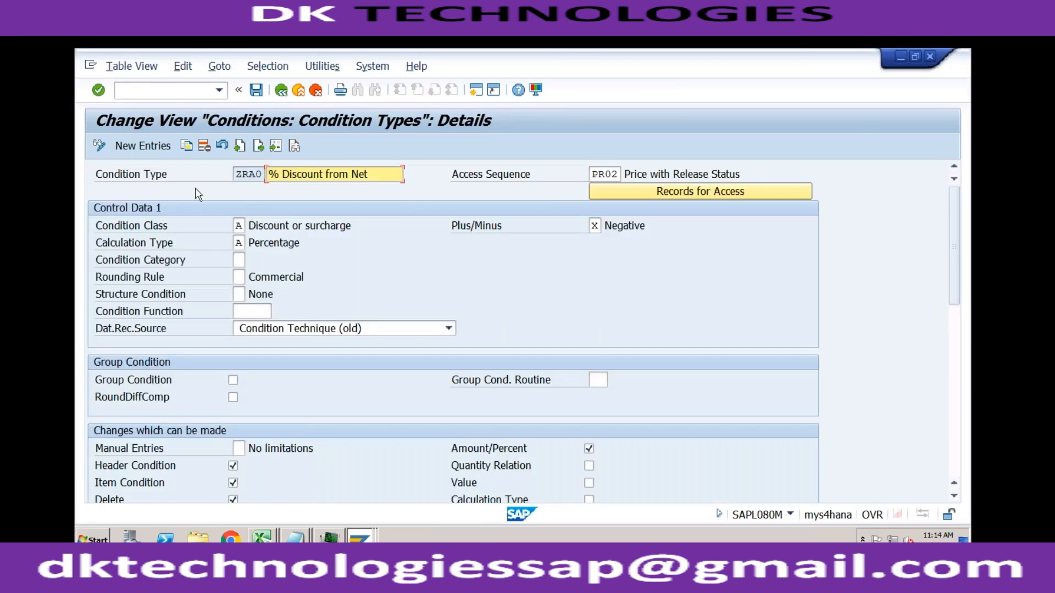
{"action": "left_click", "coordinate": [256, 242]}
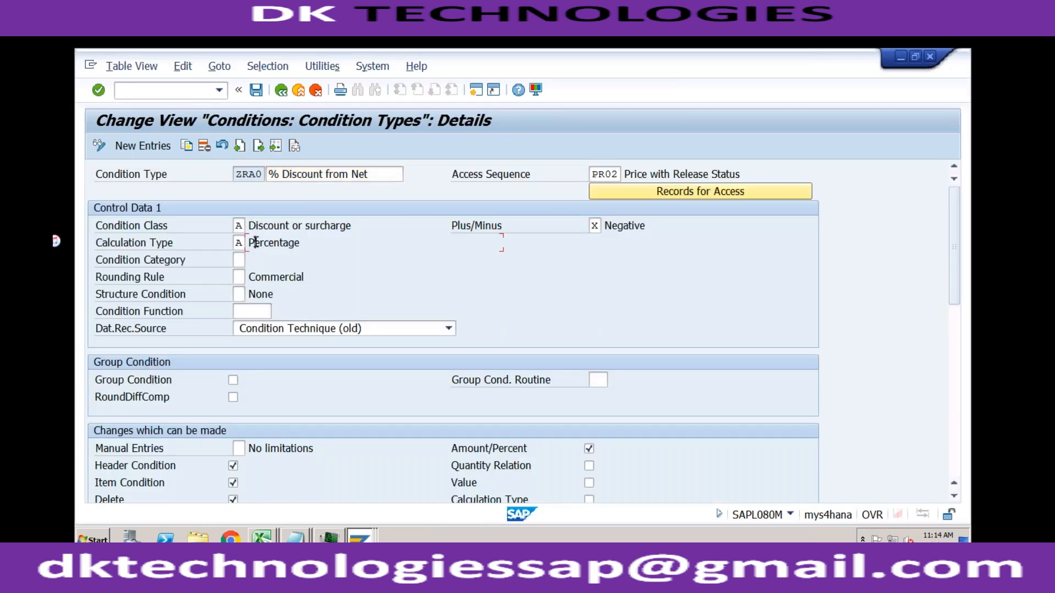
{"action": "left_click", "coordinate": [599, 226]}
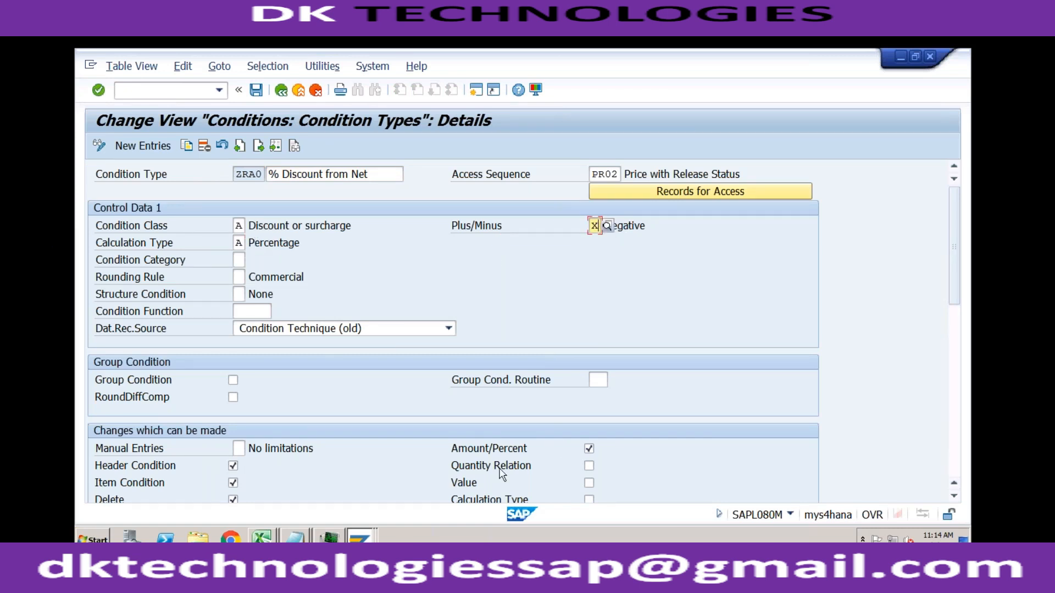
{"action": "left_click", "coordinate": [360, 538]}
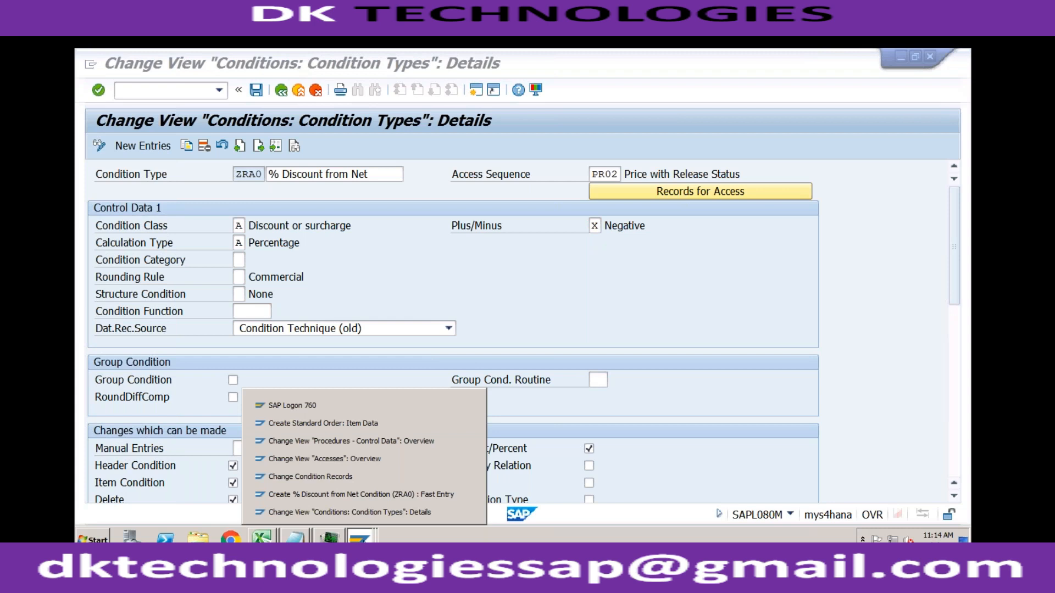
- Return to the ZRA0 fast entry, recheck the TRADING_GOODS discount amount, and save the condition record
{"action": "left_click", "coordinate": [362, 494]}
{"action": "left_click_drag", "start_coordinate": [603, 293], "coordinate": [620, 293]}
{"action": "type", "text": "000-"}
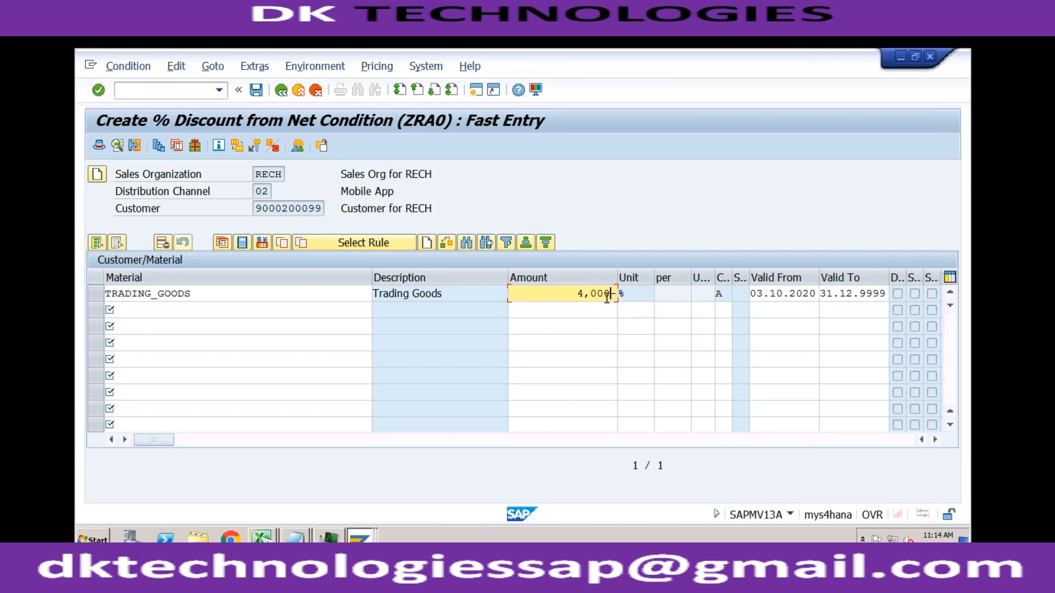
{"action": "left_click", "coordinate": [300, 296]}
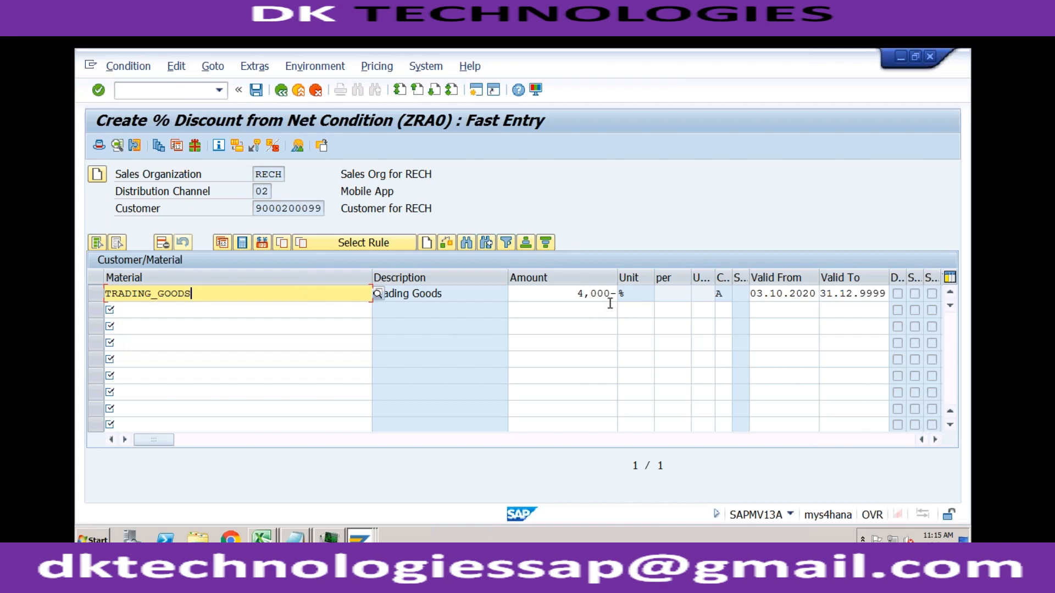
{"action": "left_click", "coordinate": [259, 92]}
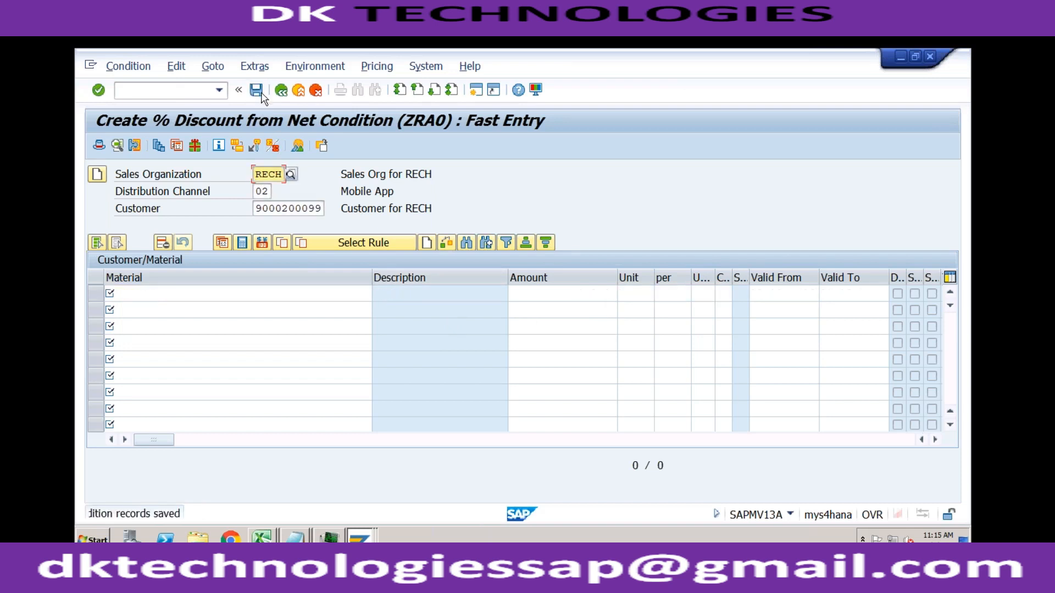
- Return to the standard order's item data and close the list of available condition types
{"action": "left_click", "coordinate": [363, 537]}
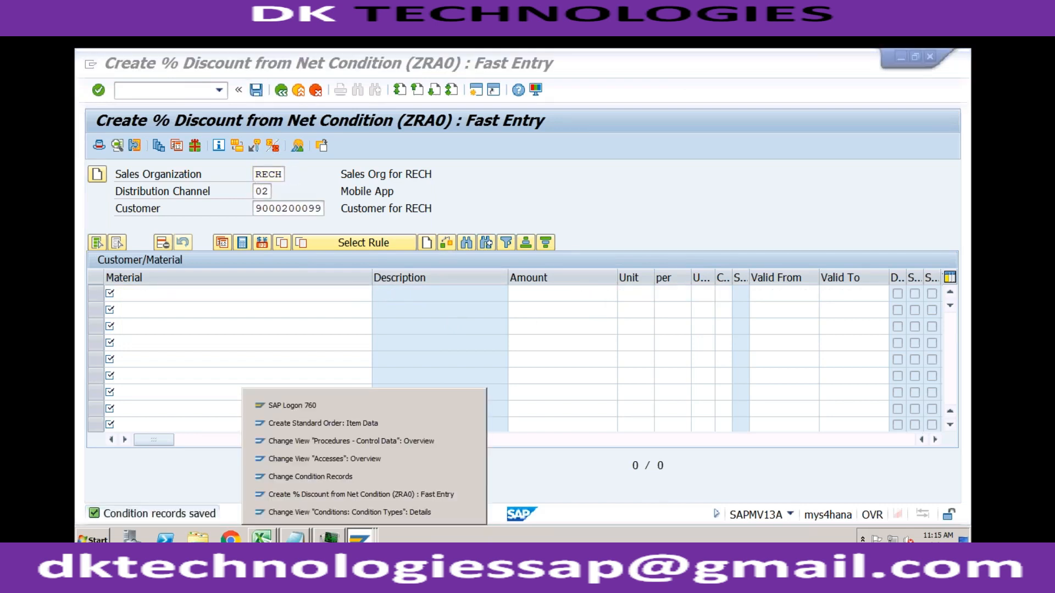
{"action": "left_click", "coordinate": [362, 423]}
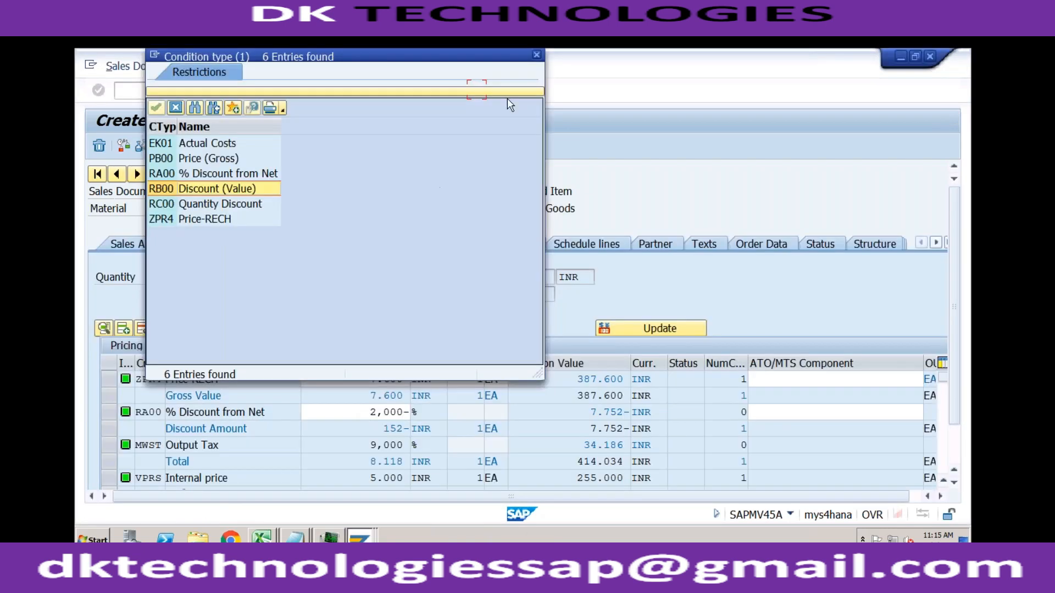
{"action": "left_click", "coordinate": [536, 55]}
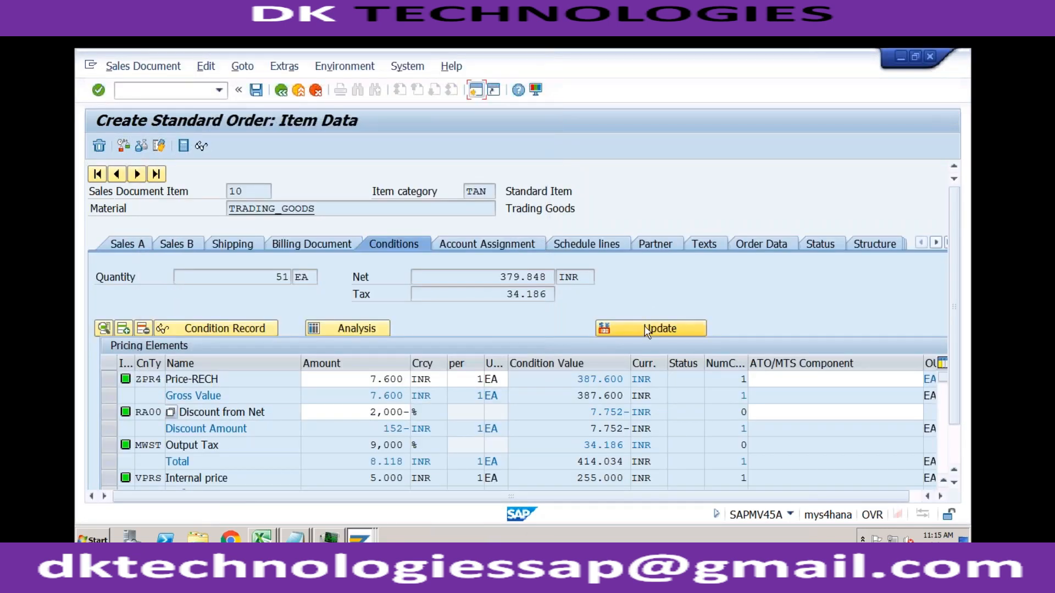
- Update the order item's conditions with pricing type B, Carry out new pricing
{"action": "left_click", "coordinate": [646, 330]}
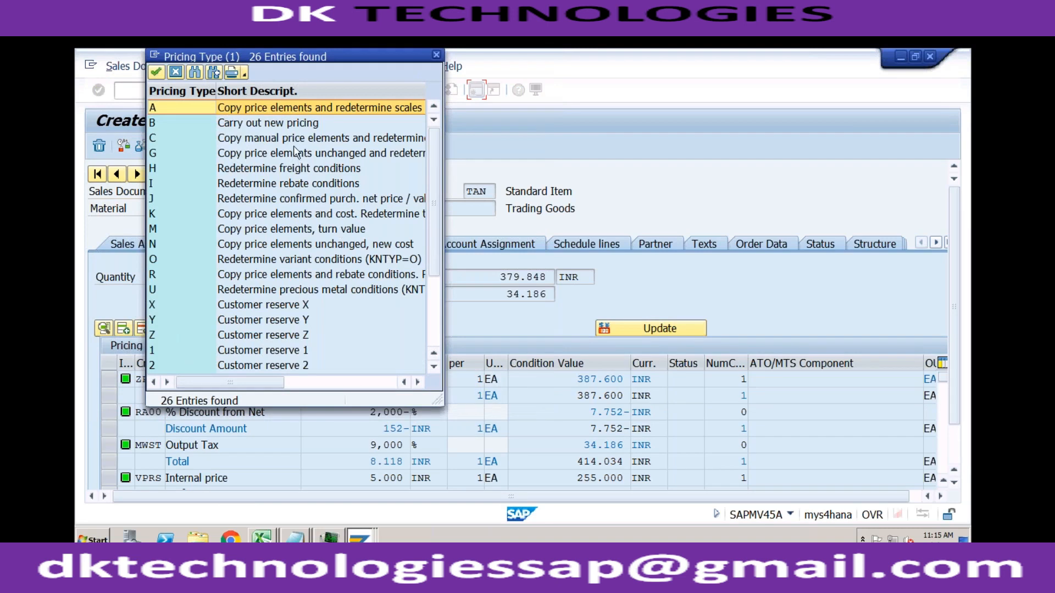
{"action": "left_click", "coordinate": [286, 129]}
{"action": "double_click", "coordinate": [287, 129]}
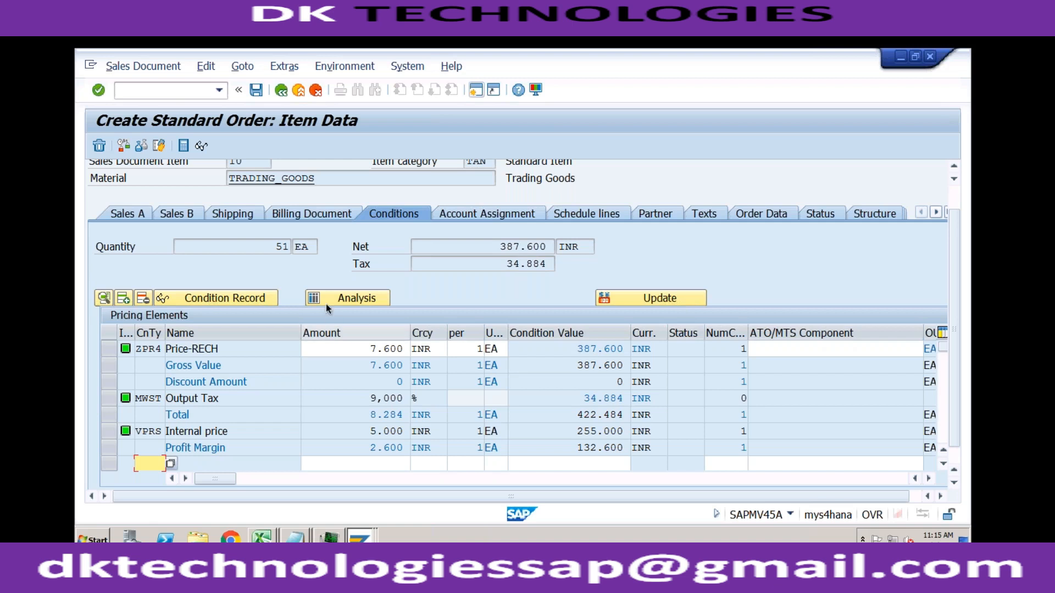
- Leave the unsaved order through transaction /nva01 and start a new standard order of type OR for sales area RECH, 02, R1
{"action": "left_click", "coordinate": [282, 90]}
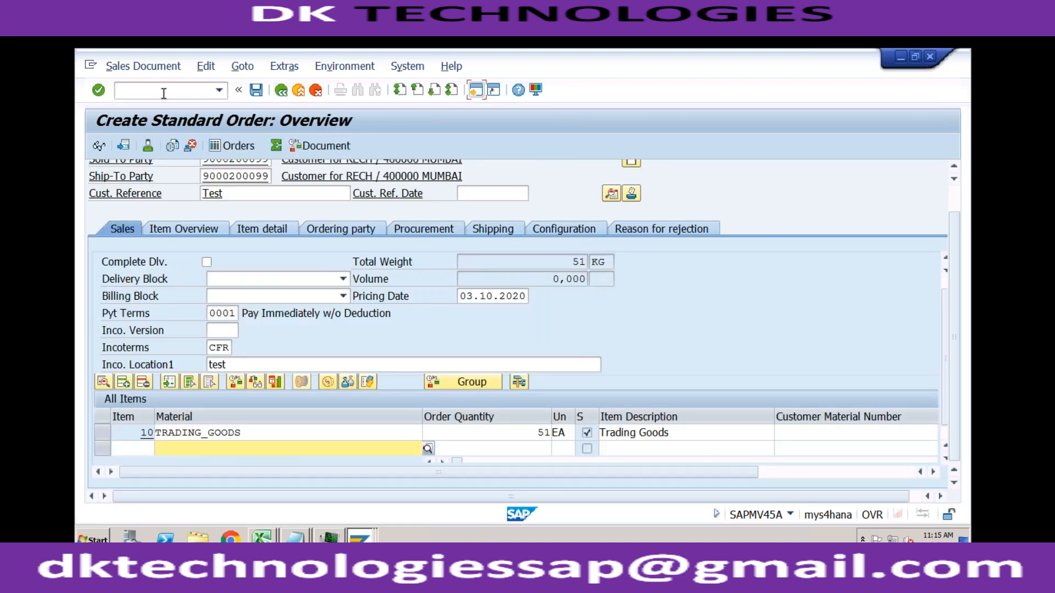
{"action": "left_click", "coordinate": [164, 92]}
{"action": "type", "text": "/nva01"}
{"action": "key", "text": "Return"}
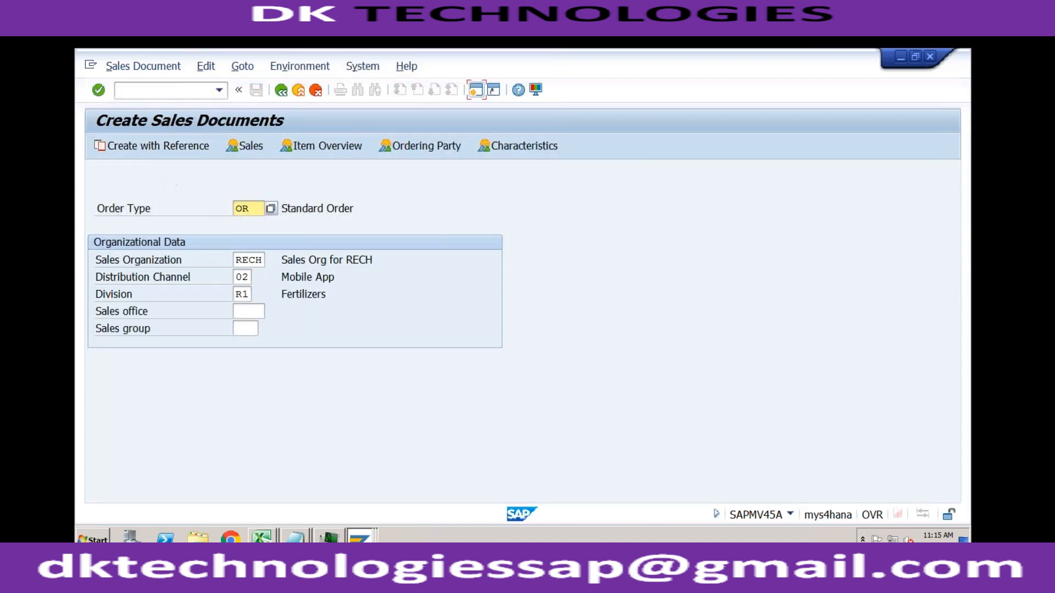
{"action": "key", "text": "Return"}
- Enter the sold-to customer number, customer reference Test, payment terms 0001, and Incoterms CFR with location test in the order header
{"action": "type", "text": "9"}
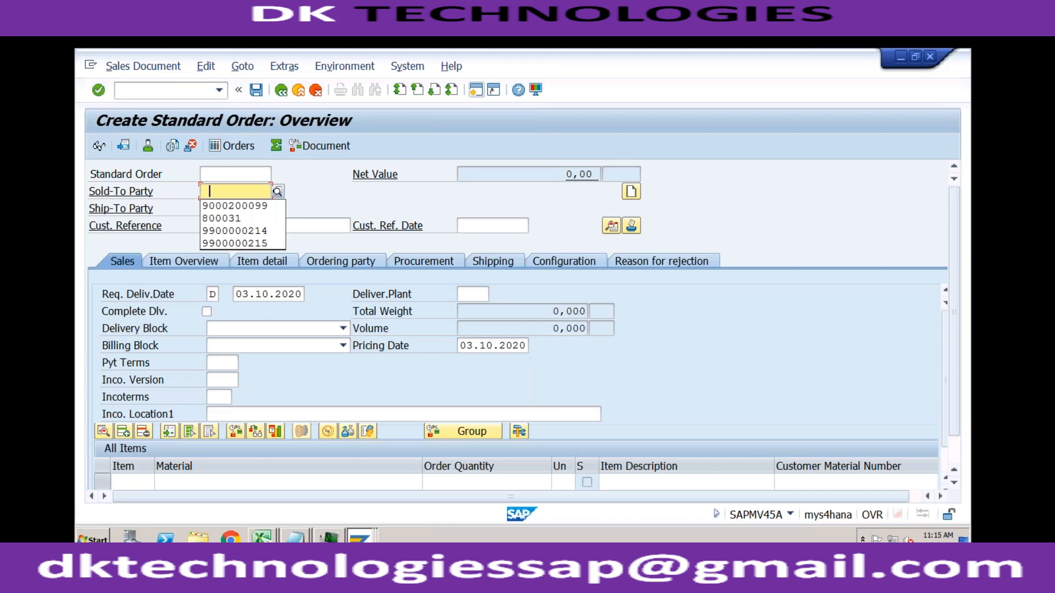
{"action": "key", "text": "Down"}
{"action": "key", "text": "Return"}
{"action": "left_click", "coordinate": [242, 225]}
{"action": "left_click", "coordinate": [242, 238]}
{"action": "left_click", "coordinate": [224, 380]}
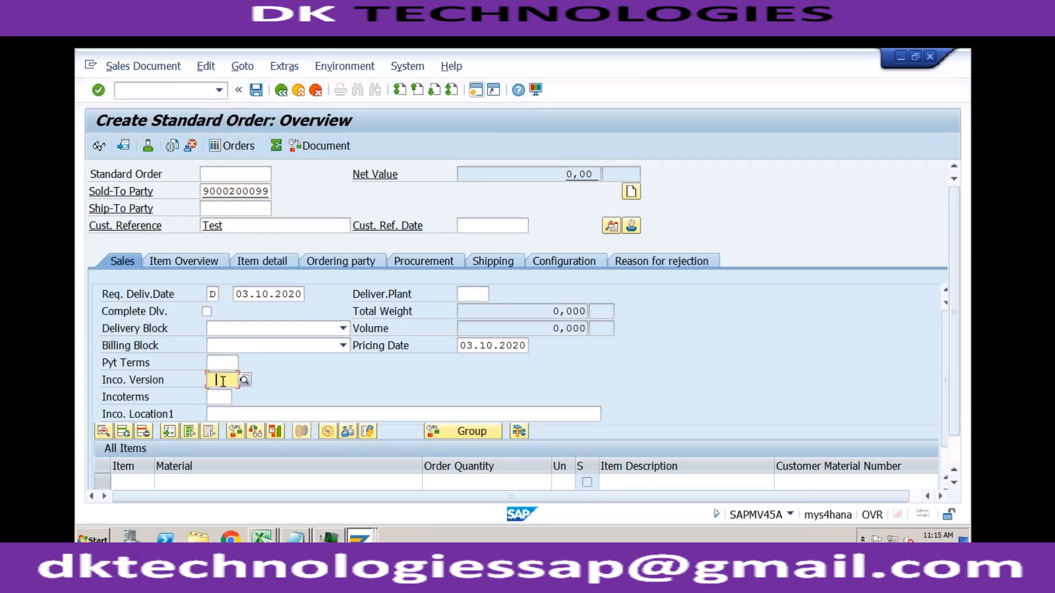
{"action": "left_click", "coordinate": [217, 363]}
{"action": "type", "text": "0001"}
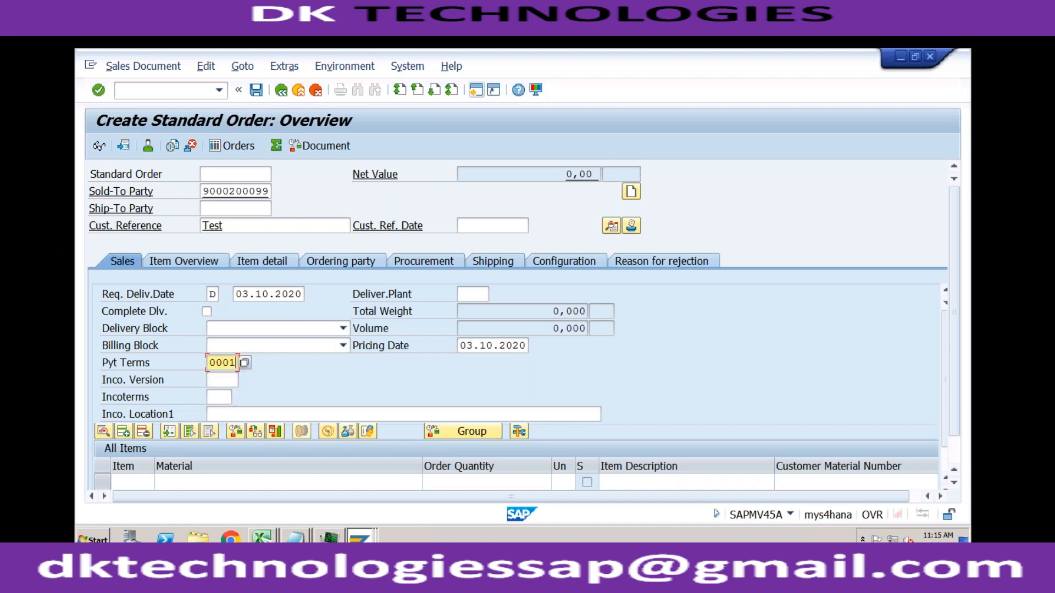
{"action": "left_click", "coordinate": [222, 396]}
{"action": "type", "text": "CFR"}
{"action": "key", "text": "Tab"}
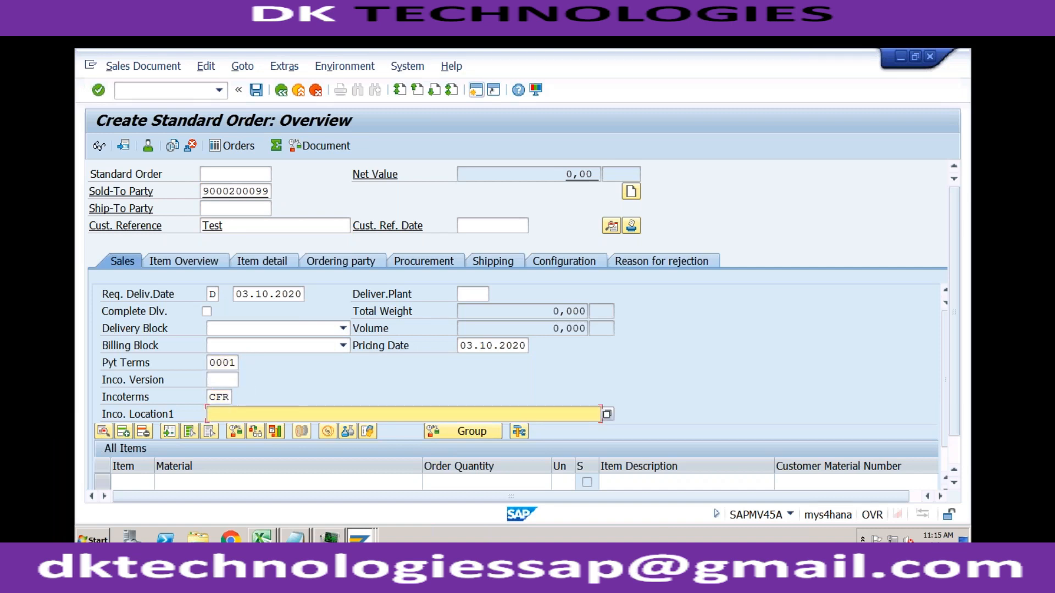
- Add an item for 51 of material TRADING_GOODS from plant RC01 and acknowledge the freight message
{"action": "left_click", "coordinate": [217, 488]}
{"action": "key", "text": "Down"}
{"action": "key", "text": "Down"}
{"action": "key", "text": "Tab"}
{"action": "type", "text": "51"}
{"action": "key", "text": "Tab"}
{"action": "key", "text": "Tab"}
{"action": "key", "text": "Tab"}
{"action": "key", "text": "Tab"}
{"action": "key", "text": "Tab"}
{"action": "key", "text": "Tab"}
{"action": "key", "text": "Tab"}
{"action": "key", "text": "Tab"}
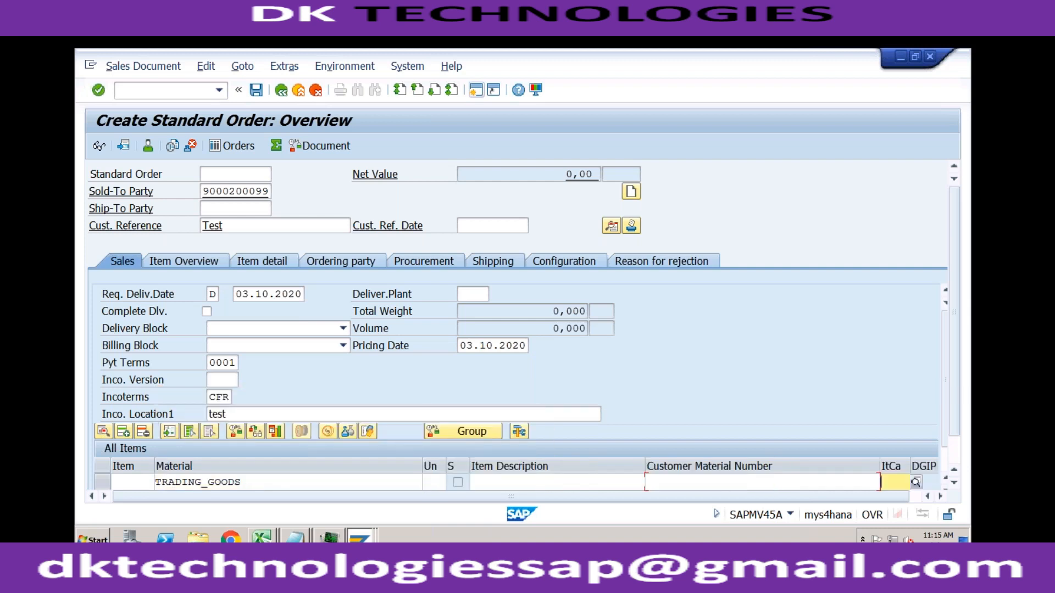
{"action": "type", "text": "RC01"}
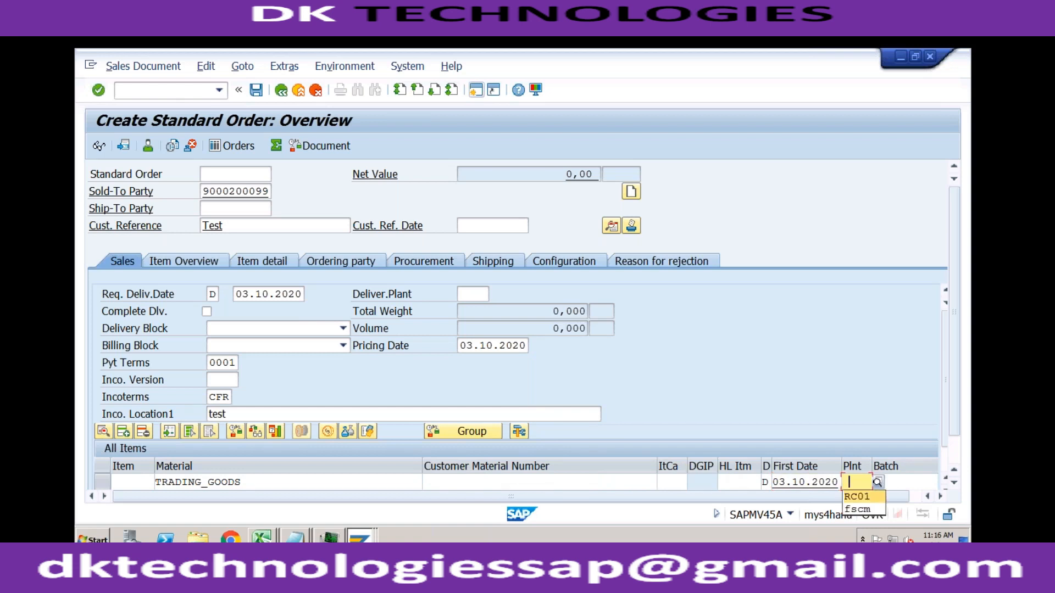
{"action": "key", "text": "Return"}
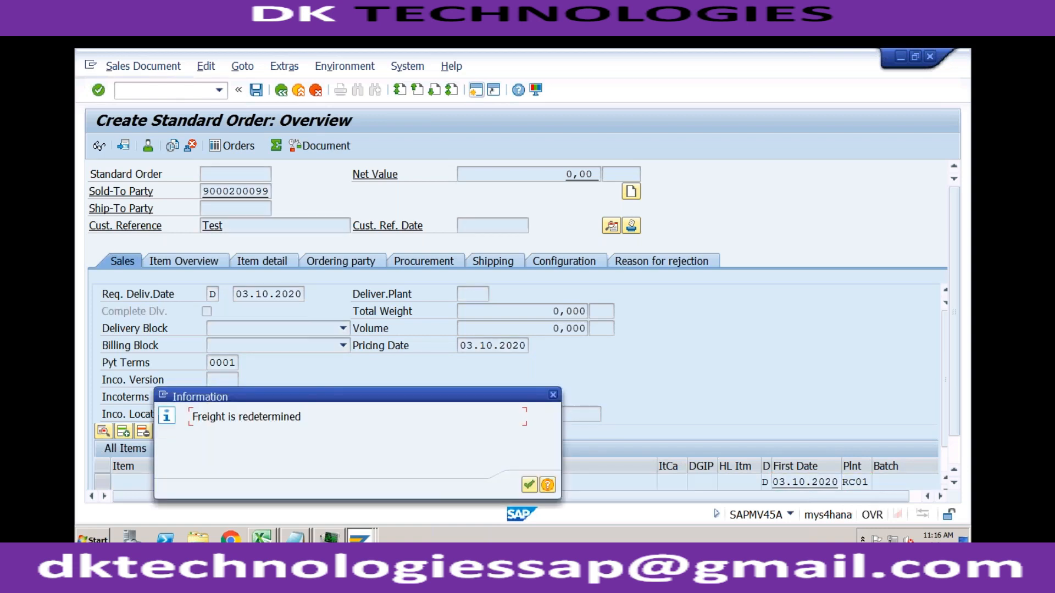
{"action": "key", "text": "Return"}
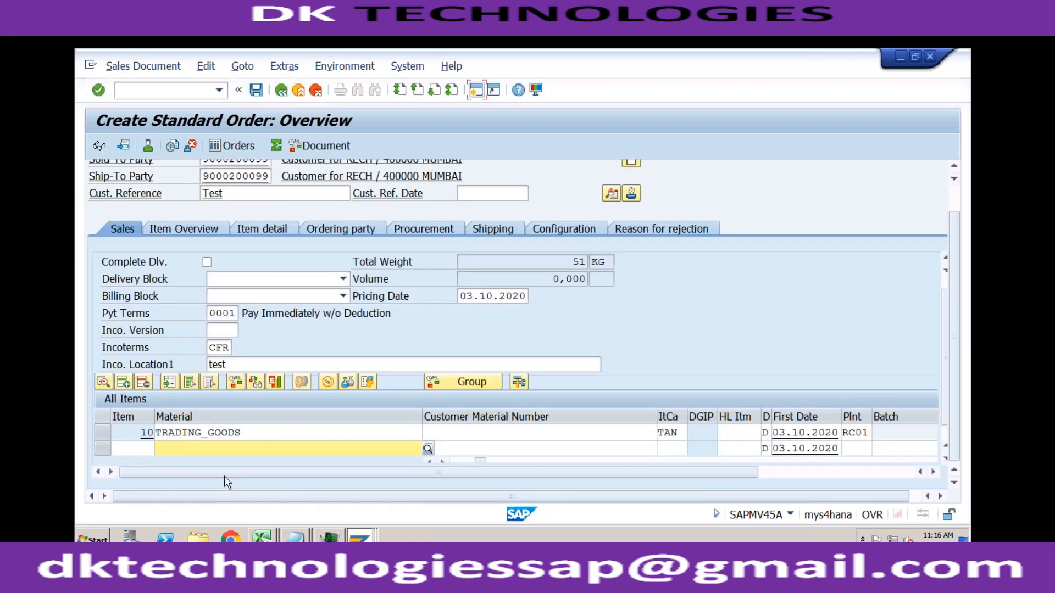
- Examine the TRADING_GOODS item's conditions for an automatic discount, and check the ZRA0 fast entry session
{"action": "double_click", "coordinate": [249, 433]}
{"action": "left_click", "coordinate": [400, 244]}
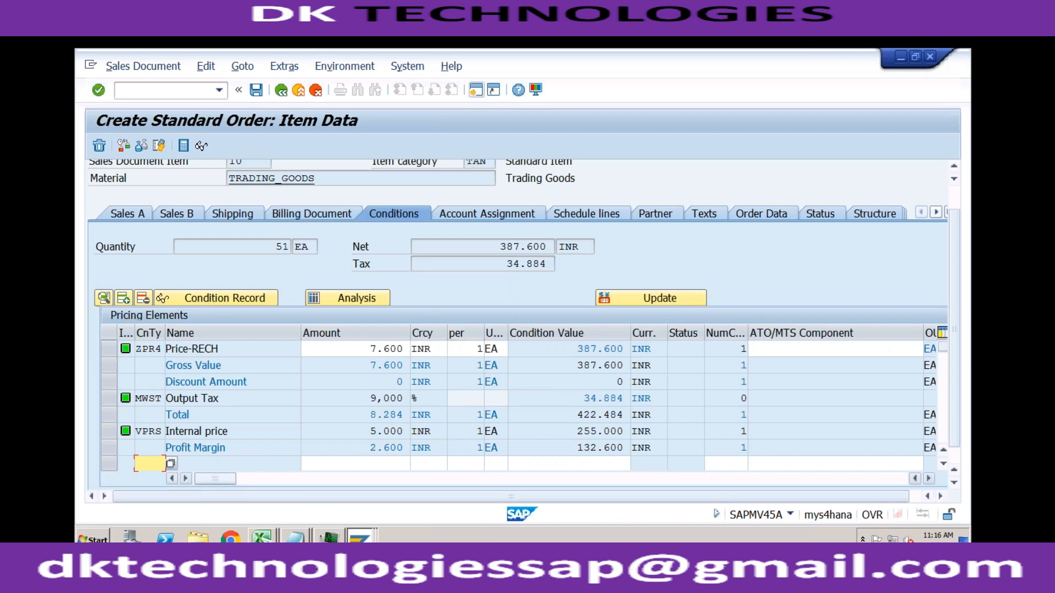
{"action": "left_click", "coordinate": [360, 537]}
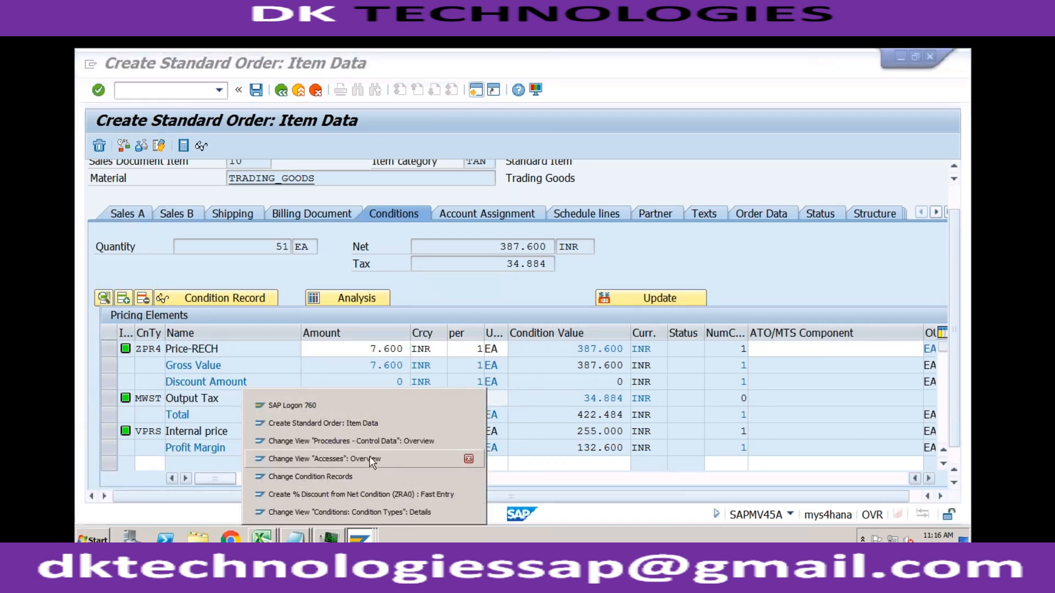
{"action": "left_click", "coordinate": [362, 495]}
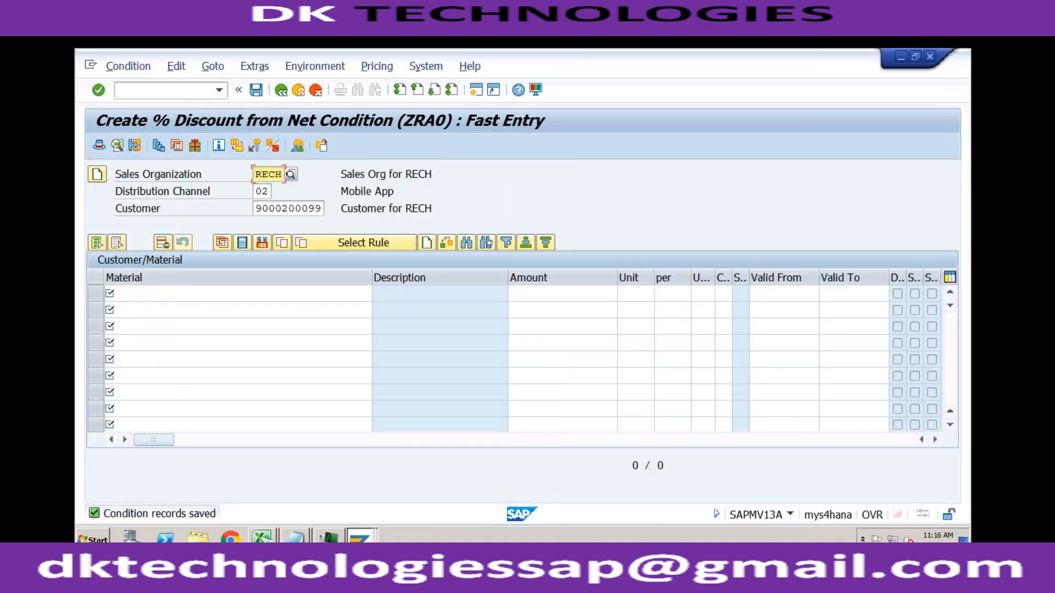
{"action": "left_click", "coordinate": [360, 537]}
{"action": "left_click", "coordinate": [362, 536]}
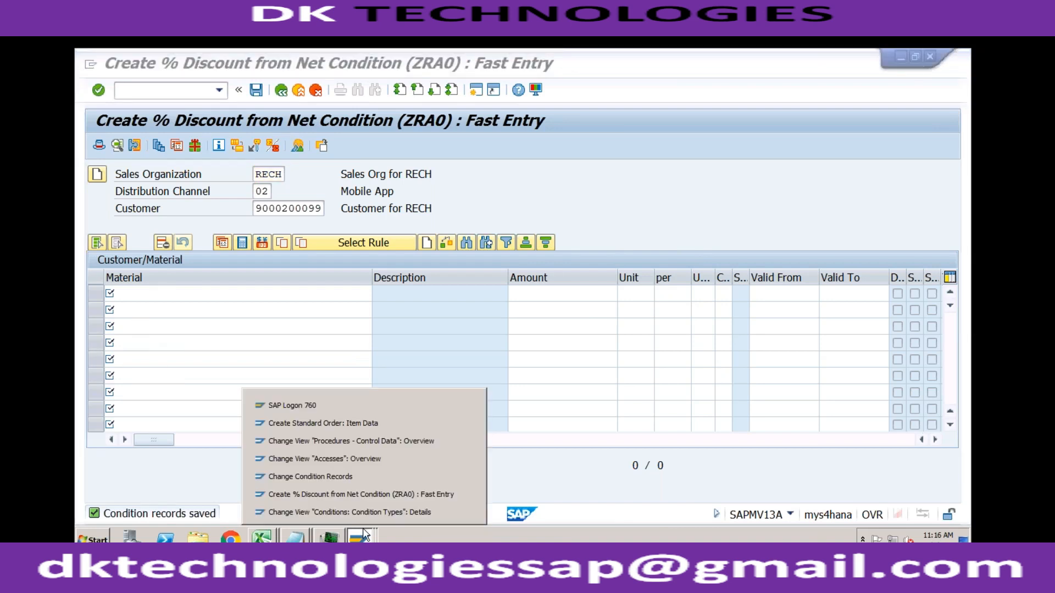
- Check condition type ZRA0 in procedure ZVAA03's control data and return to the procedures overview
{"action": "left_click", "coordinate": [379, 440]}
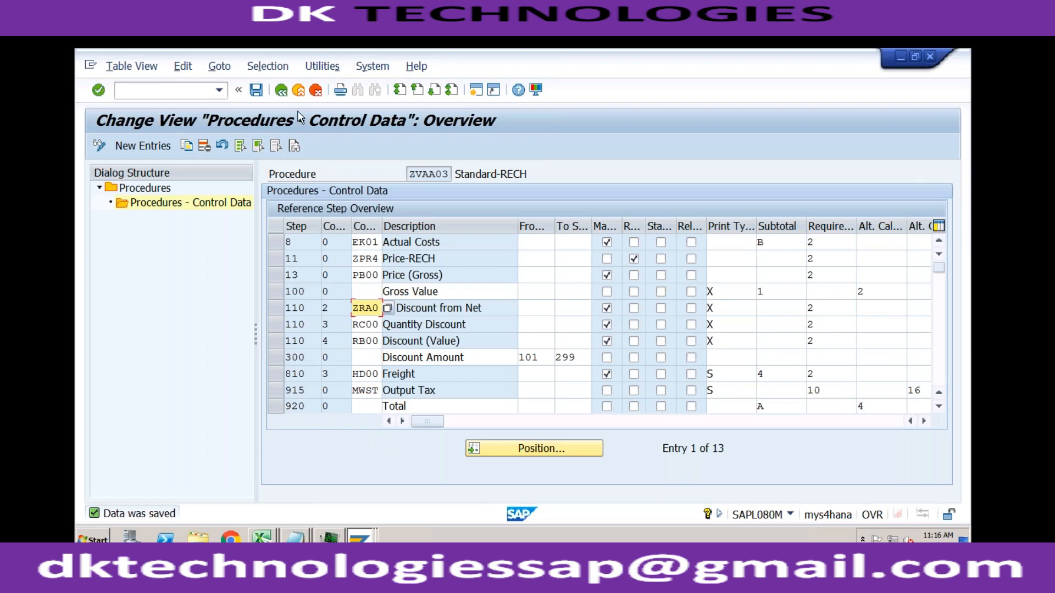
{"action": "left_click", "coordinate": [299, 91]}
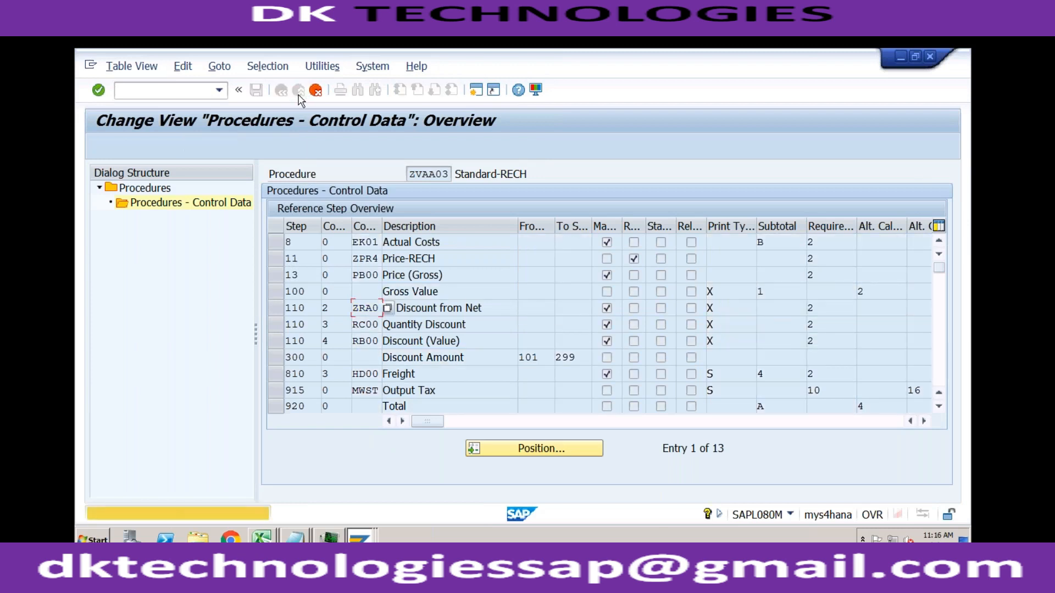
{"action": "left_click", "coordinate": [316, 91]}
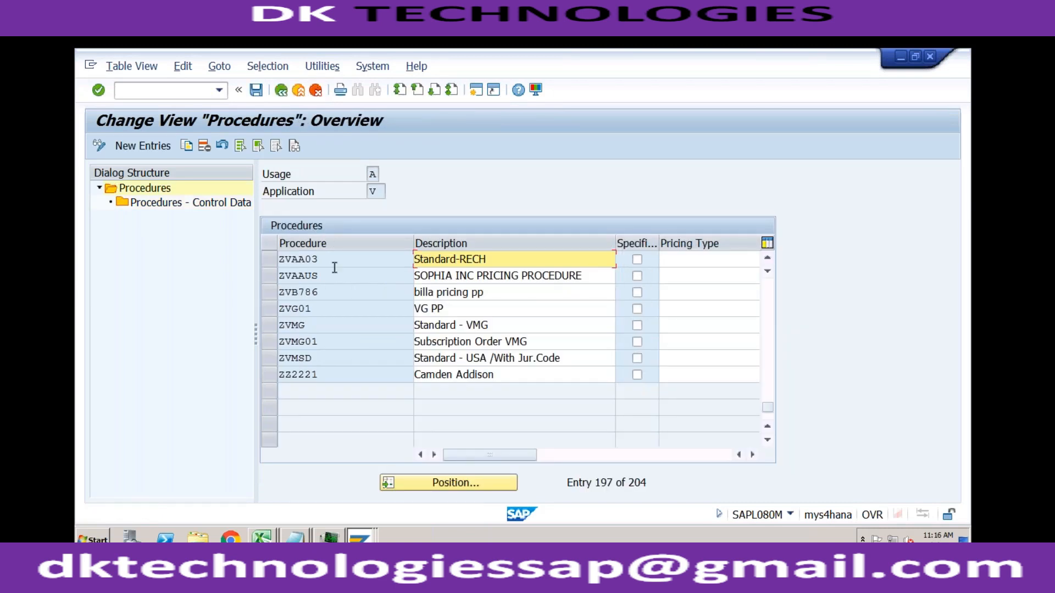
- Return to the order's item conditions, look for ZRA0 in the list of available condition types, and close the list
{"action": "right_click", "coordinate": [363, 537]}
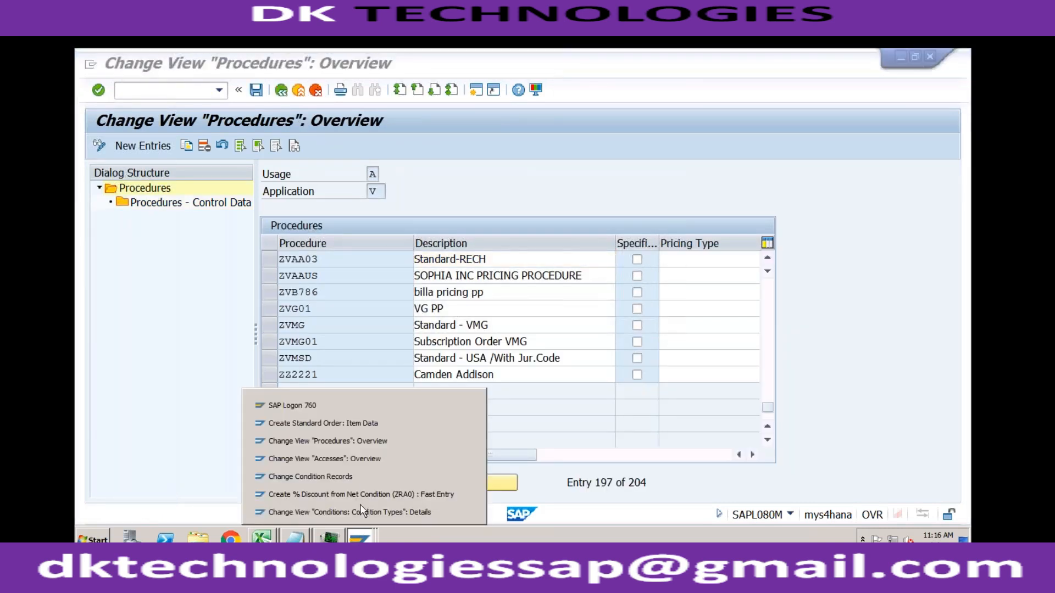
{"action": "left_click", "coordinate": [373, 424]}
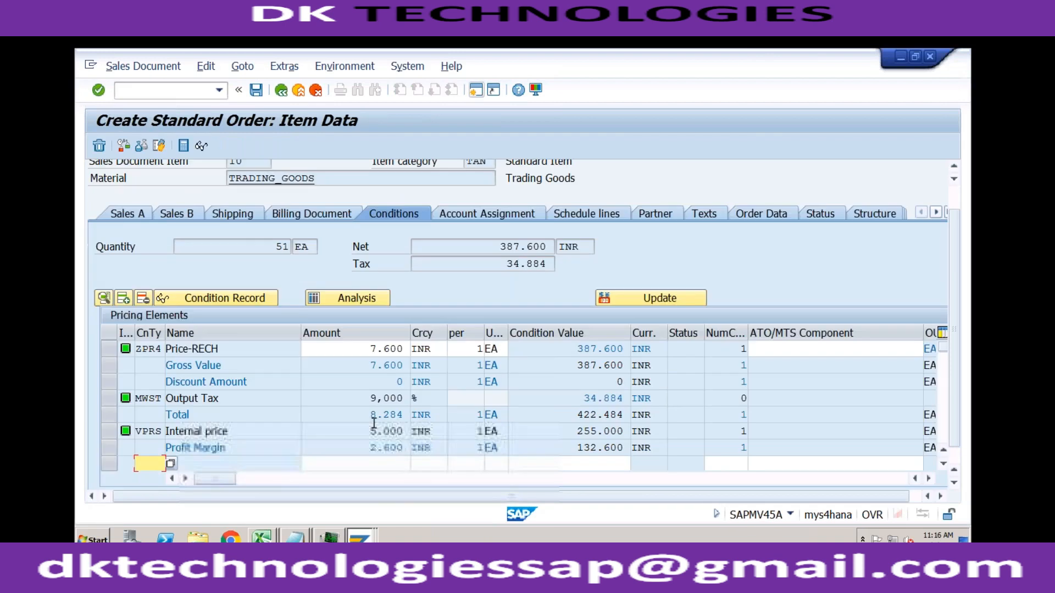
{"action": "left_click", "coordinate": [54, 241]}
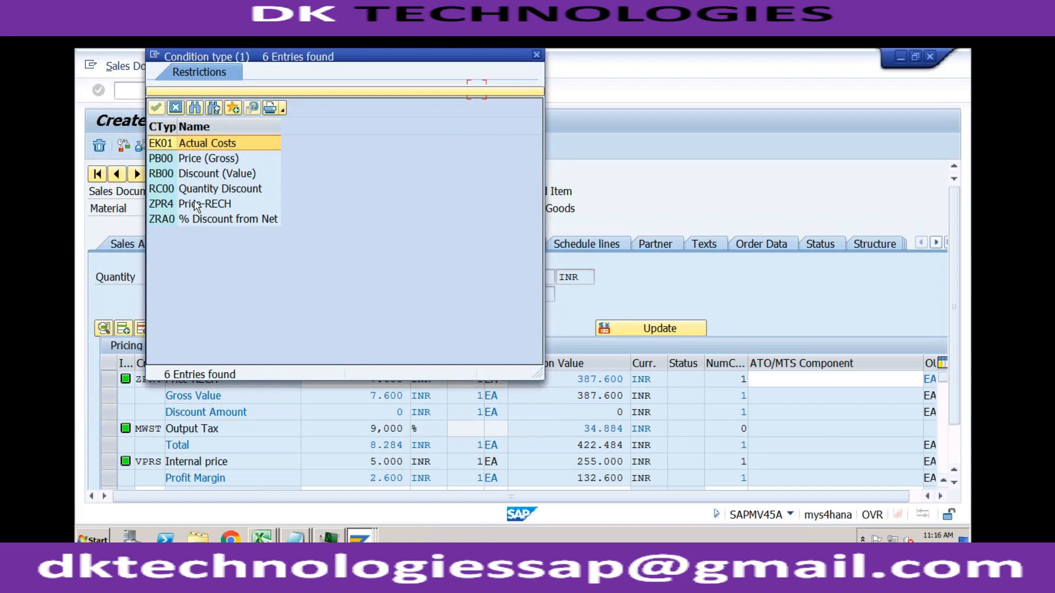
{"action": "left_click", "coordinate": [166, 220]}
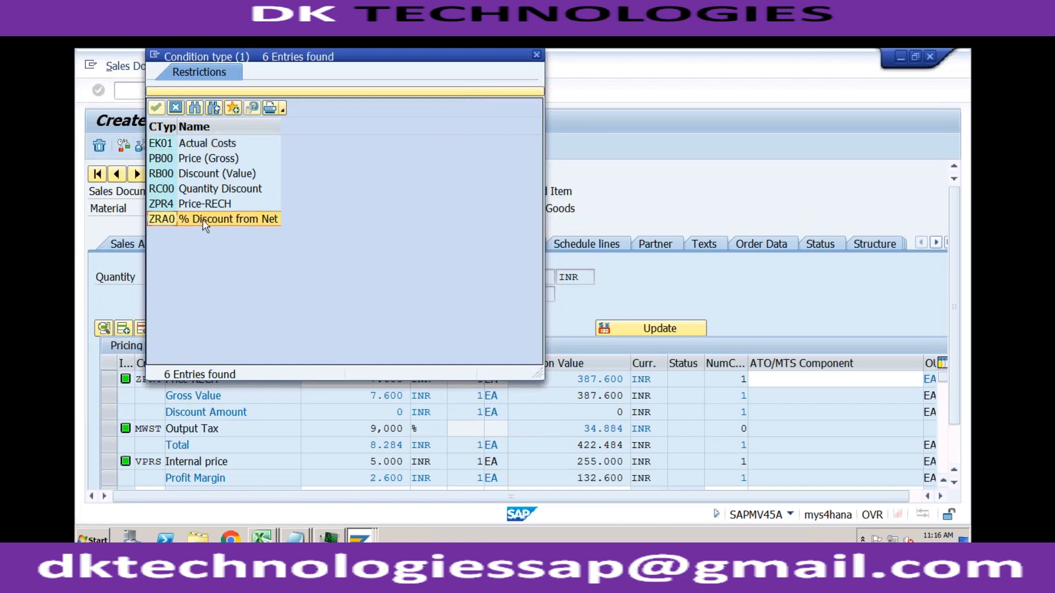
{"action": "left_click", "coordinate": [536, 55]}
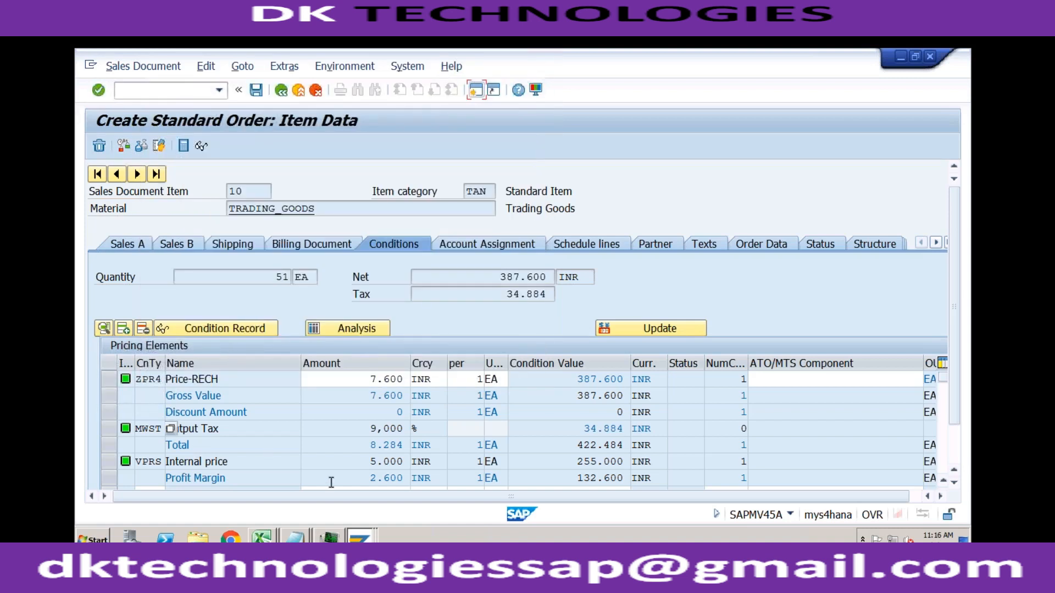
- Open the ZRA0 condition record for TRADING_GOODS in change mode and check its discount amount and validity start date
{"action": "left_click", "coordinate": [362, 536]}
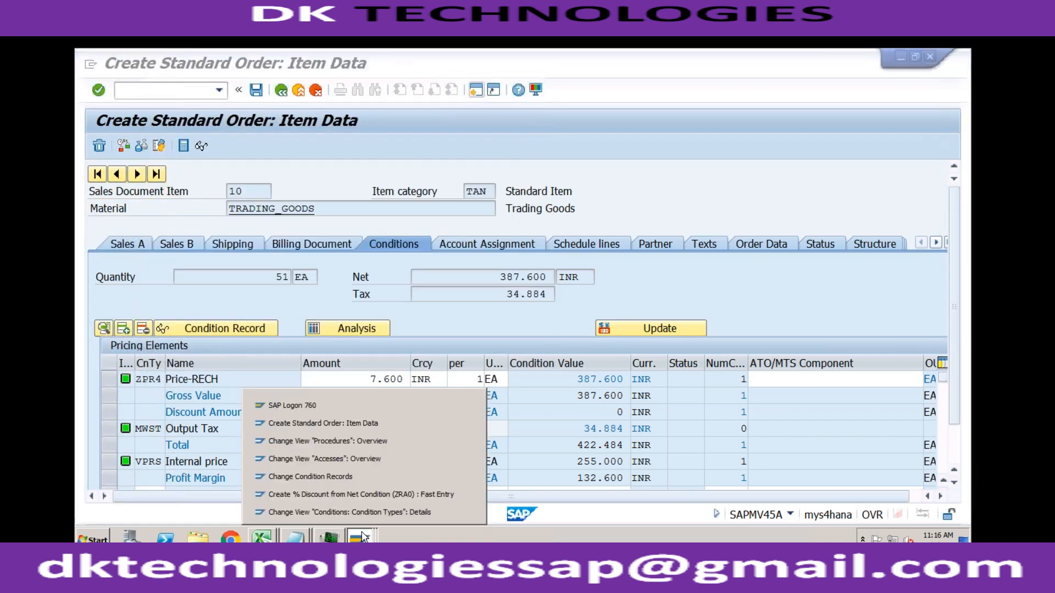
{"action": "left_click", "coordinate": [358, 494]}
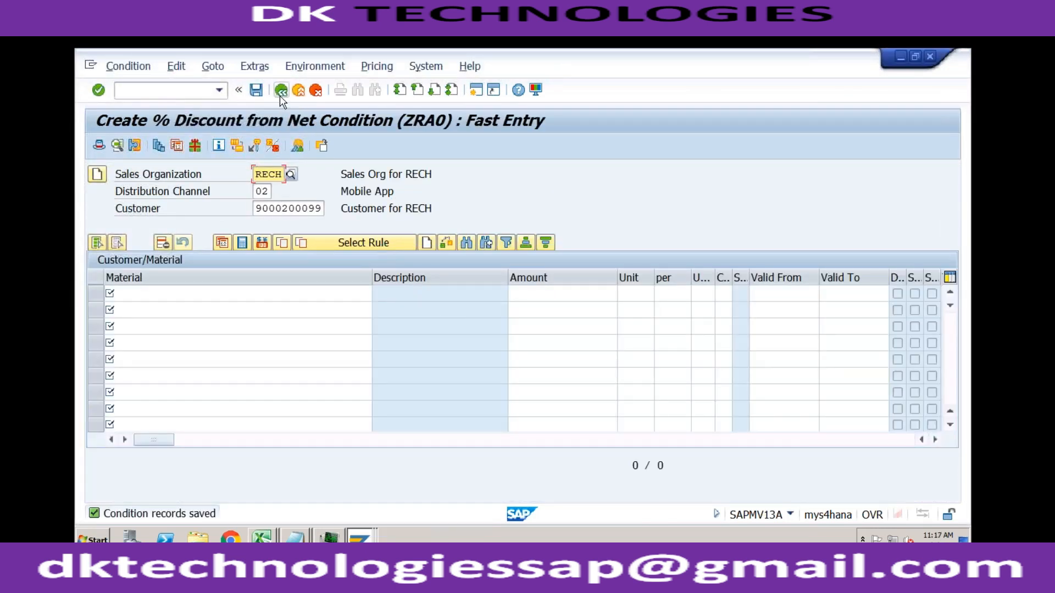
{"action": "left_click", "coordinate": [126, 70]}
{"action": "left_click", "coordinate": [134, 119]}
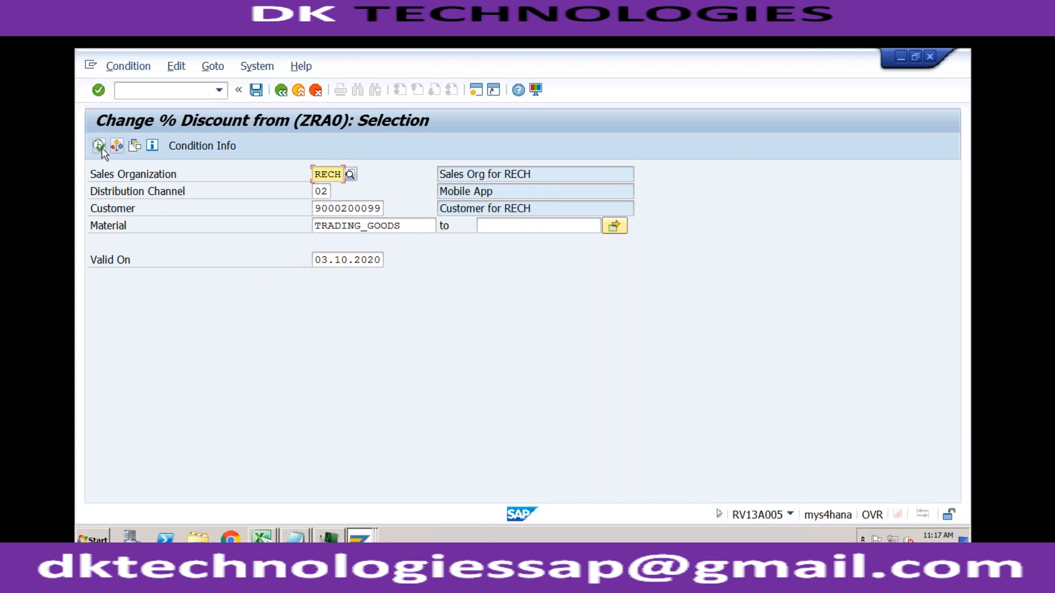
{"action": "left_click", "coordinate": [99, 145]}
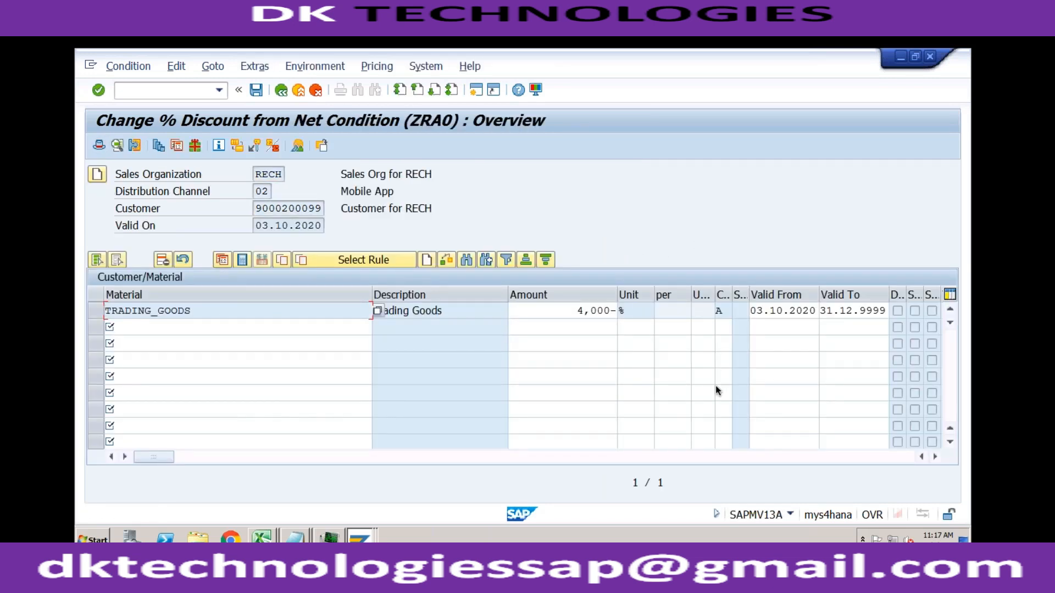
{"action": "left_click", "coordinate": [571, 314]}
{"action": "left_click", "coordinate": [797, 311]}
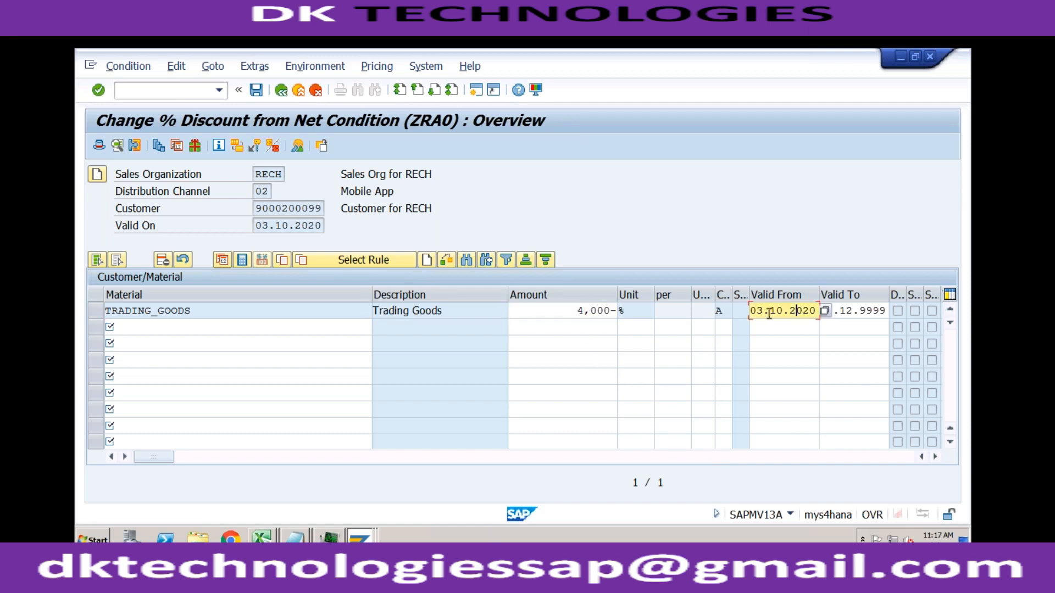
- Return to the standard order's overview and check its pricing date against the condition record's validity
{"action": "left_click", "coordinate": [360, 537]}
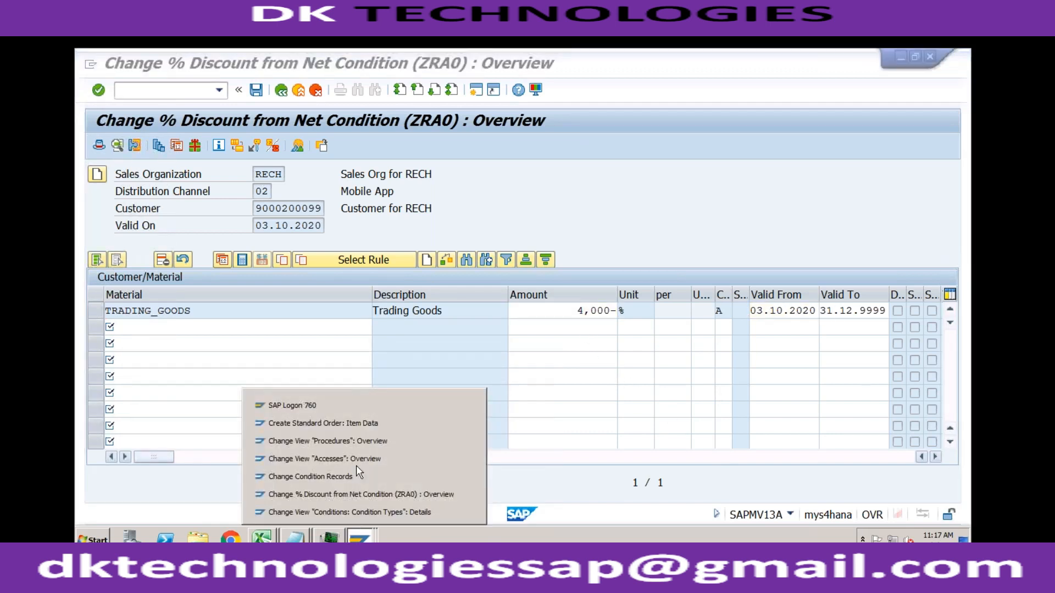
{"action": "left_click", "coordinate": [357, 426]}
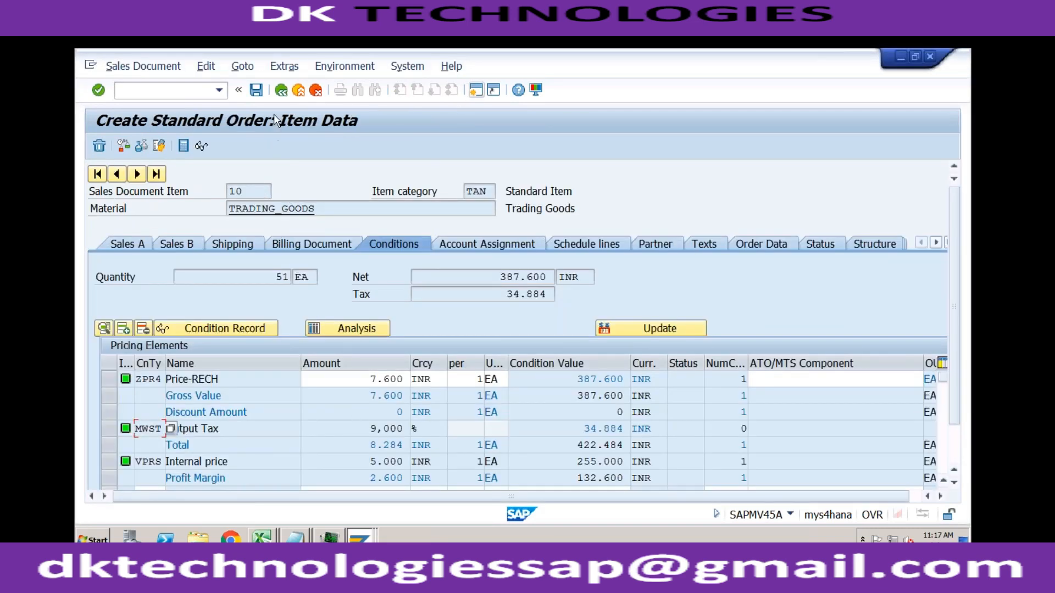
{"action": "left_click", "coordinate": [281, 90]}
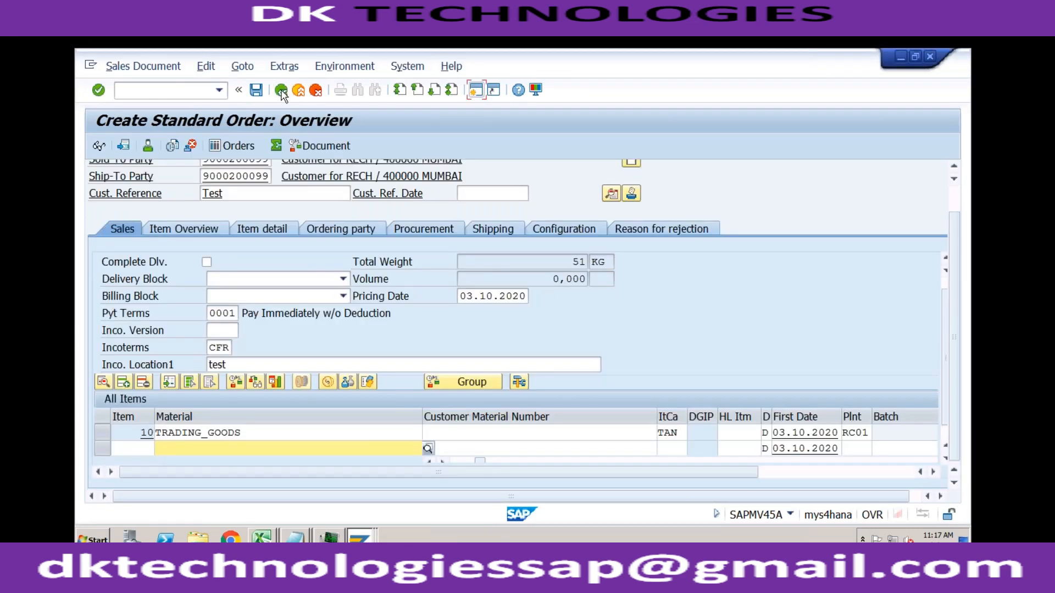
{"action": "left_click", "coordinate": [471, 296]}
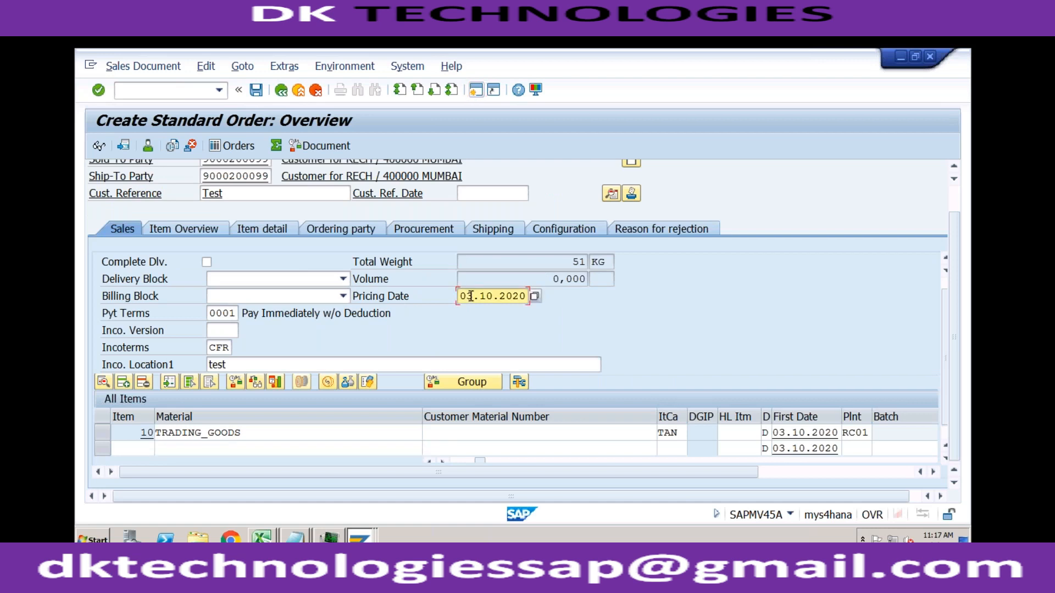
- Check condition type ZRA0's details, and review the amount and validity dates of its TRADING_GOODS condition record
{"action": "left_click", "coordinate": [358, 537]}
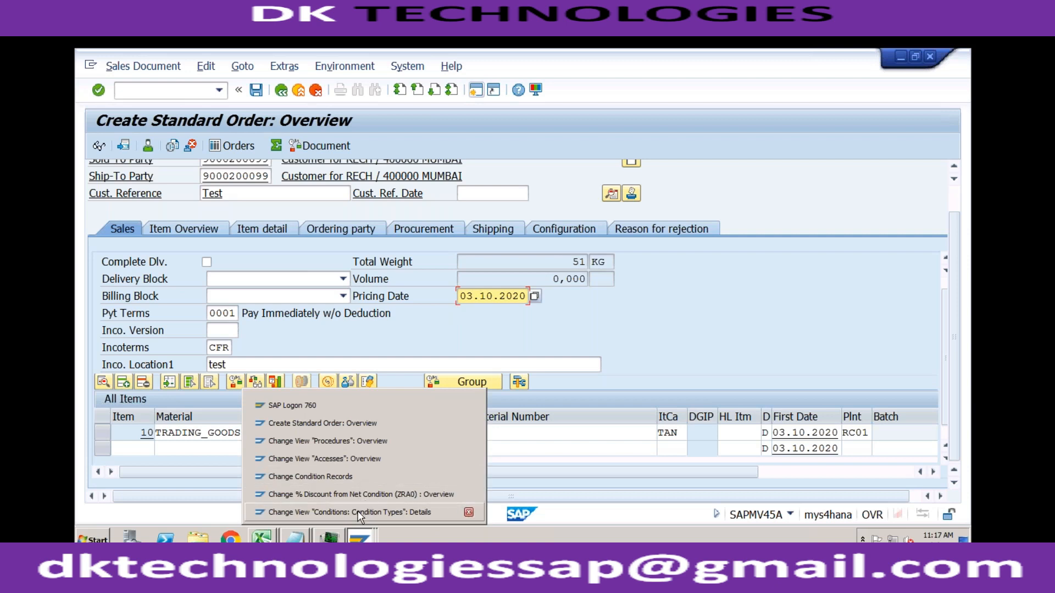
{"action": "left_click", "coordinate": [358, 513]}
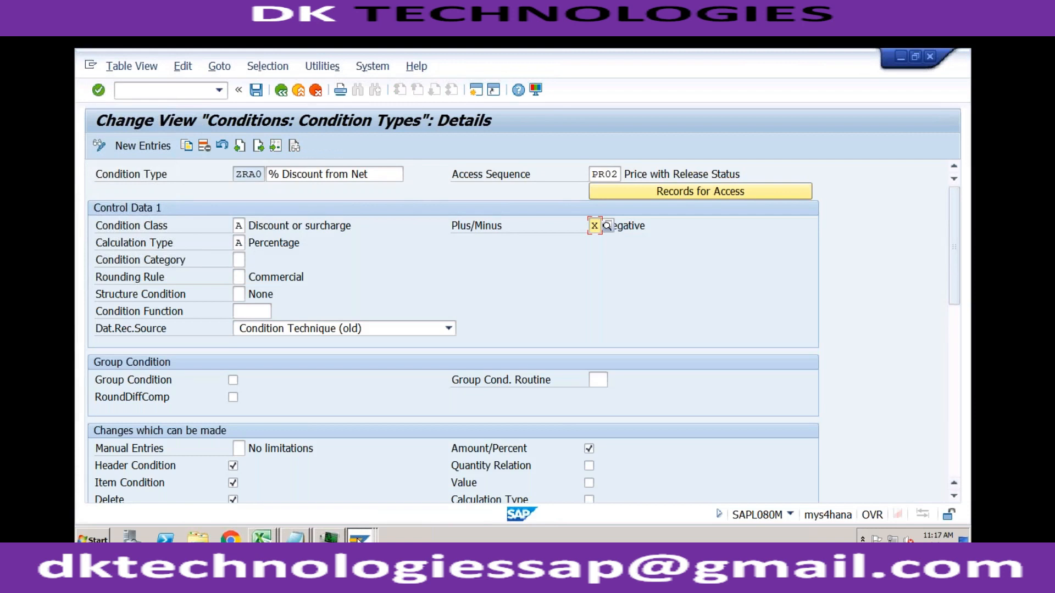
{"action": "left_click", "coordinate": [358, 539]}
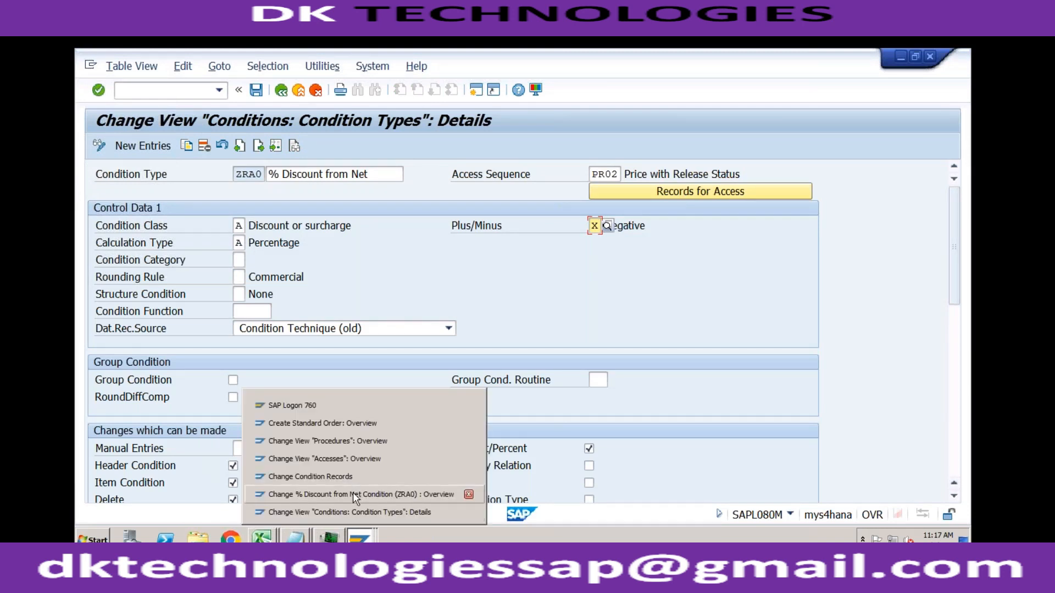
{"action": "left_click", "coordinate": [353, 493]}
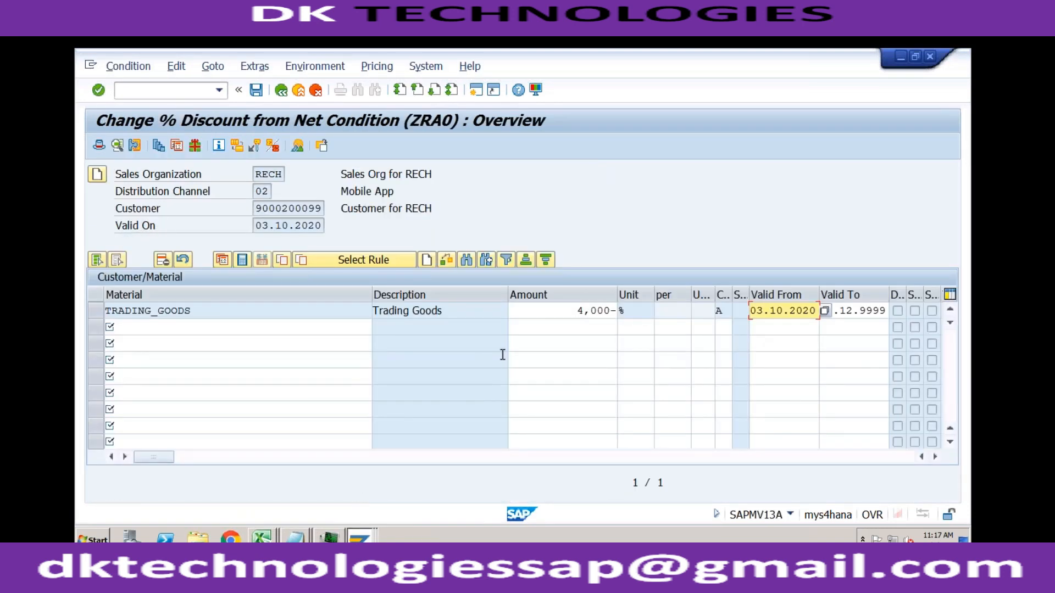
{"action": "left_click", "coordinate": [548, 314]}
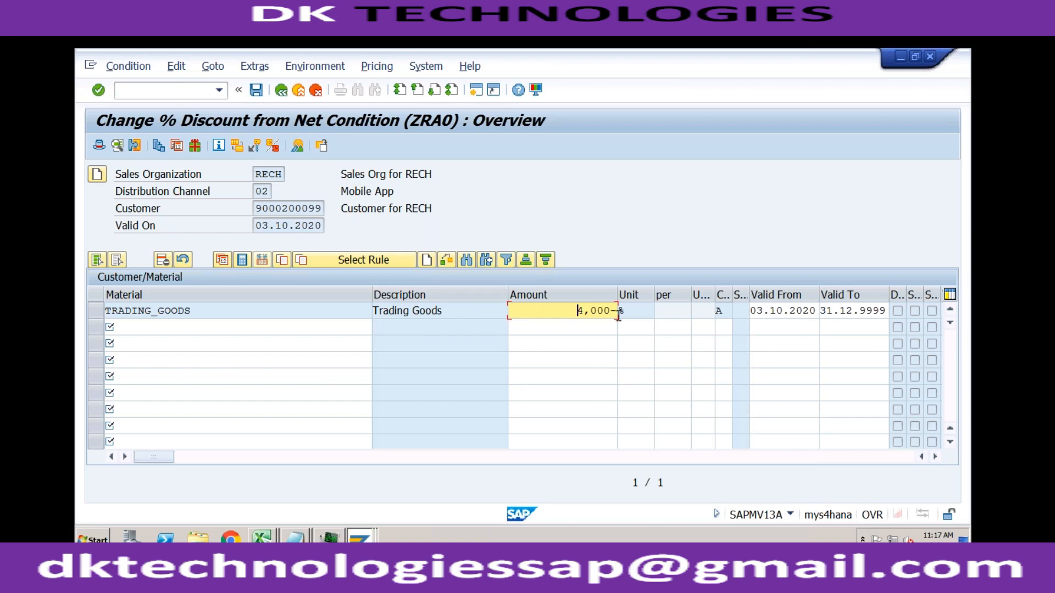
{"action": "left_click", "coordinate": [516, 457]}
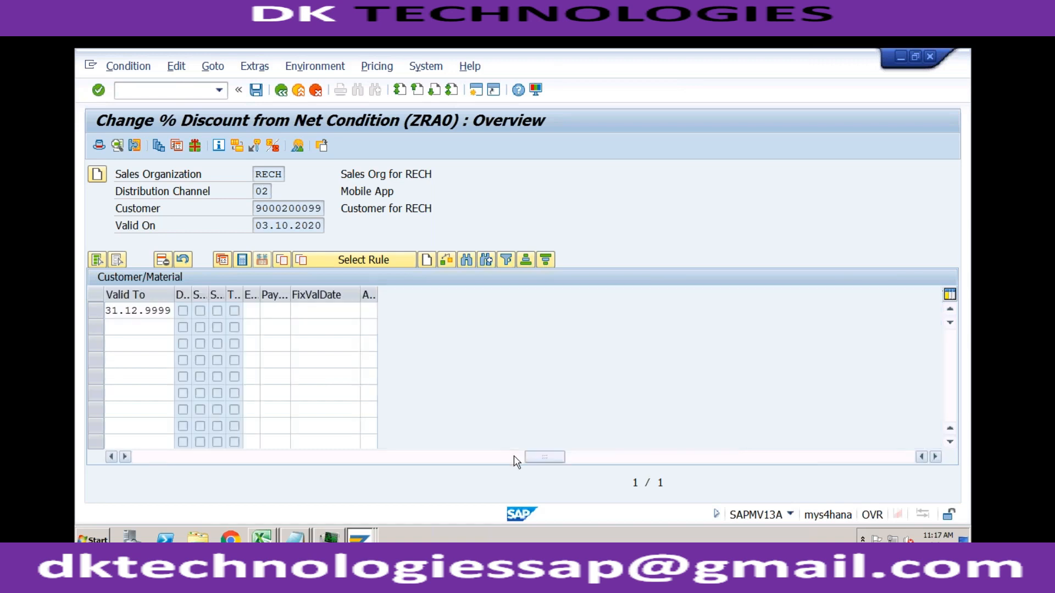
{"action": "left_click", "coordinate": [287, 457]}
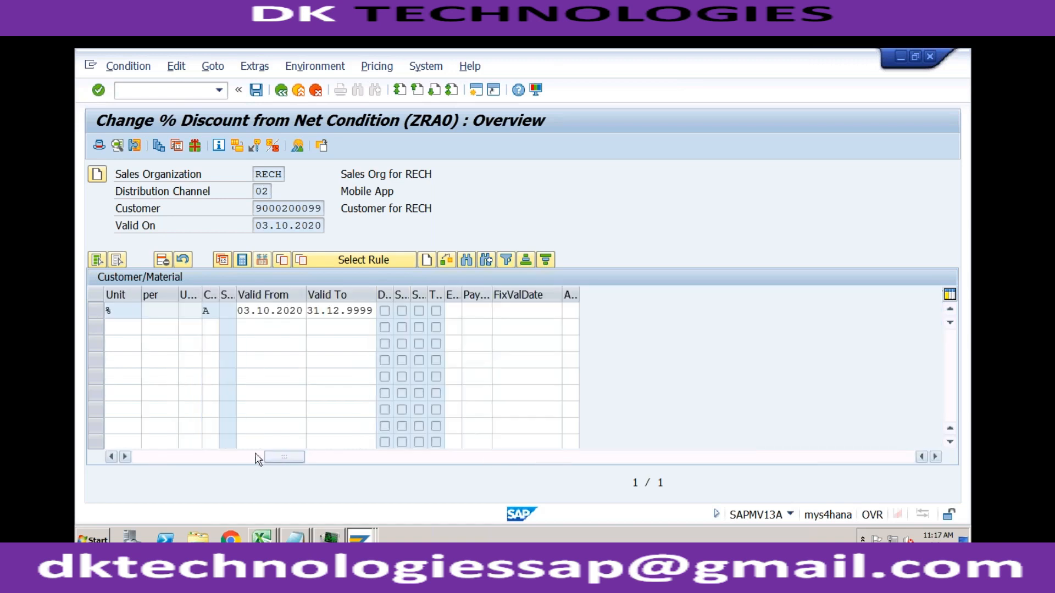
{"action": "left_click", "coordinate": [195, 458]}
{"action": "left_click", "coordinate": [153, 457]}
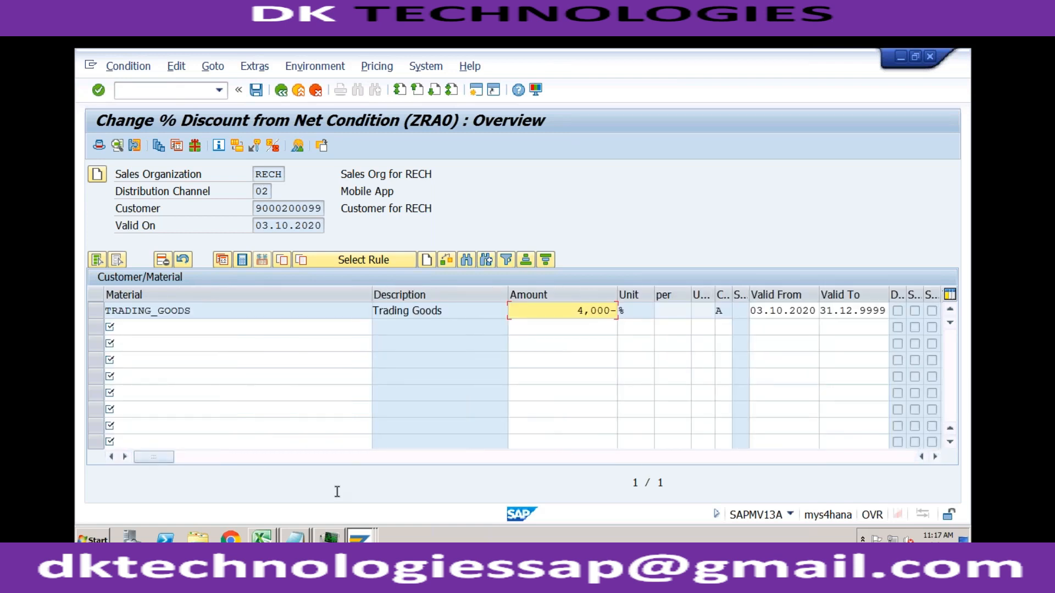
- Open the TRADING_GOODS item's conditions in the standard order and add condition type ZRA0 with an amount of 4%
{"action": "left_click", "coordinate": [359, 531]}
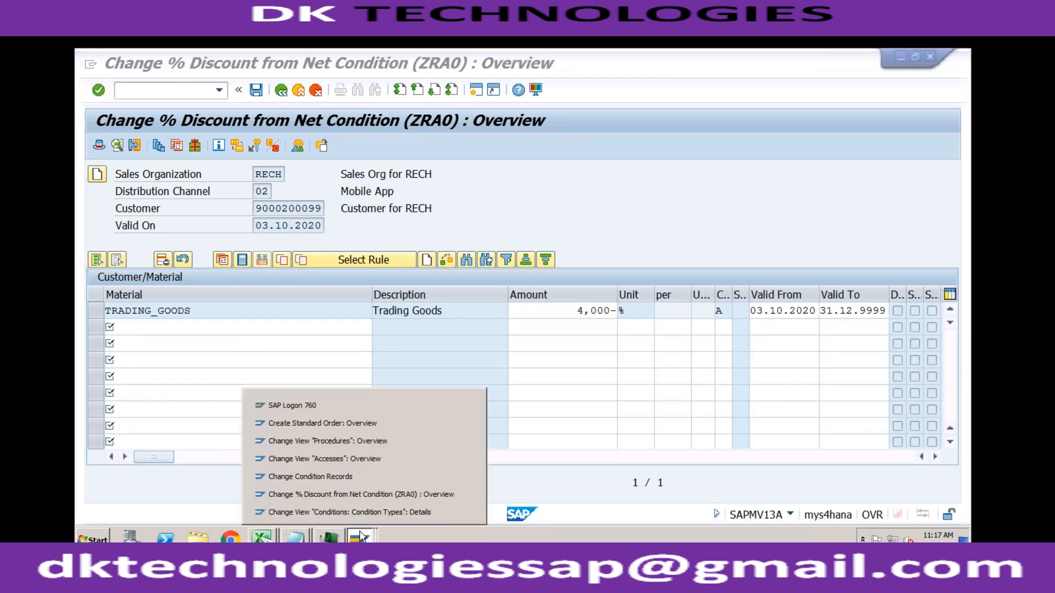
{"action": "left_click", "coordinate": [363, 424]}
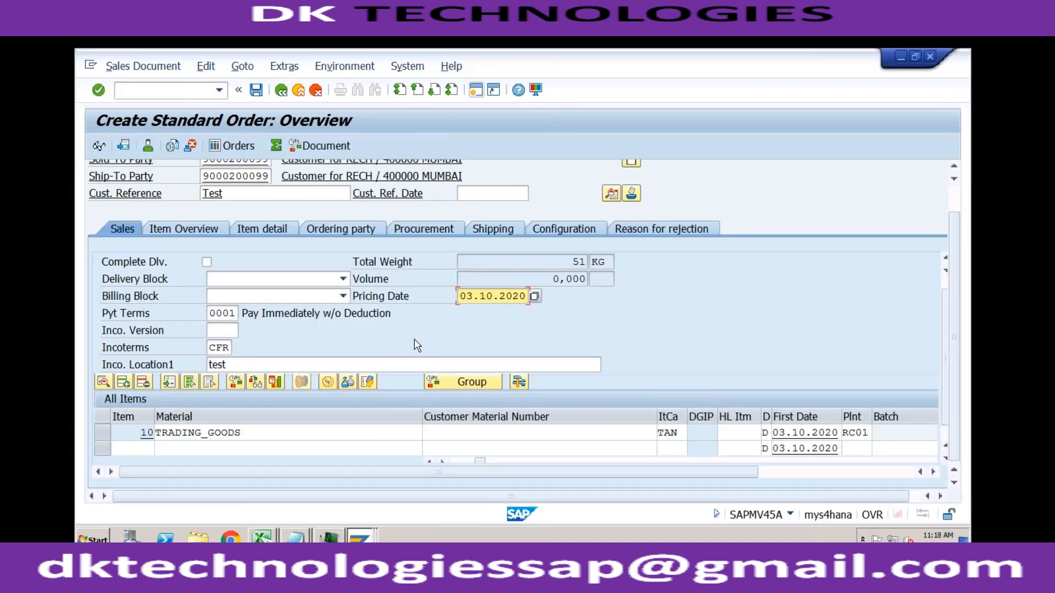
{"action": "double_click", "coordinate": [339, 432]}
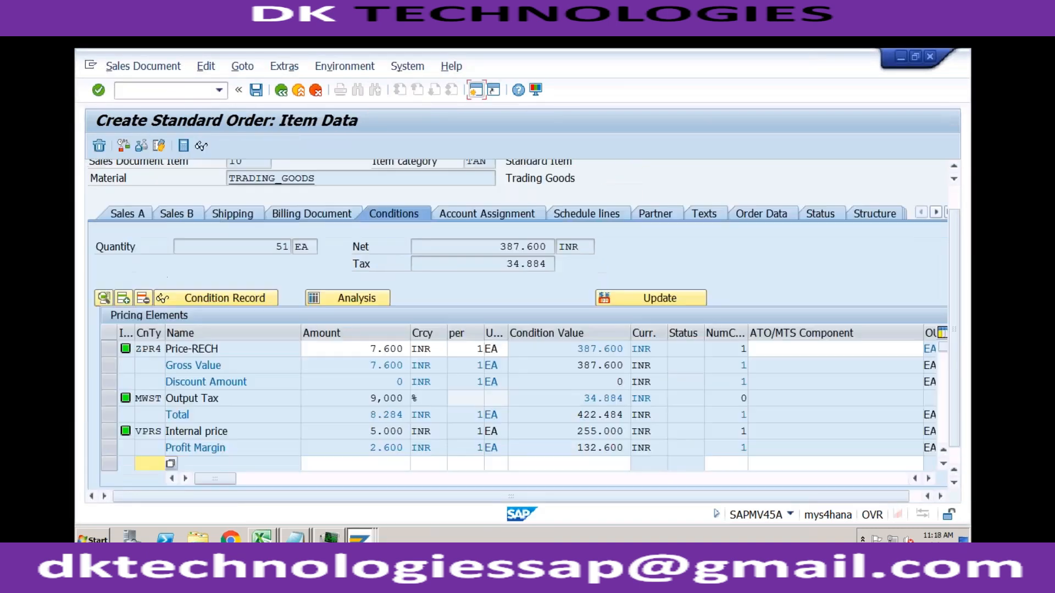
{"action": "left_click", "coordinate": [170, 463]}
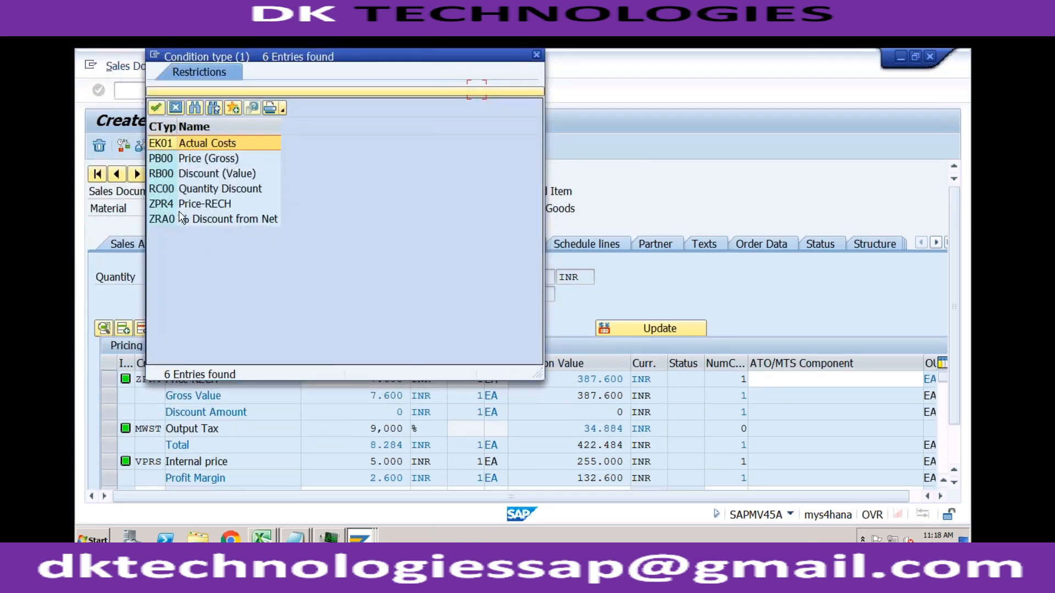
{"action": "left_click", "coordinate": [180, 216]}
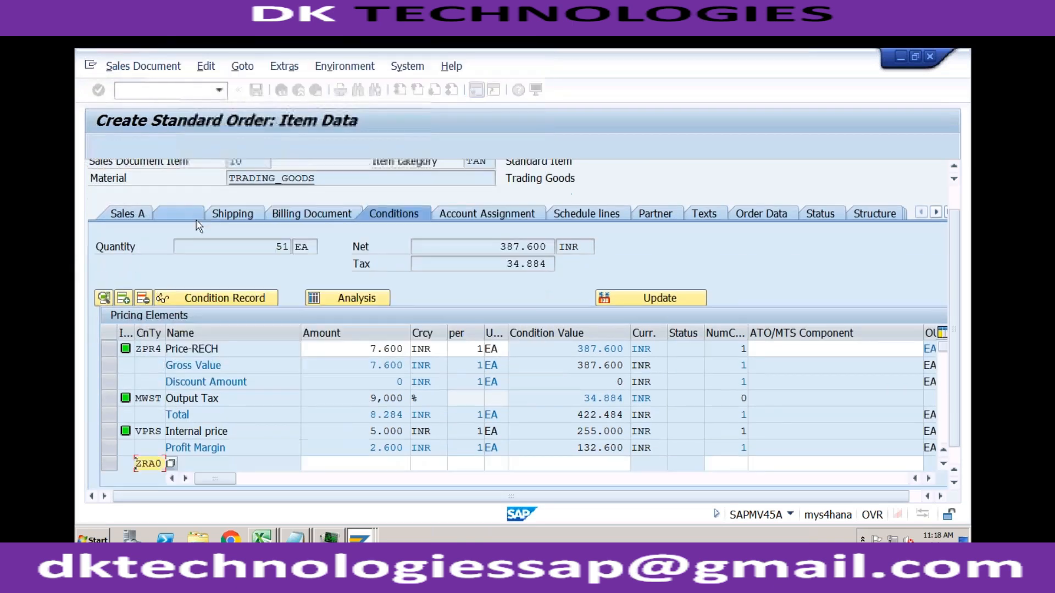
{"action": "left_click", "coordinate": [374, 463]}
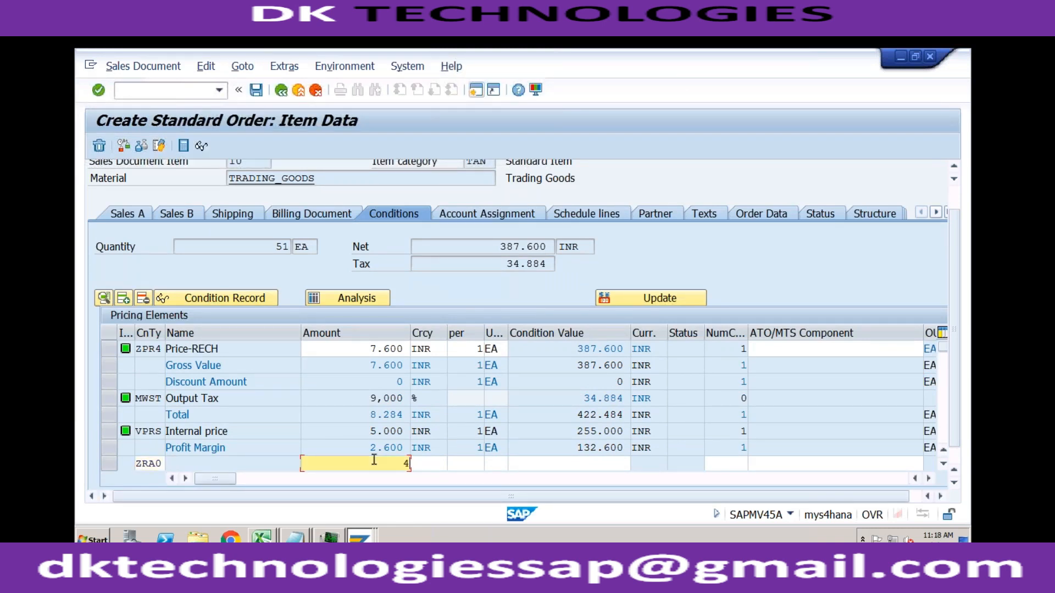
{"action": "type", "text": "4"}
{"action": "key", "text": "Return"}
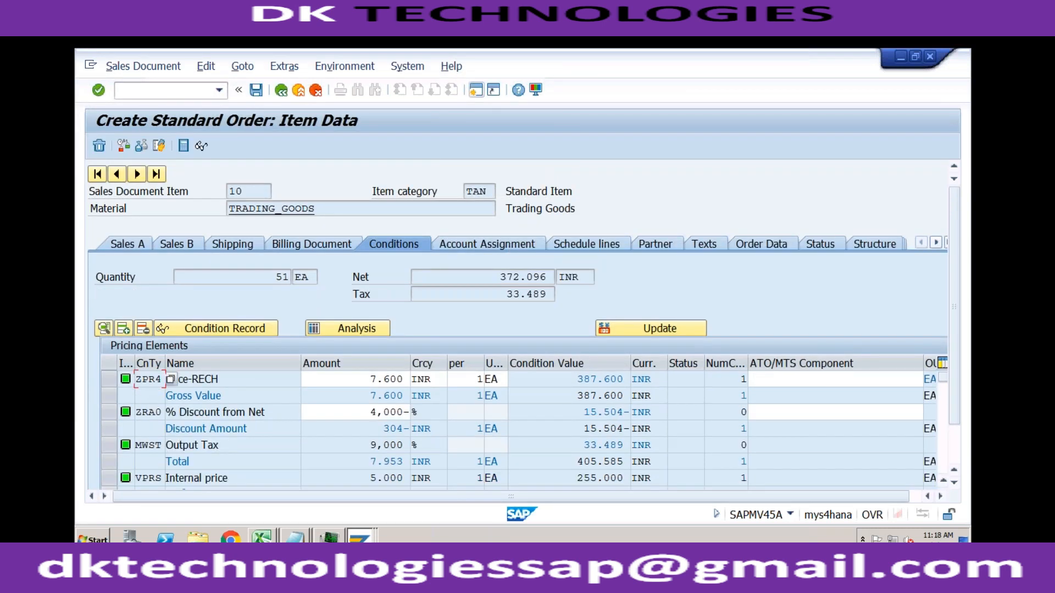
- Update the item's pricing with pricing type B, Carry out new pricing
{"action": "left_click", "coordinate": [367, 417]}
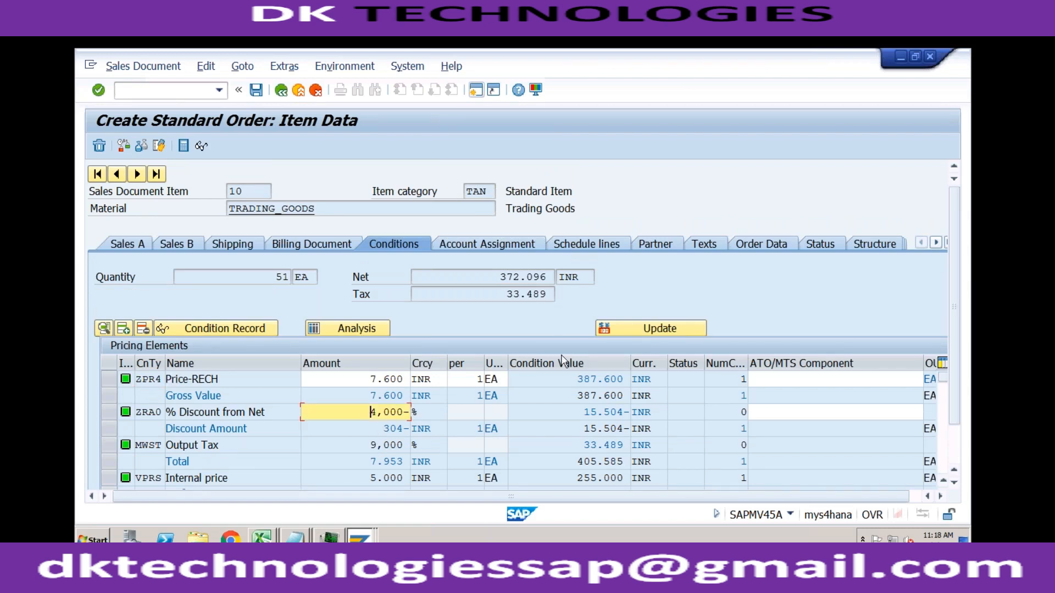
{"action": "left_click", "coordinate": [624, 328]}
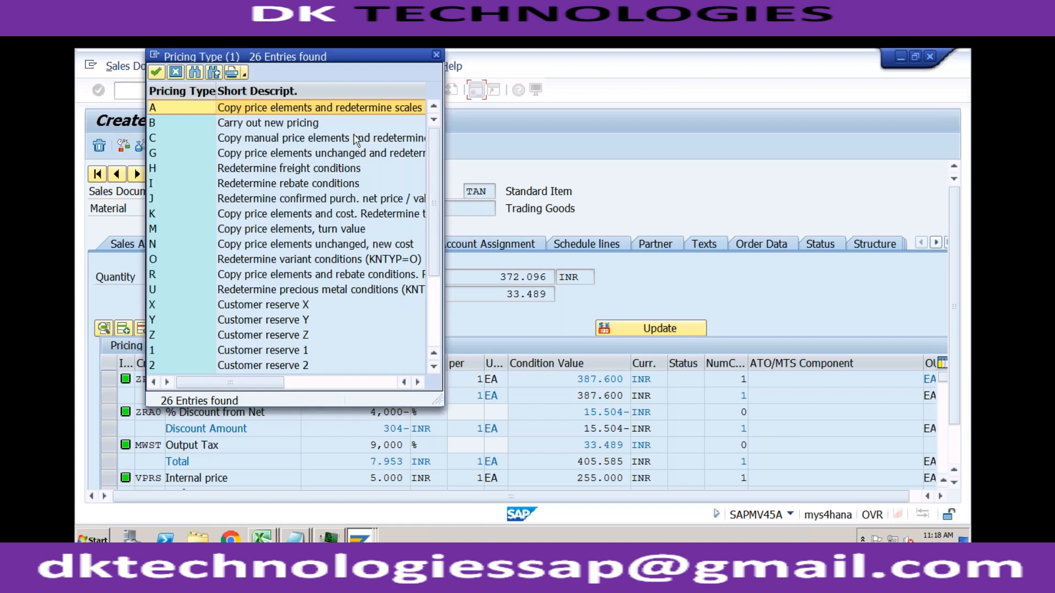
{"action": "double_click", "coordinate": [308, 123]}
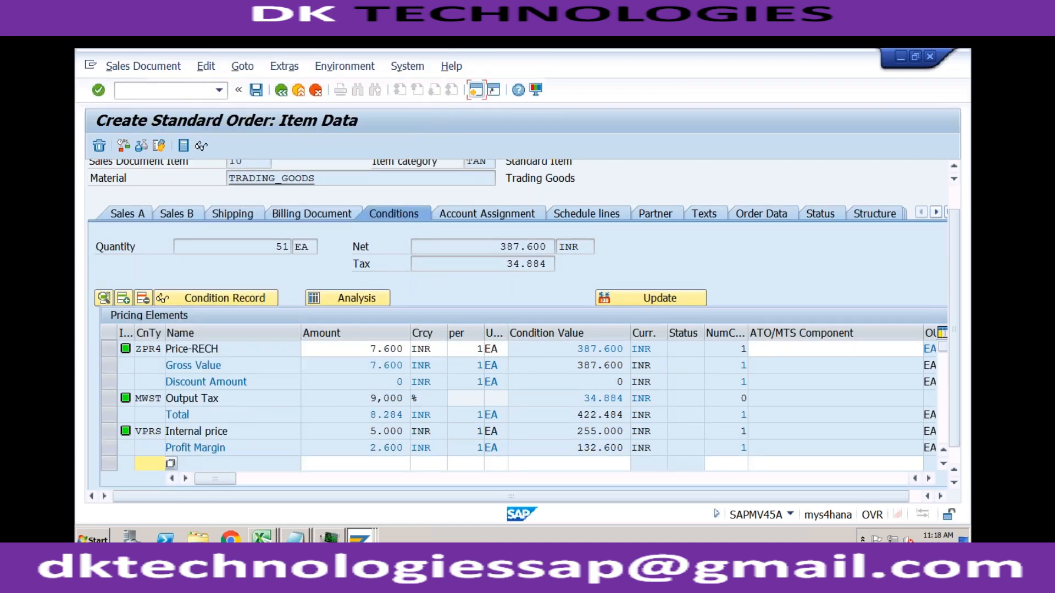
- Review the control settings of condition type ZRA0 in its details view
{"action": "left_click", "coordinate": [361, 539]}
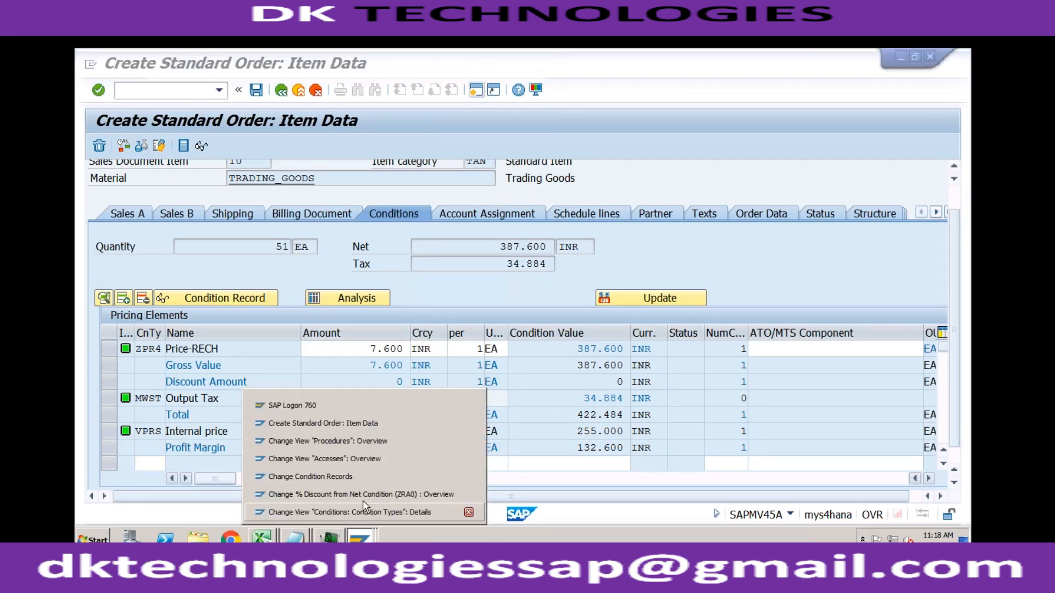
{"action": "left_click", "coordinate": [362, 512]}
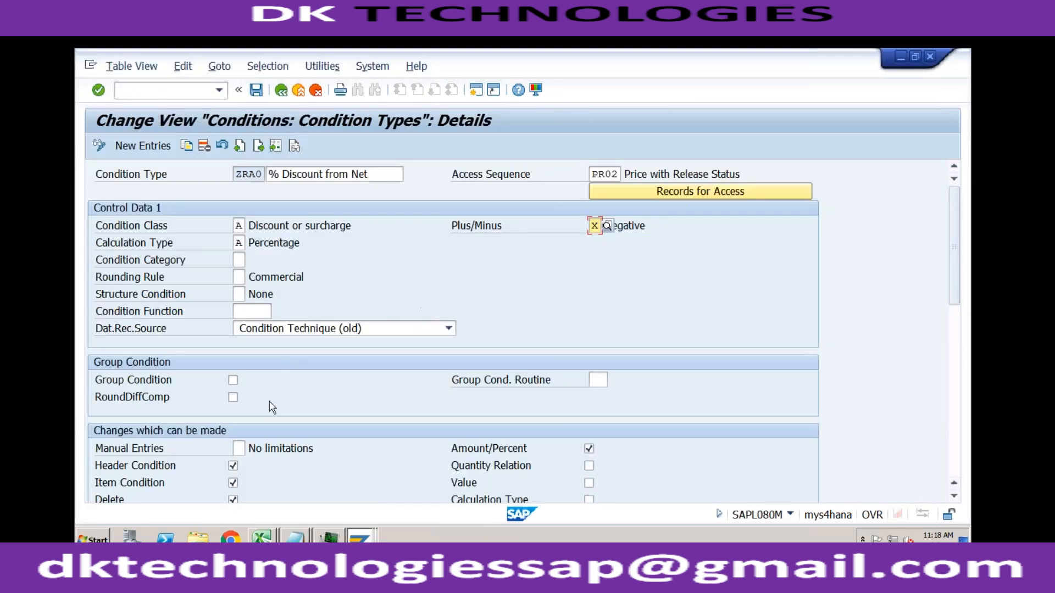
{"action": "left_click", "coordinate": [955, 352]}
{"action": "left_click", "coordinate": [955, 287]}
- Go to the conditions in the standard order's header data and update the pricing with type B, Carry out new pricing
{"action": "mouse_move", "coordinate": [365, 535]}
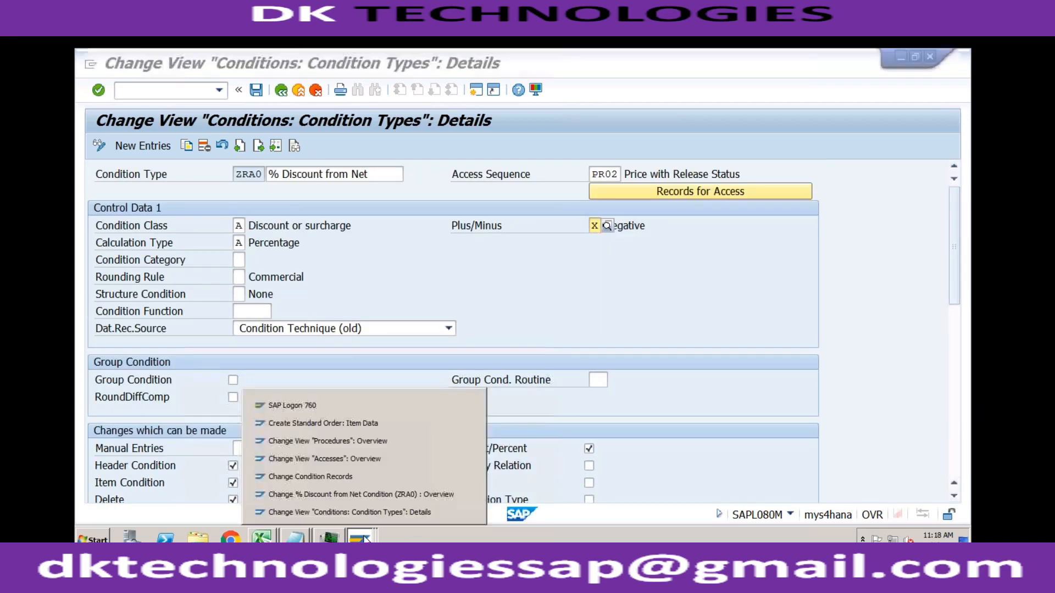
{"action": "left_click", "coordinate": [372, 424]}
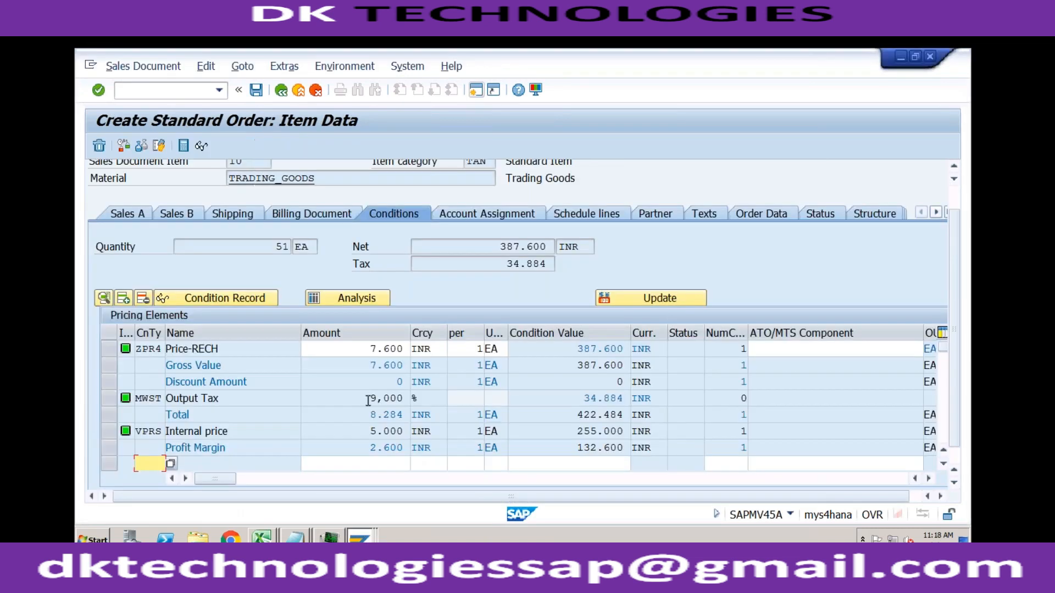
{"action": "left_click", "coordinate": [954, 166]}
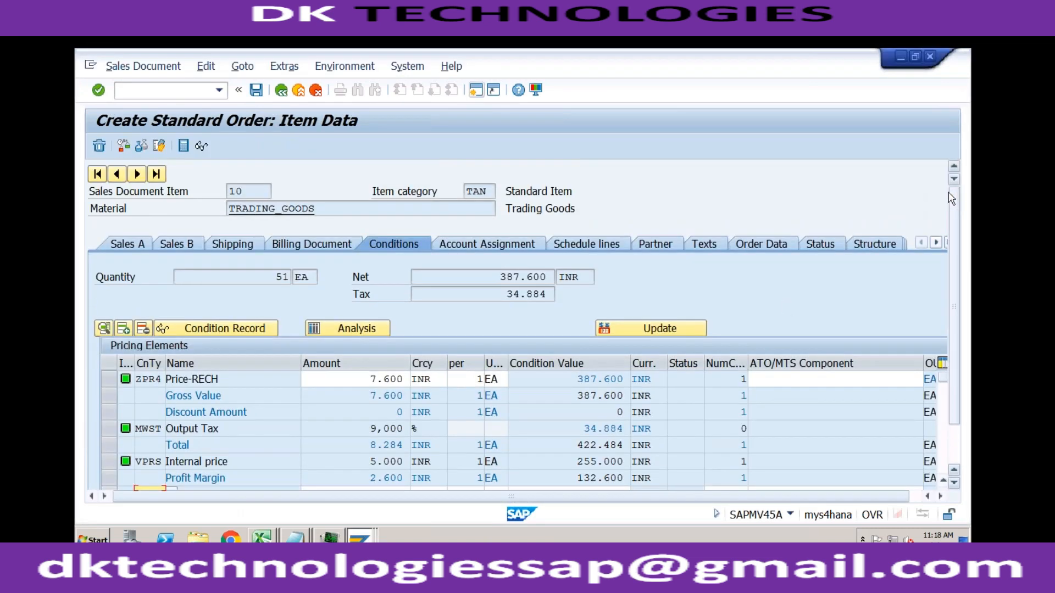
{"action": "left_click", "coordinate": [280, 90]}
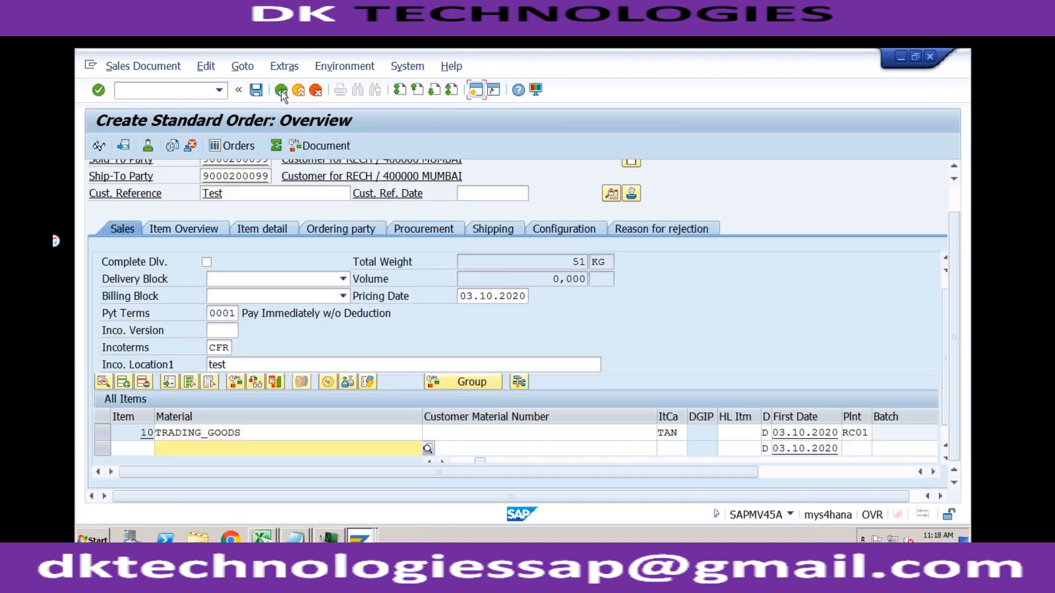
{"action": "left_click", "coordinate": [955, 166]}
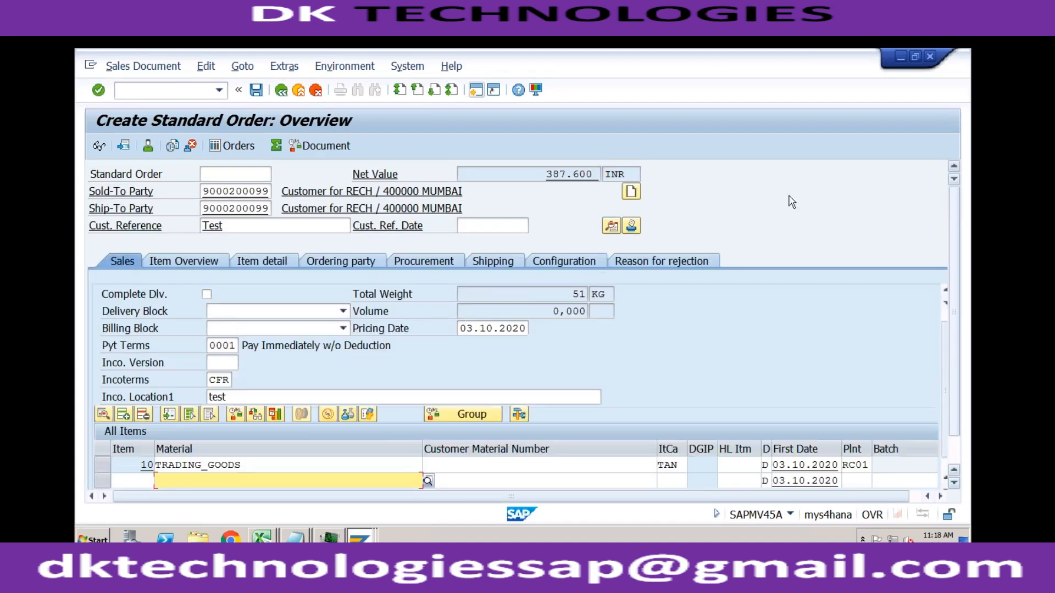
{"action": "left_click", "coordinate": [610, 227]}
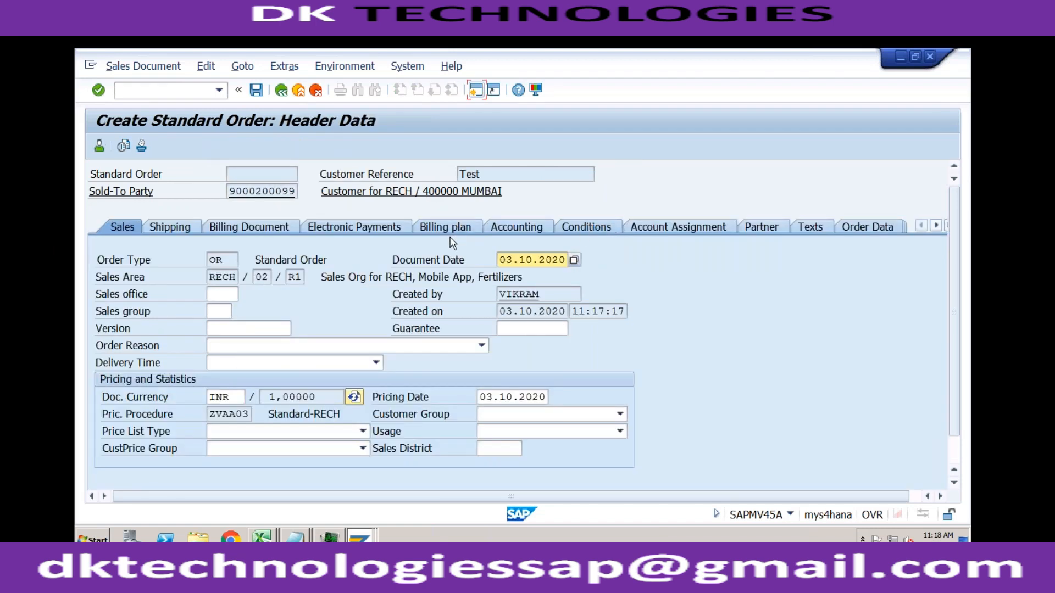
{"action": "left_click", "coordinate": [598, 231]}
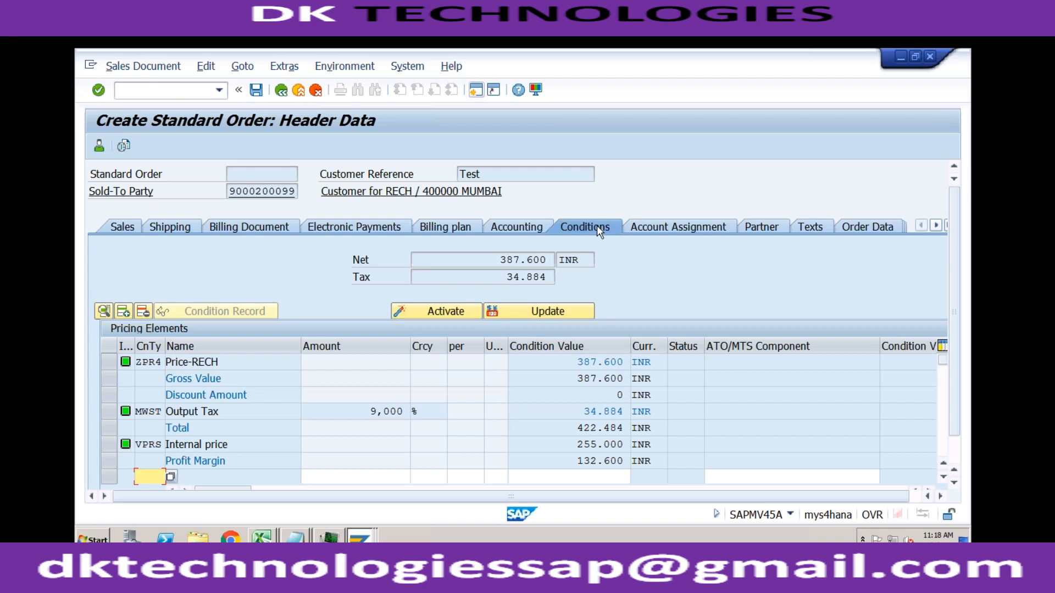
{"action": "left_click", "coordinate": [547, 310]}
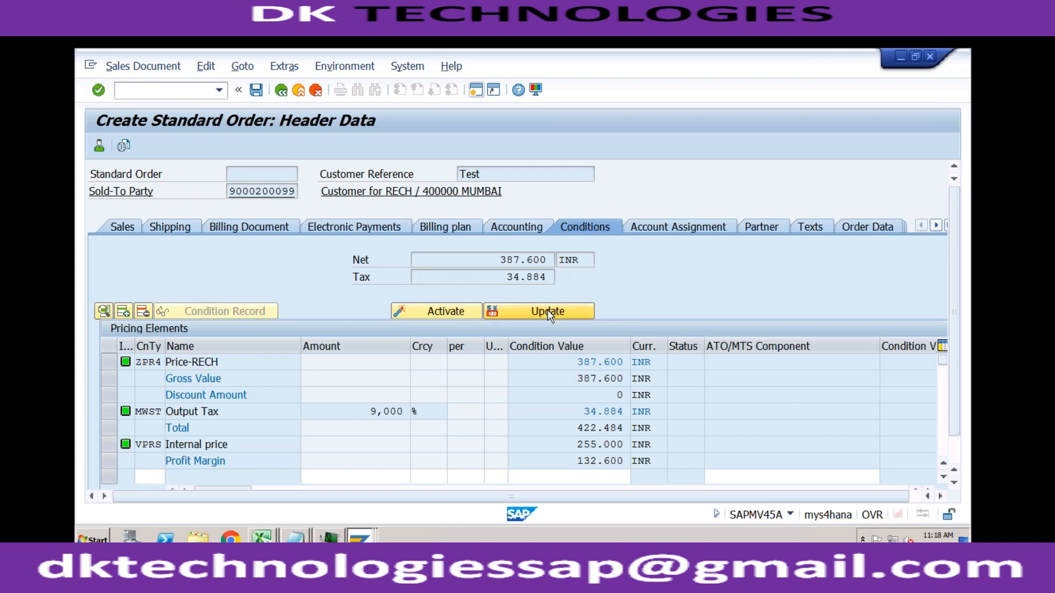
{"action": "double_click", "coordinate": [308, 126]}
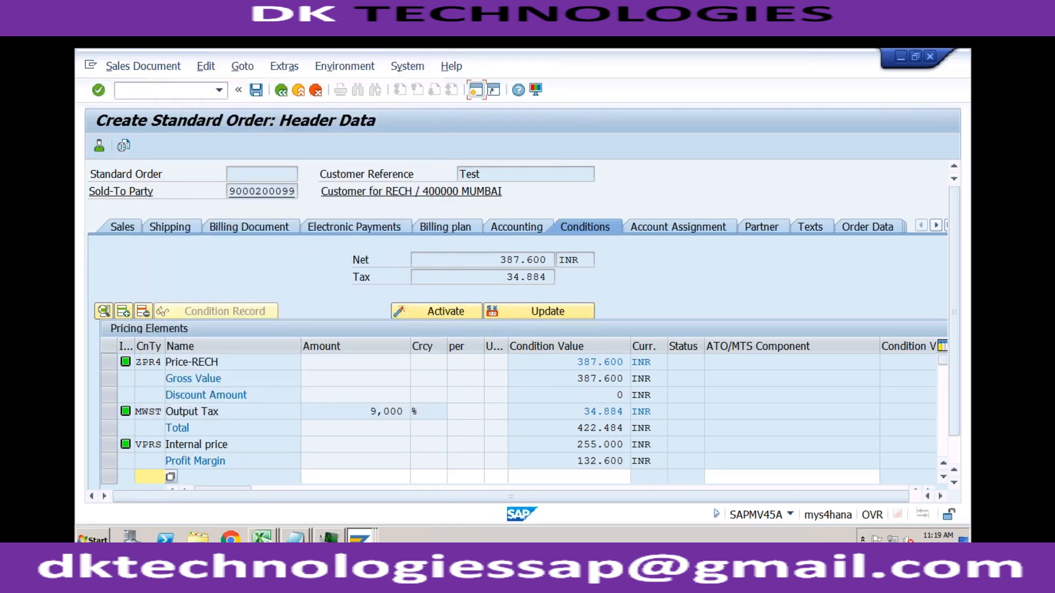
- Examine condition type ZRA0's master data, scales, control data 2 and permitted changes in its details view
{"action": "left_click", "coordinate": [359, 536]}
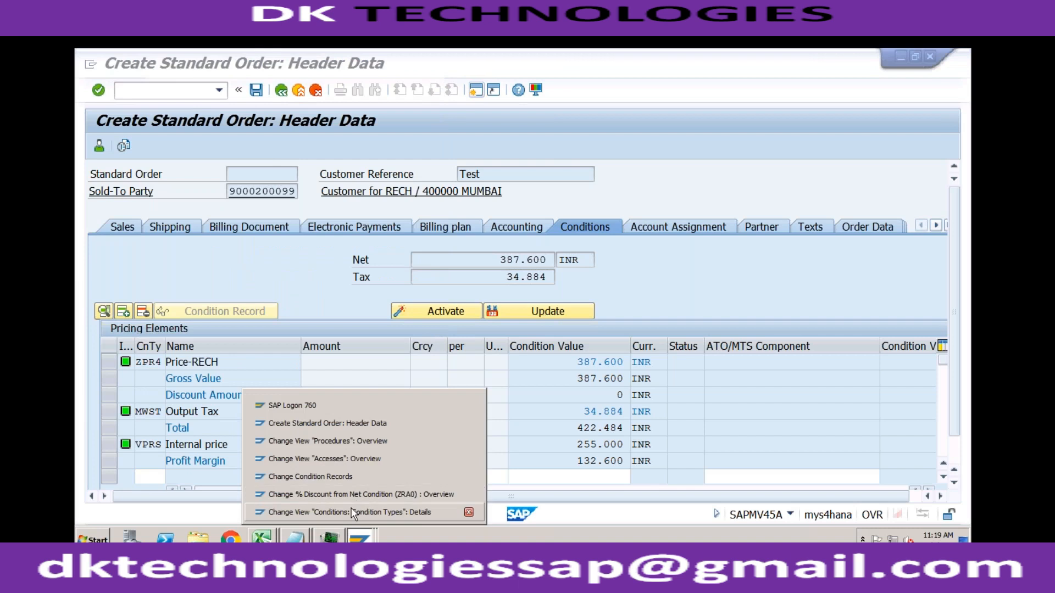
{"action": "left_click", "coordinate": [352, 512]}
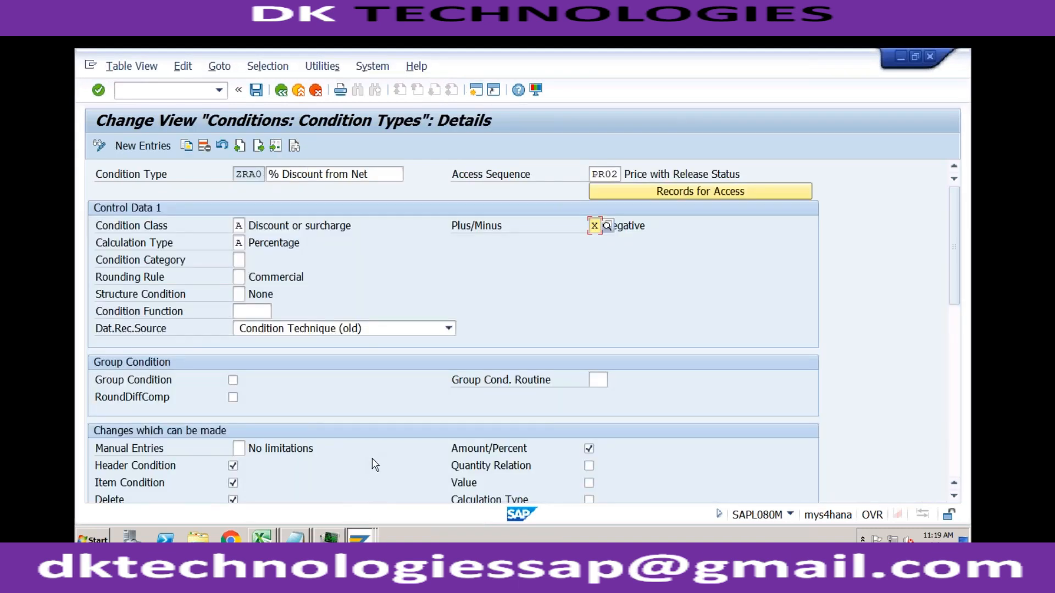
{"action": "left_click", "coordinate": [959, 376]}
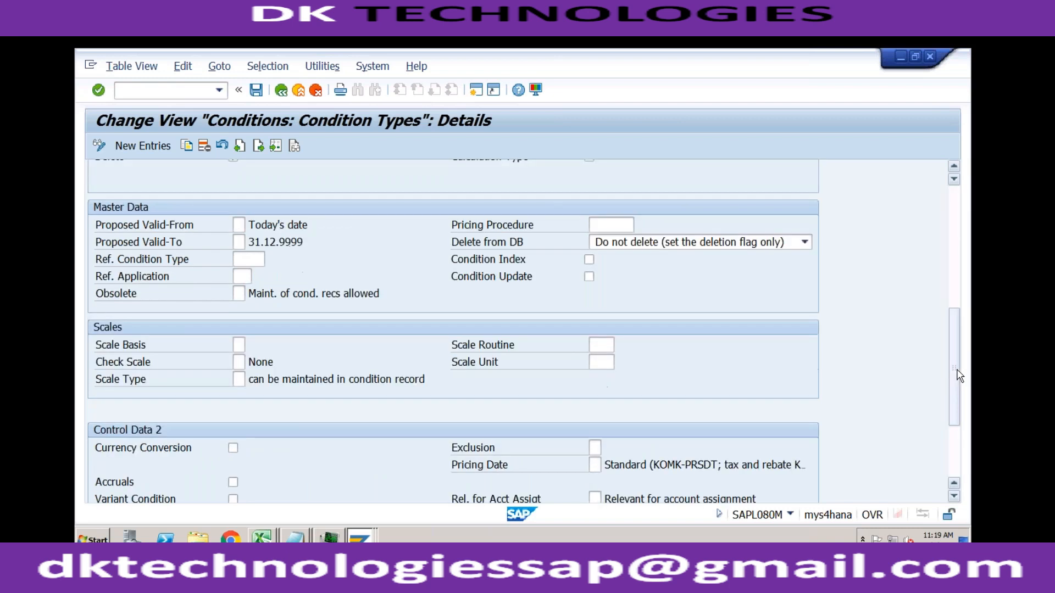
{"action": "left_click", "coordinate": [956, 443]}
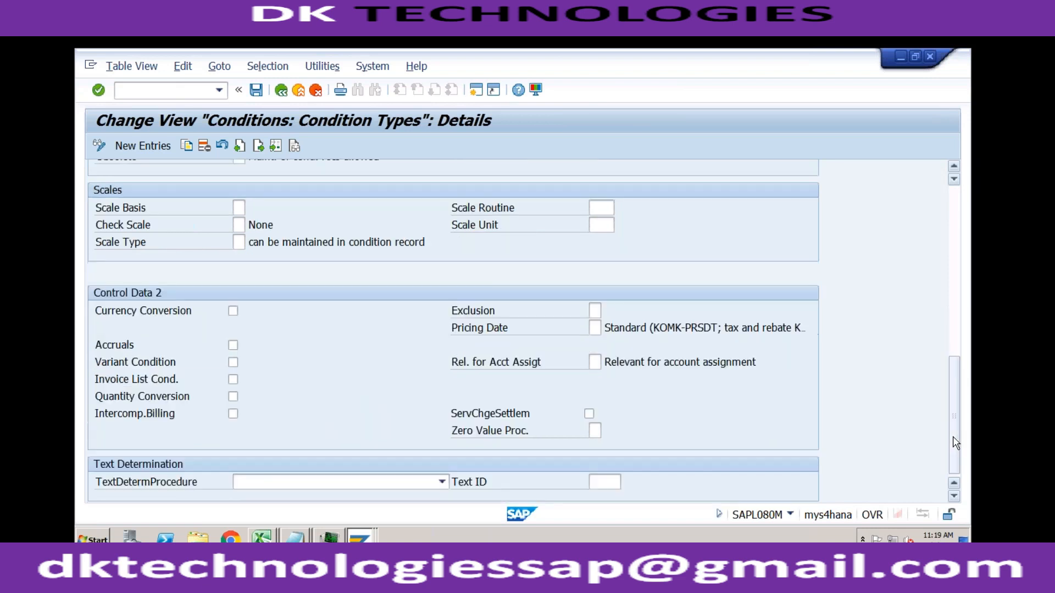
{"action": "left_click", "coordinate": [956, 337]}
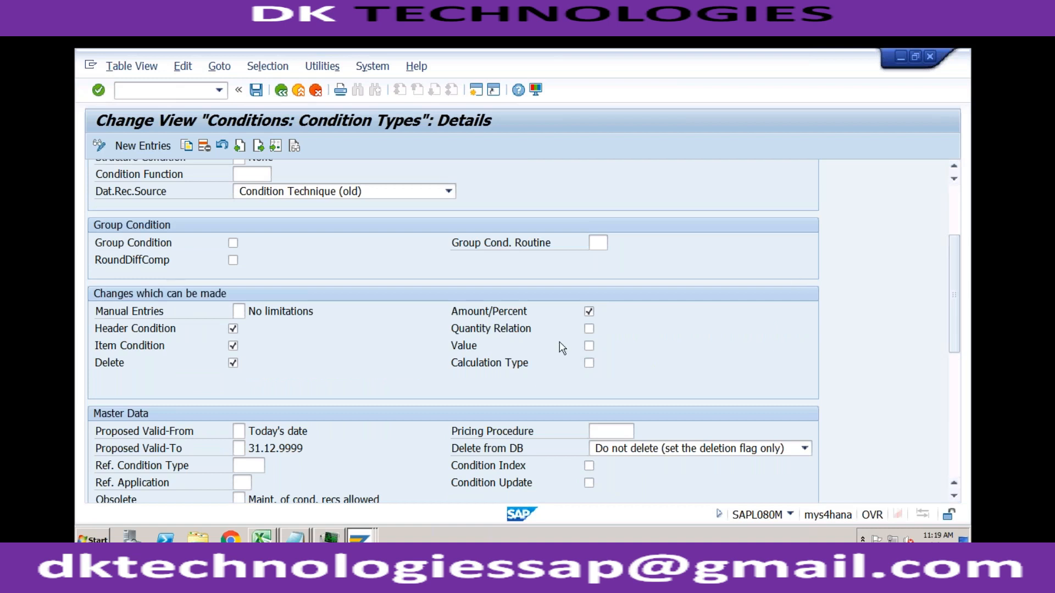
- Set manual entries of condition type ZRA0 to B, Automatic entry has priority, and save the condition type
{"action": "left_click", "coordinate": [241, 311]}
{"action": "left_click", "coordinate": [250, 311]}
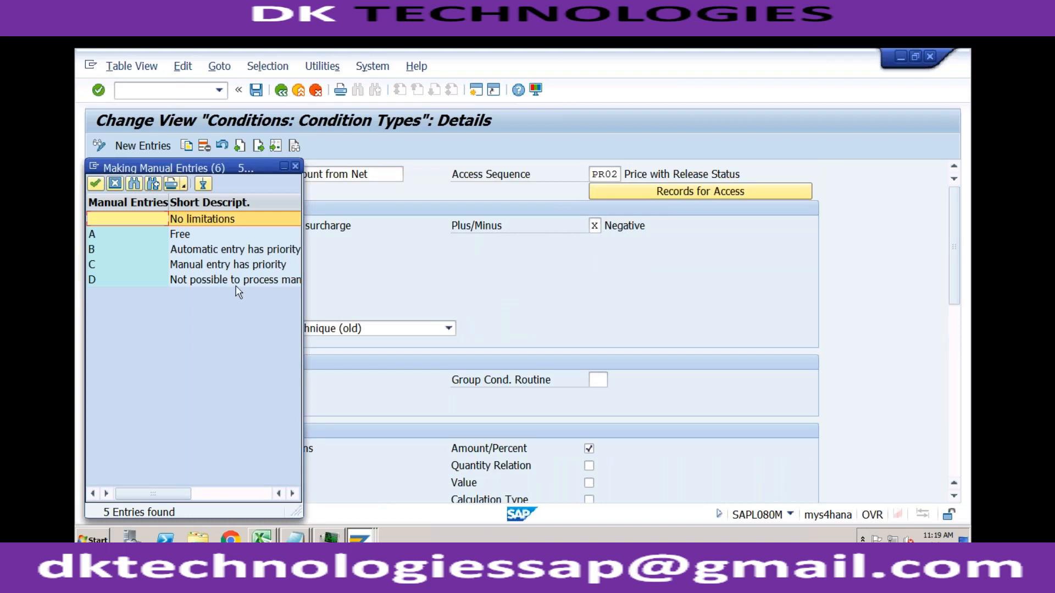
{"action": "left_click", "coordinate": [210, 249]}
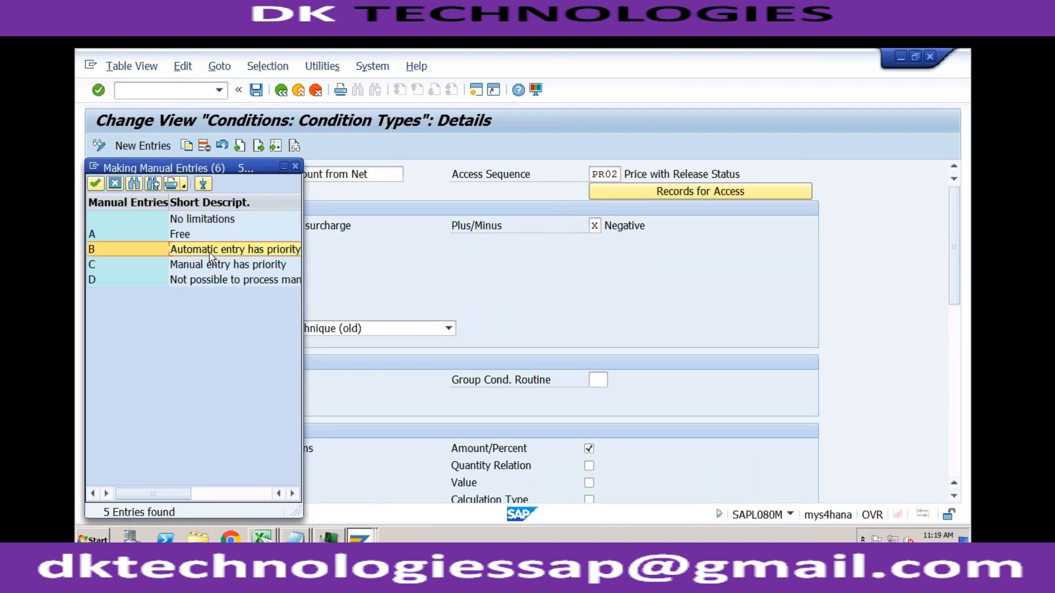
{"action": "double_click", "coordinate": [210, 251]}
{"action": "left_click", "coordinate": [257, 92]}
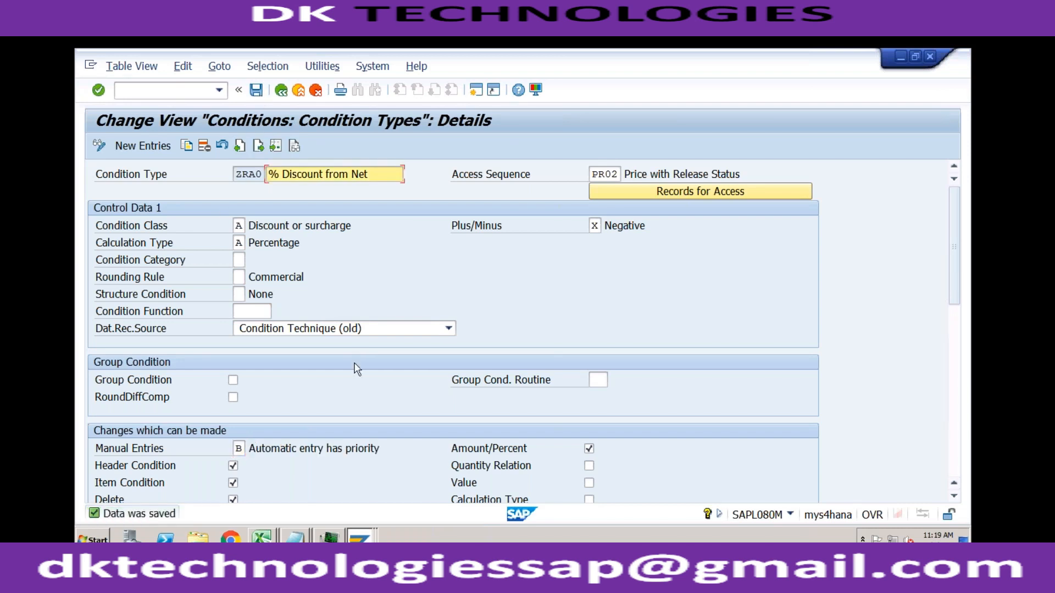
- Return to the standard order and open the pricing conditions of item 10, TRADING_GOODS
{"action": "left_click", "coordinate": [360, 529]}
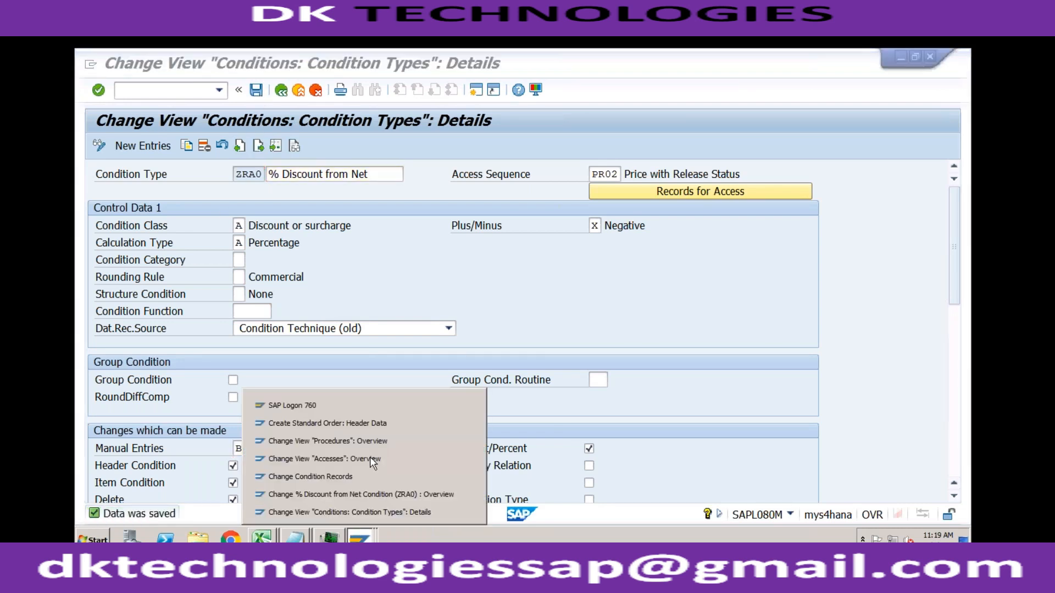
{"action": "left_click", "coordinate": [381, 422]}
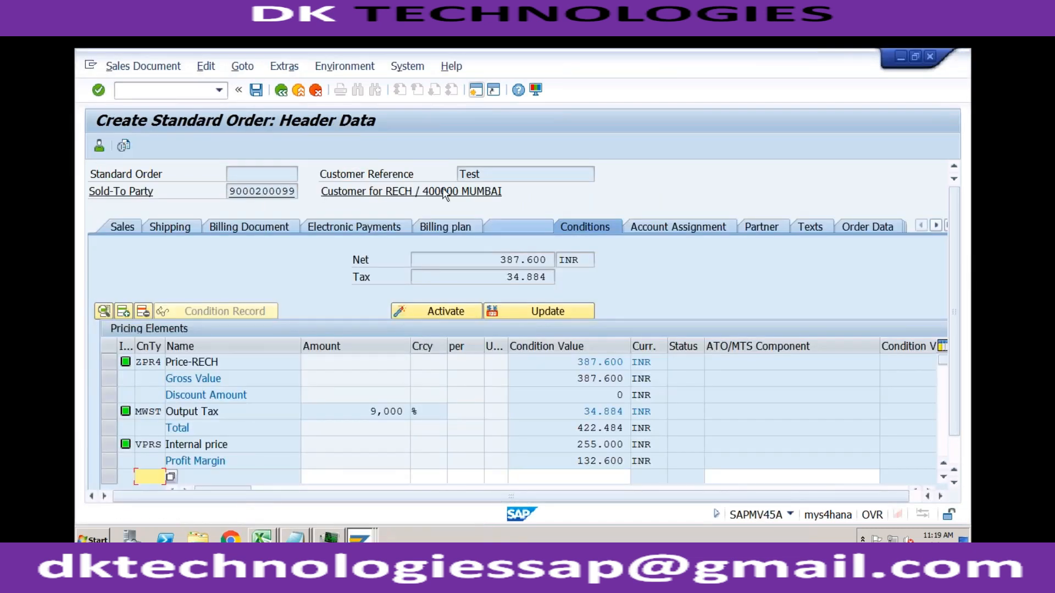
{"action": "left_click", "coordinate": [281, 90]}
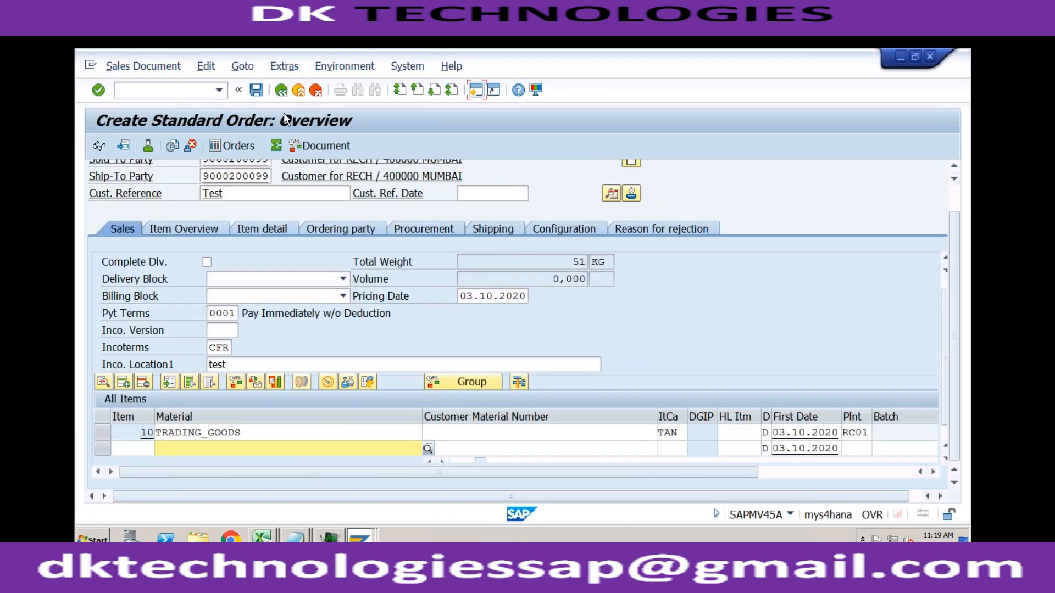
{"action": "double_click", "coordinate": [316, 433]}
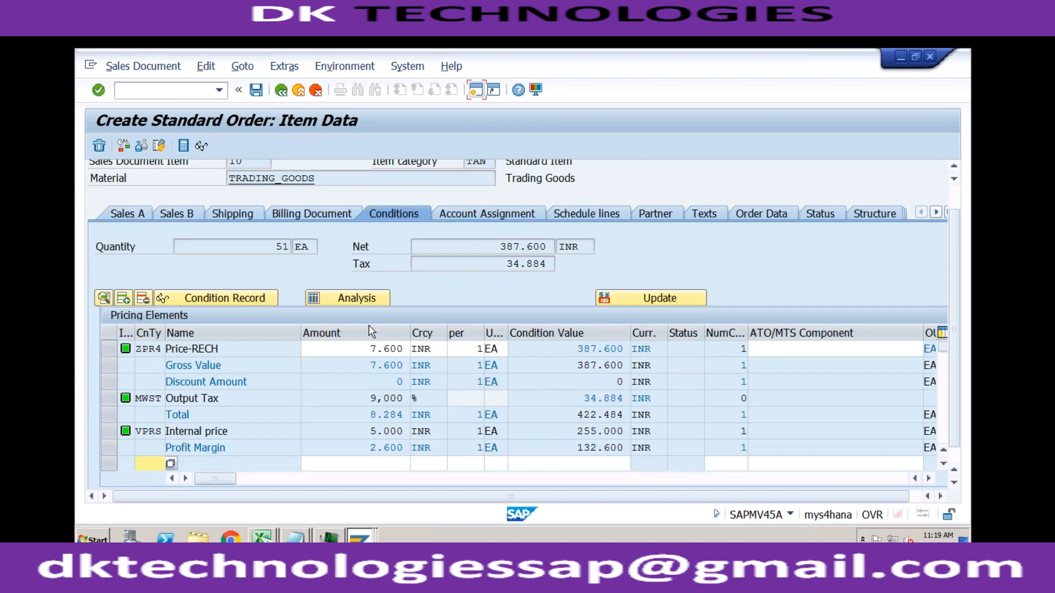